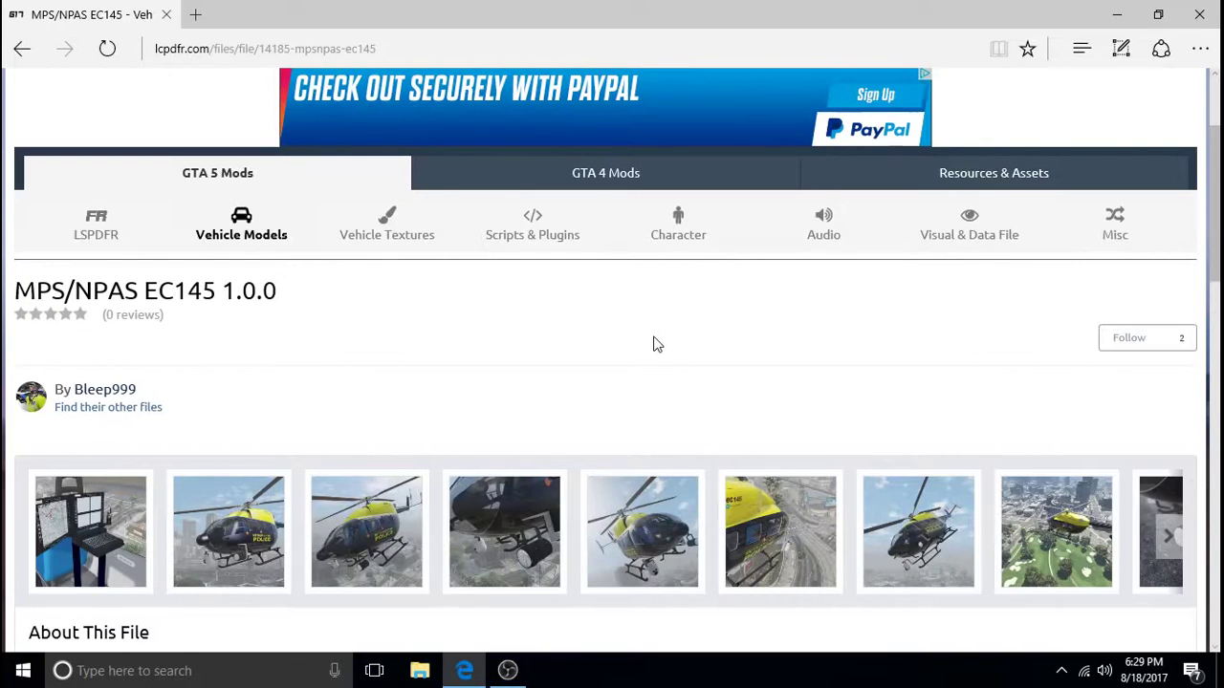
Download the 5.81 MB MPS/NPAS EC145 helicopter rar after passing the CAPTCHA security check
{"action": "scroll", "coordinate": [655, 344], "scroll_direction": "up", "scroll_amount": 2}
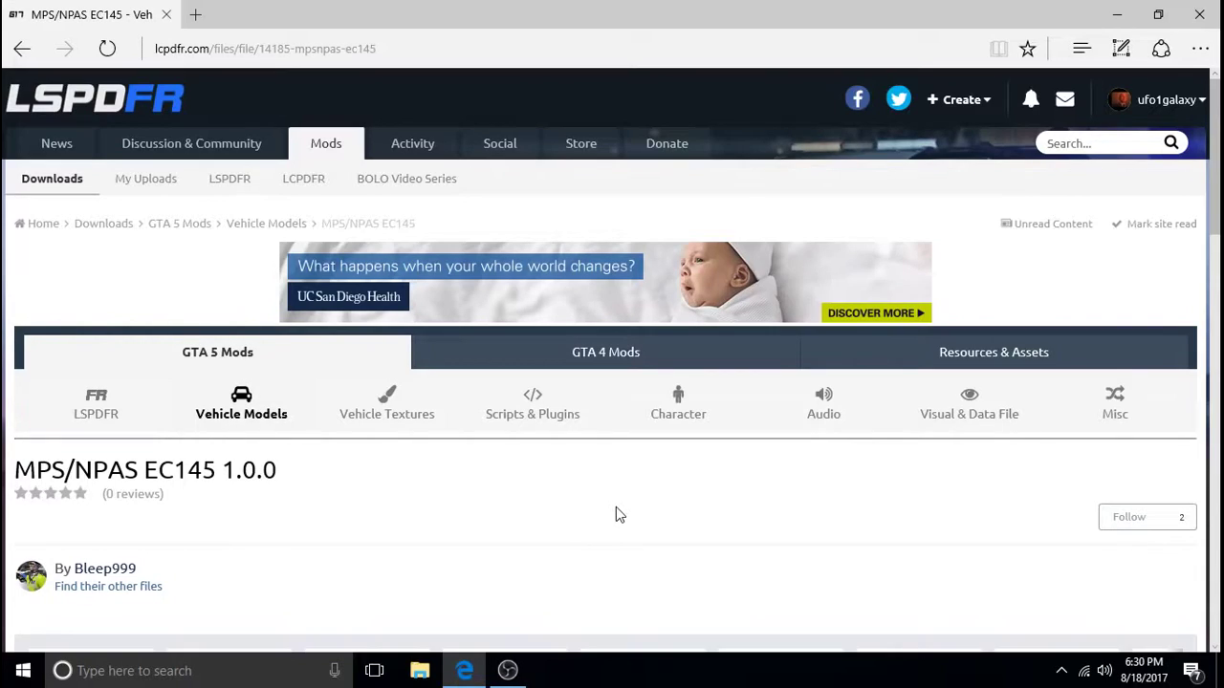
{"action": "scroll", "coordinate": [616, 515], "scroll_direction": "down", "scroll_amount": 5}
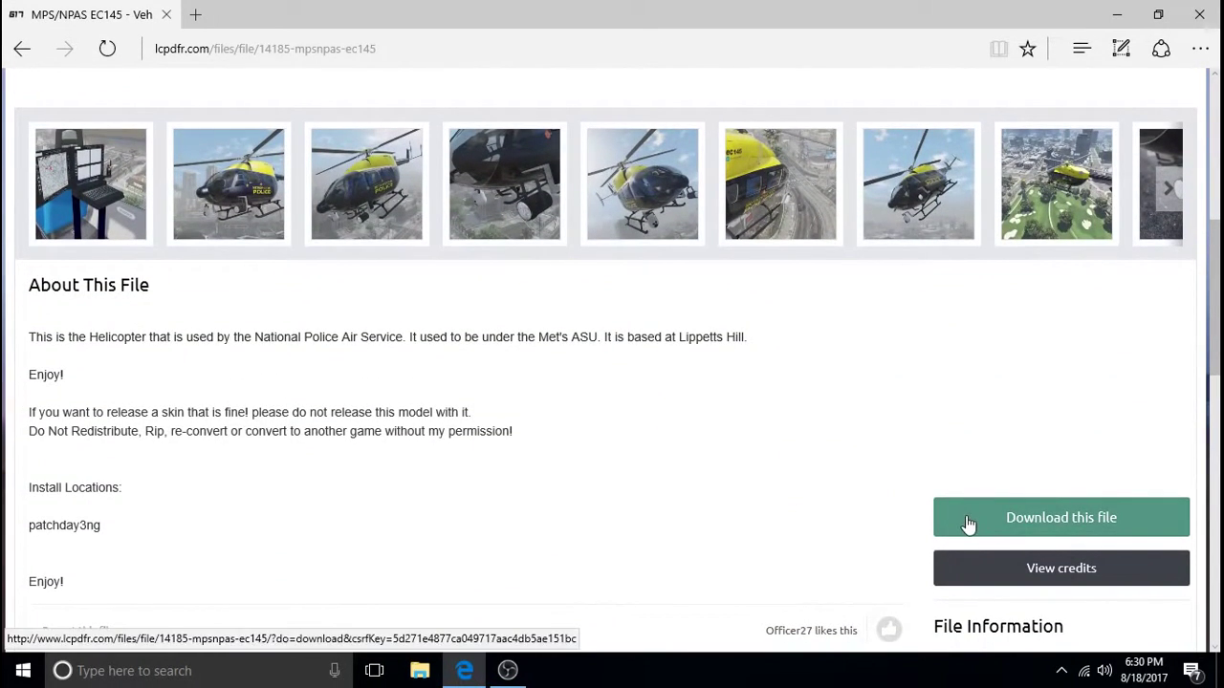
{"action": "left_click", "coordinate": [970, 512]}
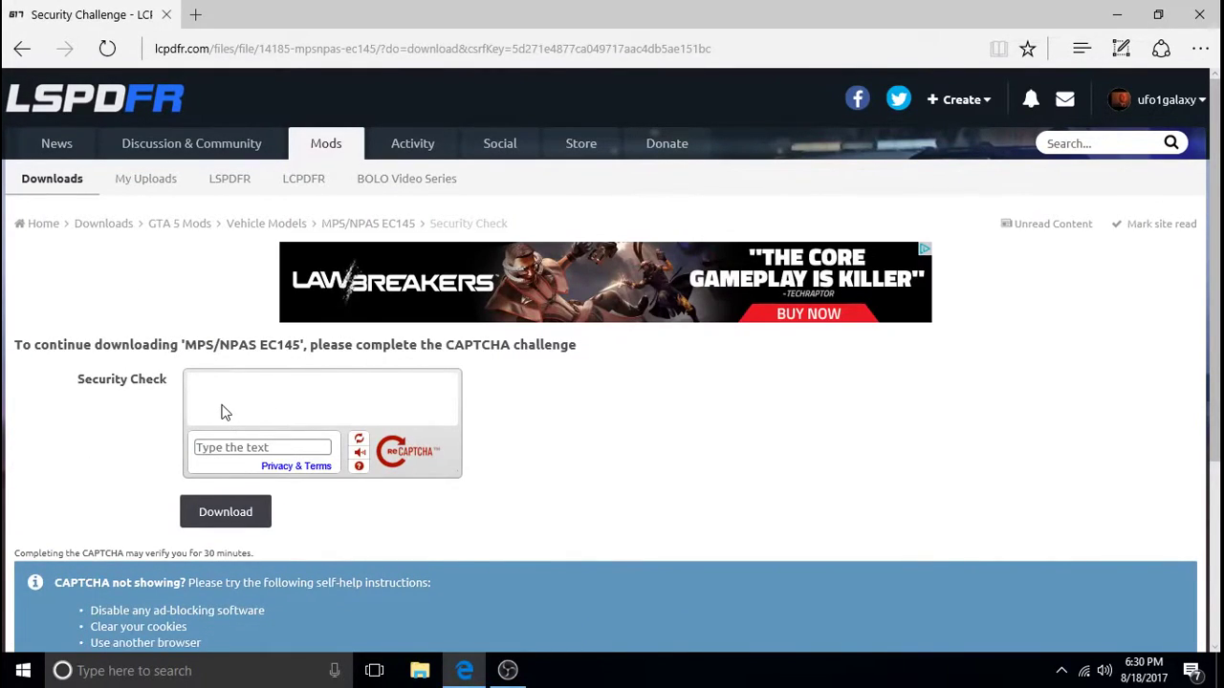
{"action": "left_click", "coordinate": [704, 621]}
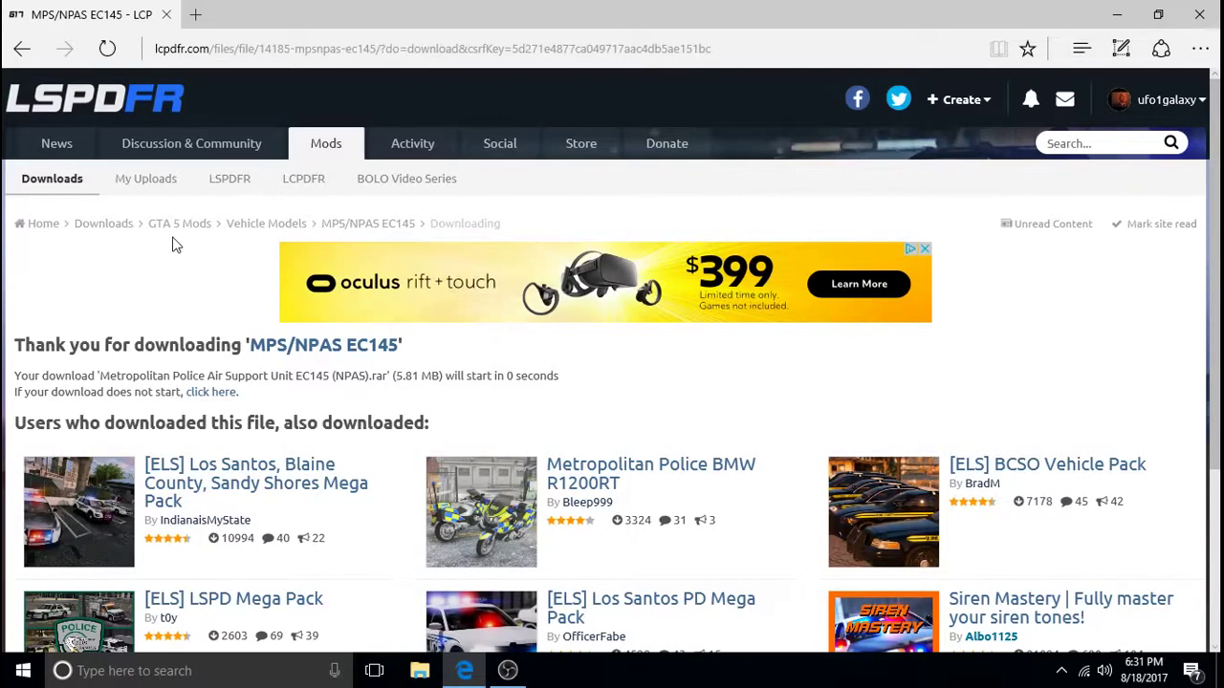
Go back to the Police Bicycle 1.0.0 page and download that mod
{"action": "key", "text": "alt+Left"}
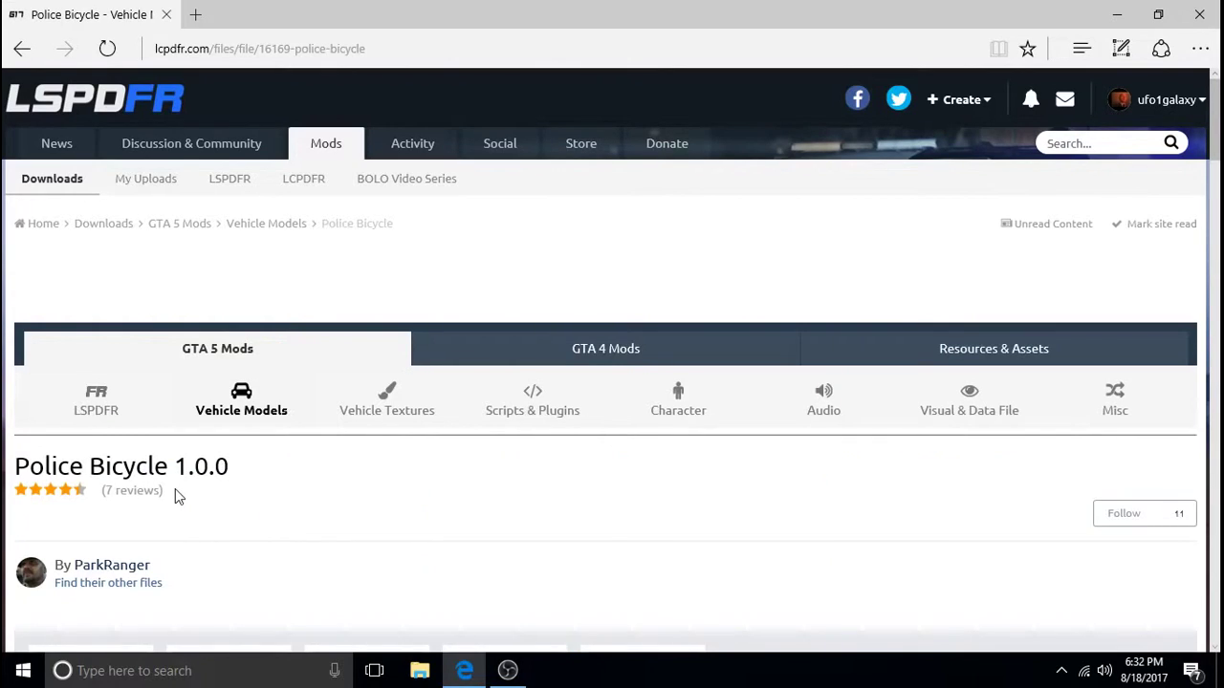
{"action": "scroll", "coordinate": [251, 521], "scroll_direction": "down", "scroll_amount": 1}
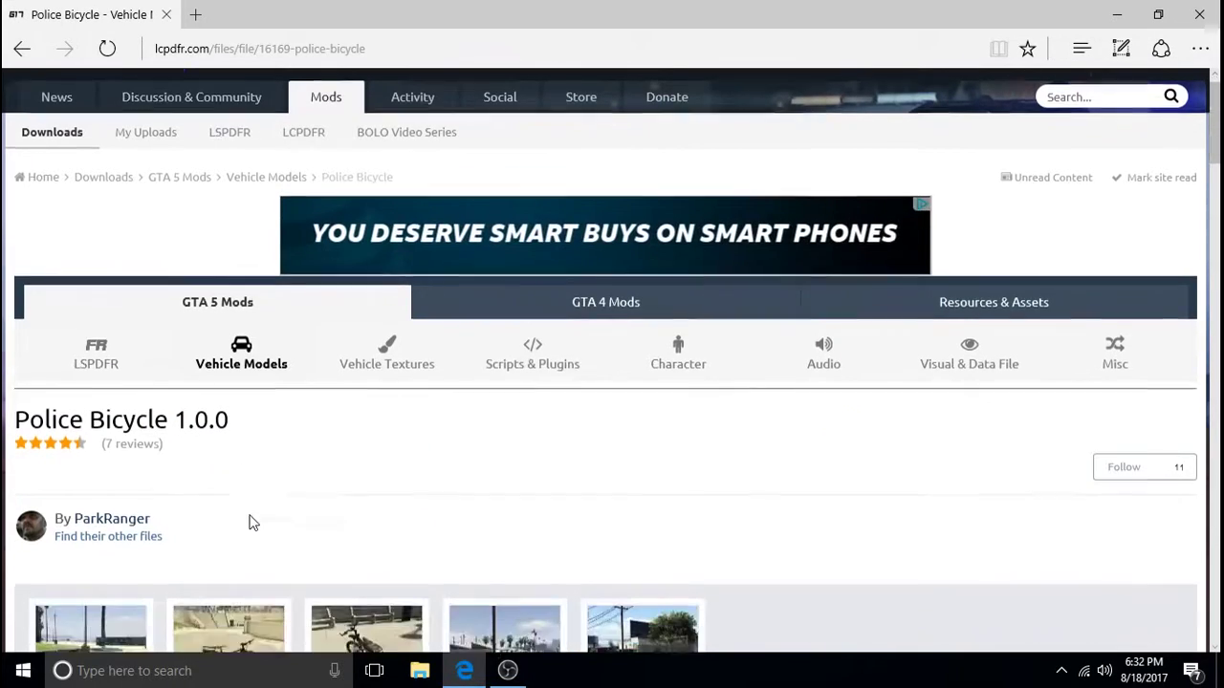
{"action": "scroll", "coordinate": [252, 521], "scroll_direction": "down", "scroll_amount": 3}
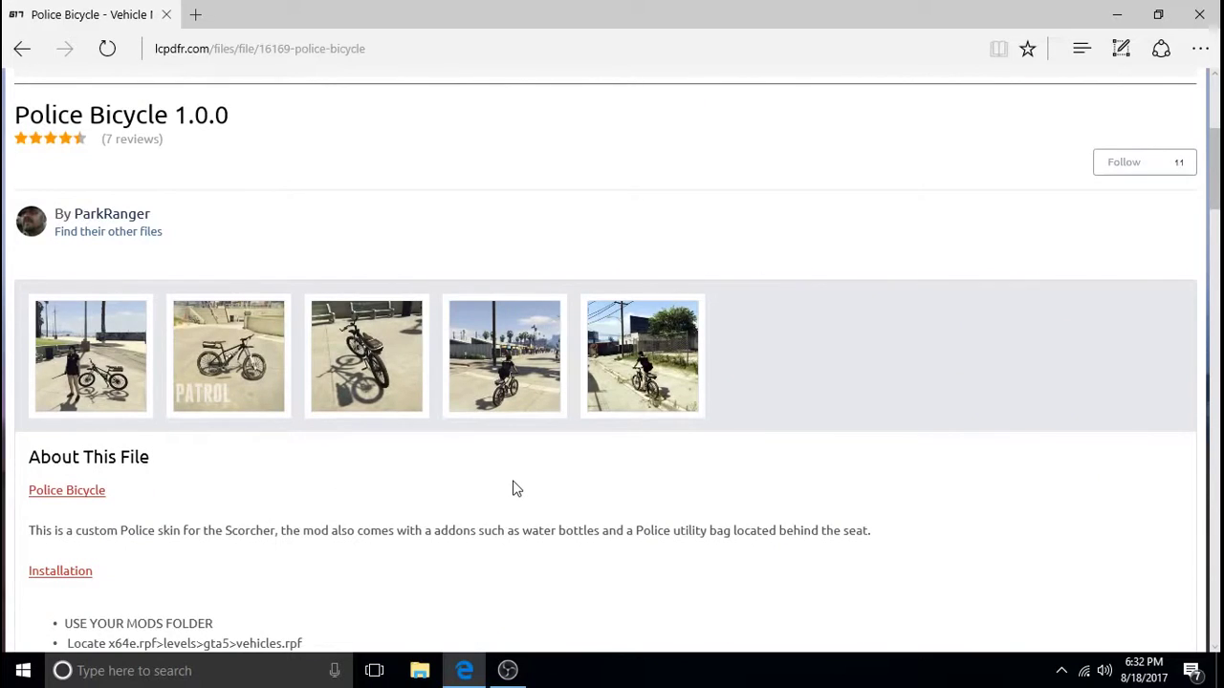
{"action": "scroll", "coordinate": [513, 488], "scroll_direction": "down", "scroll_amount": 3}
{"action": "left_click", "coordinate": [1018, 426]}
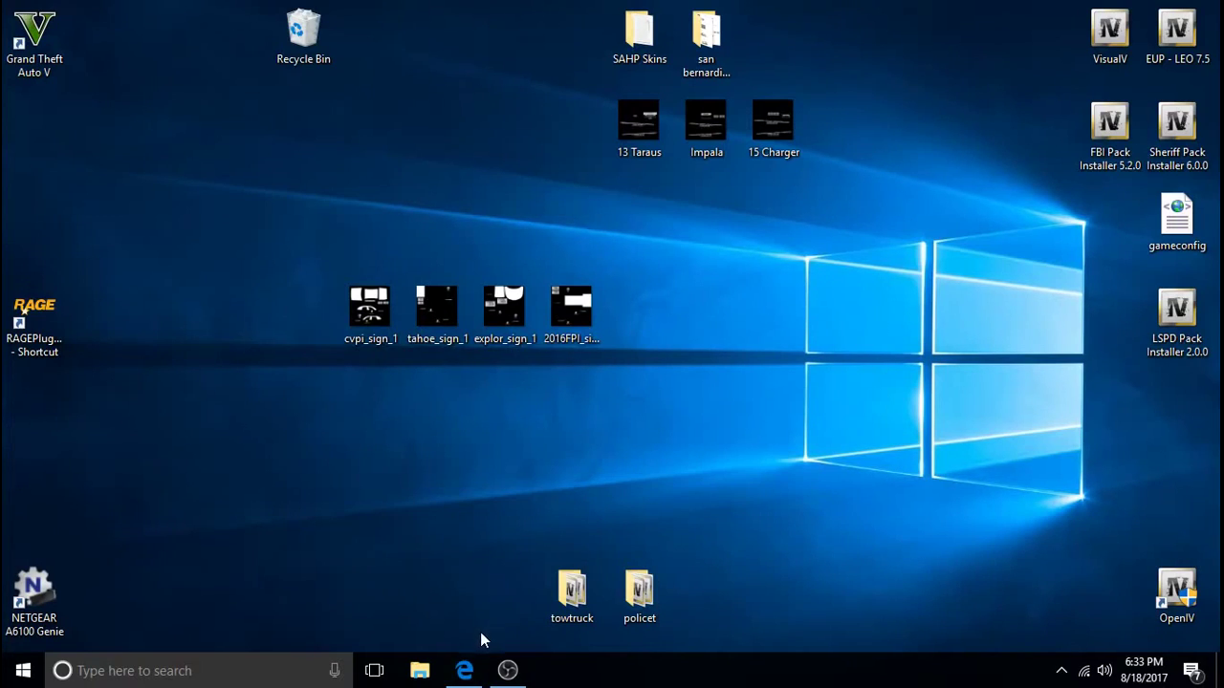
Show the Downloads folder in File Explorer and look for an app to open the EC145 archive
{"action": "mouse_move", "coordinate": [465, 674]}
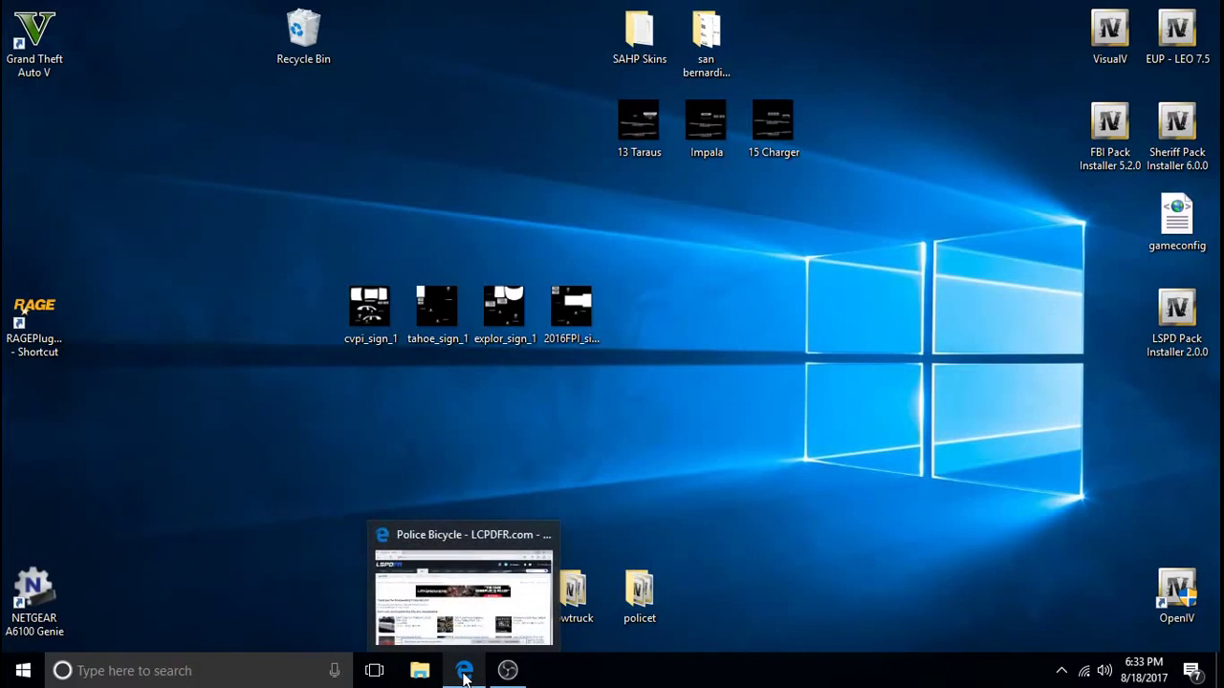
{"action": "left_click", "coordinate": [421, 672]}
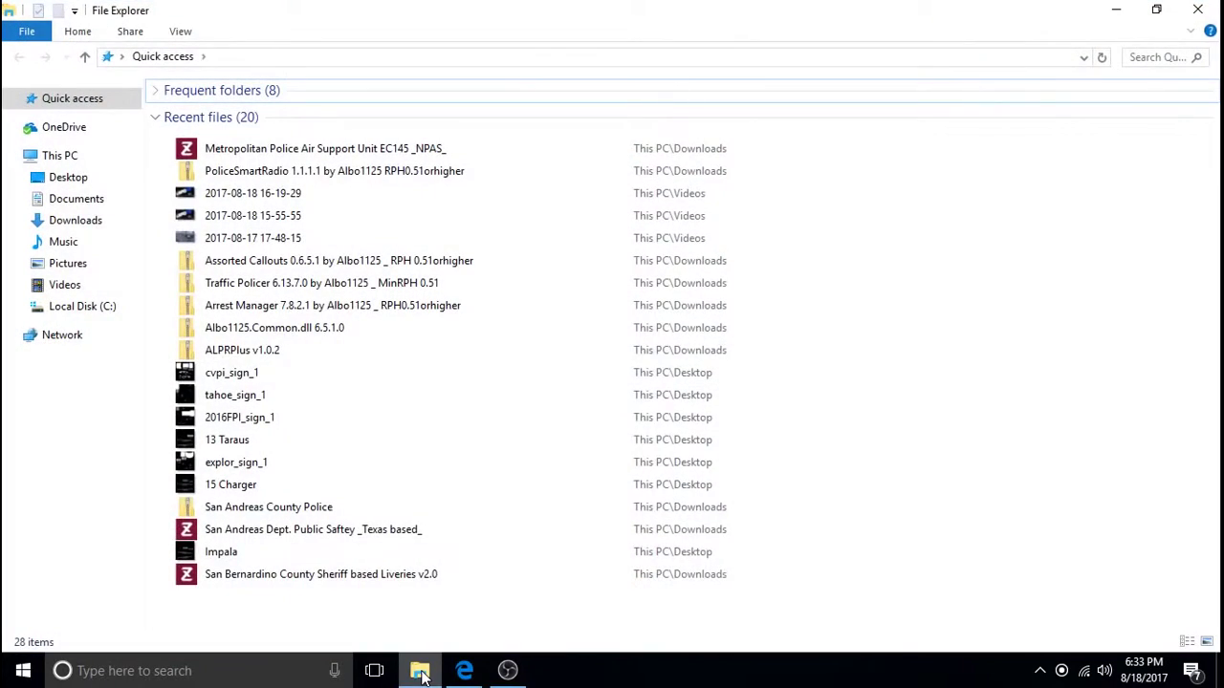
{"action": "left_click", "coordinate": [83, 222]}
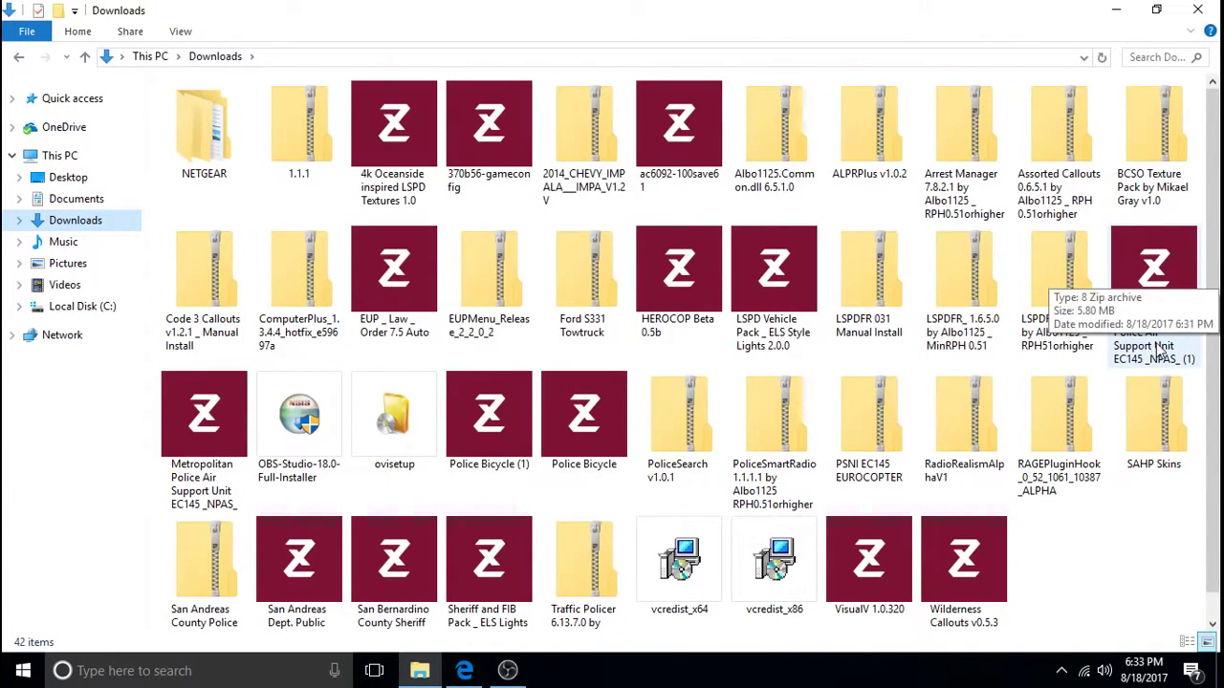
{"action": "right_click", "coordinate": [1159, 266]}
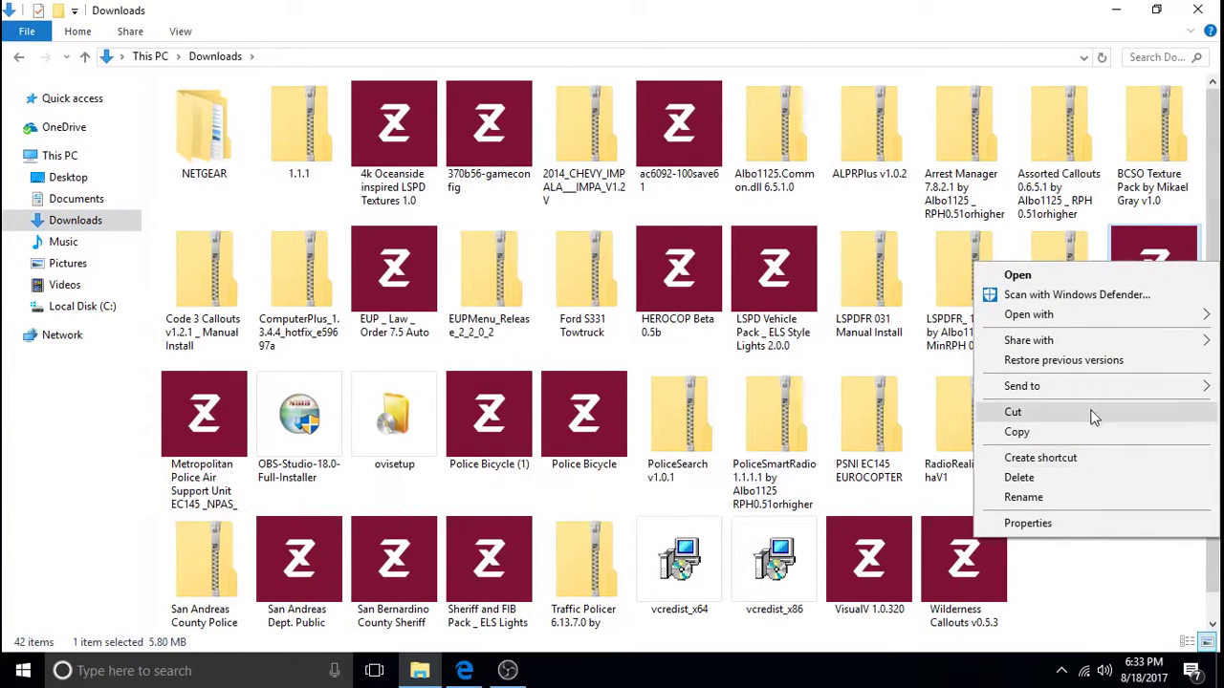
{"action": "mouse_move", "coordinate": [1076, 318]}
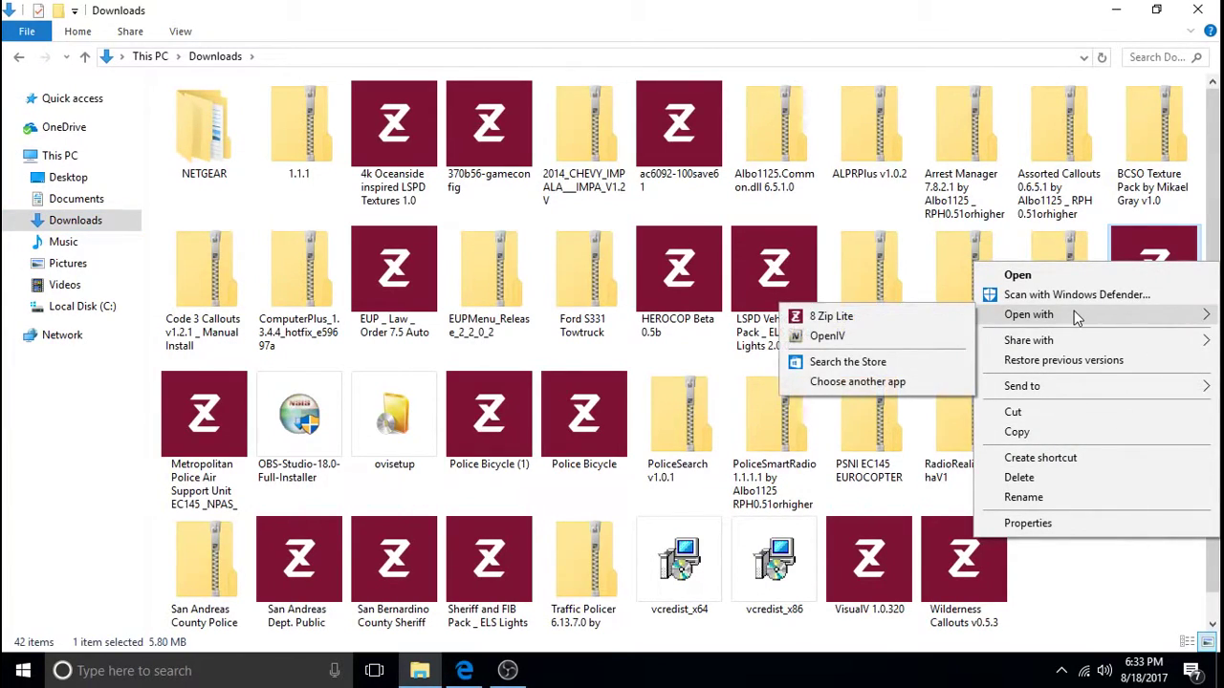
{"action": "left_click", "coordinate": [851, 361]}
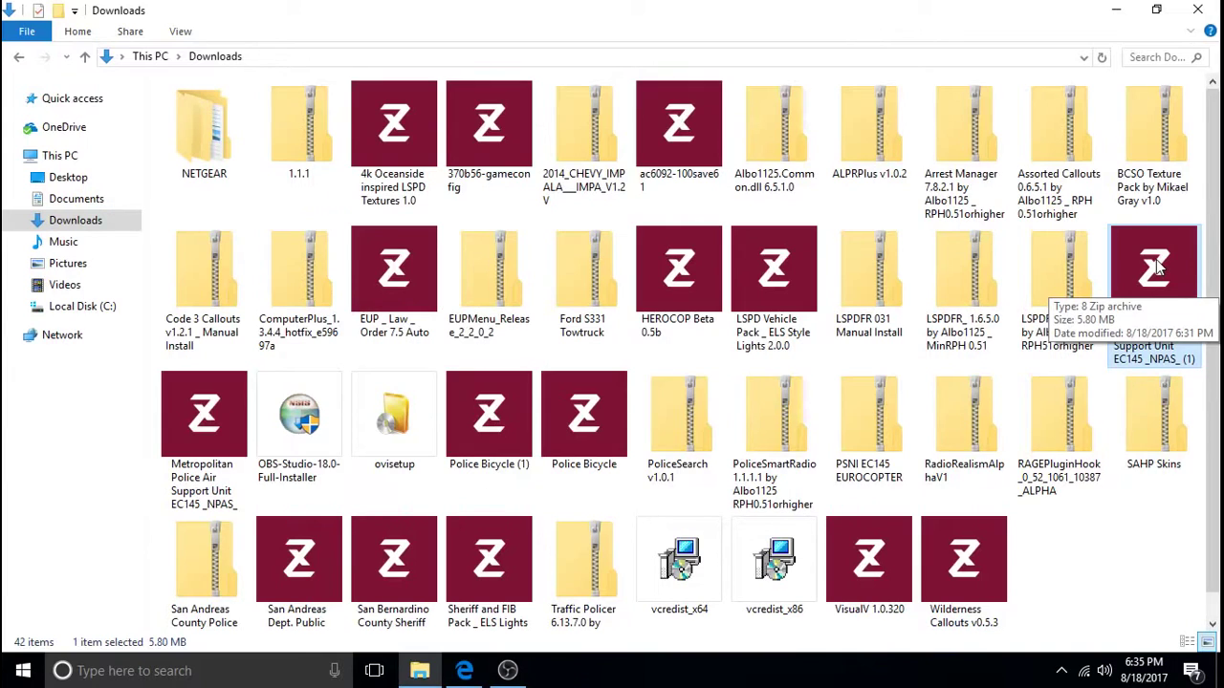
Extract the EC145 archive's '1. Files' folder to the Desktop with 8 Zip Lite
{"action": "double_click", "coordinate": [1155, 267]}
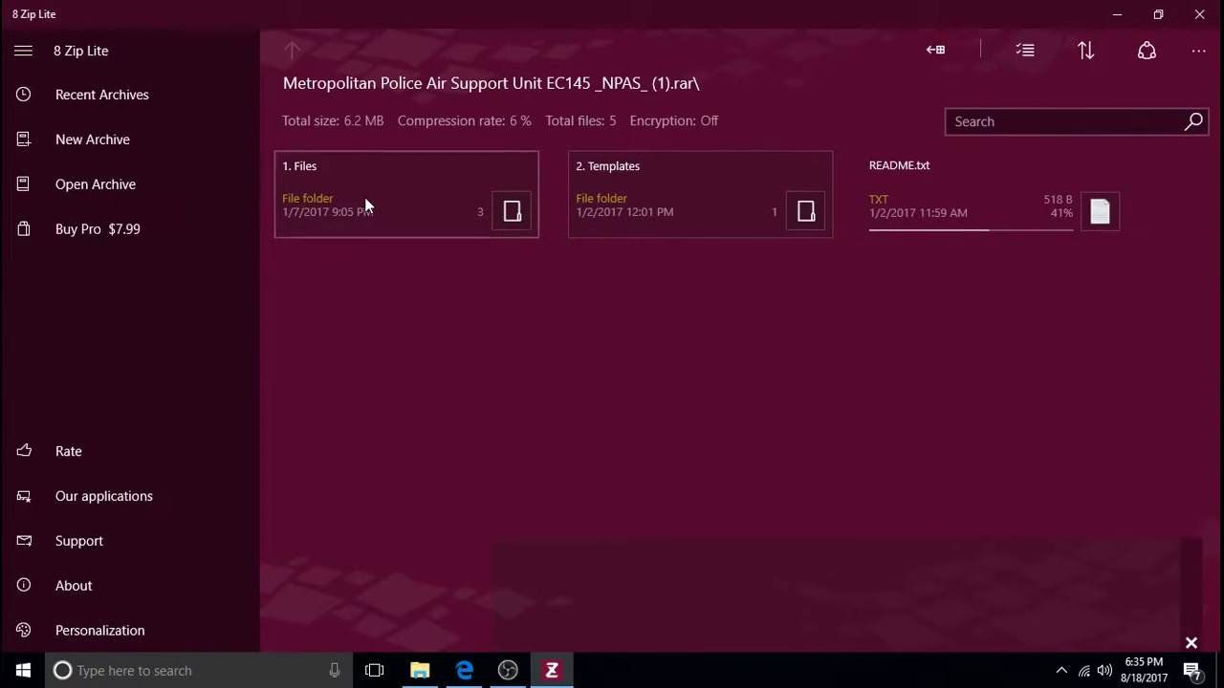
{"action": "right_click", "coordinate": [364, 197]}
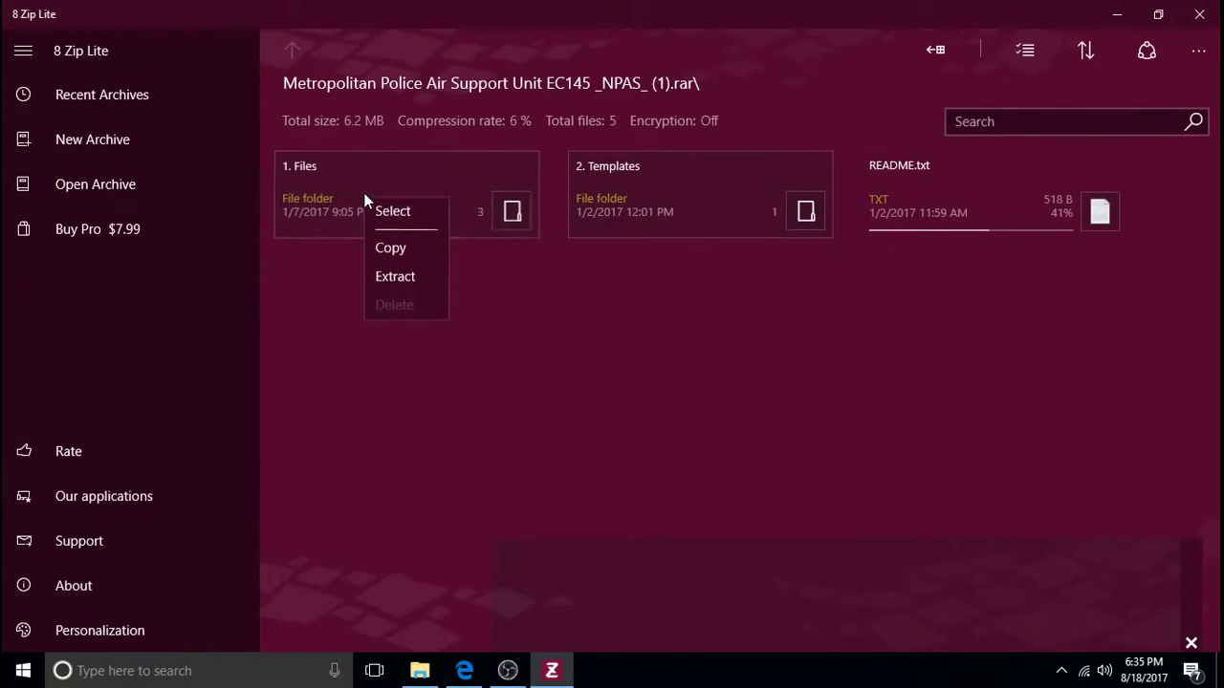
{"action": "left_click", "coordinate": [408, 278]}
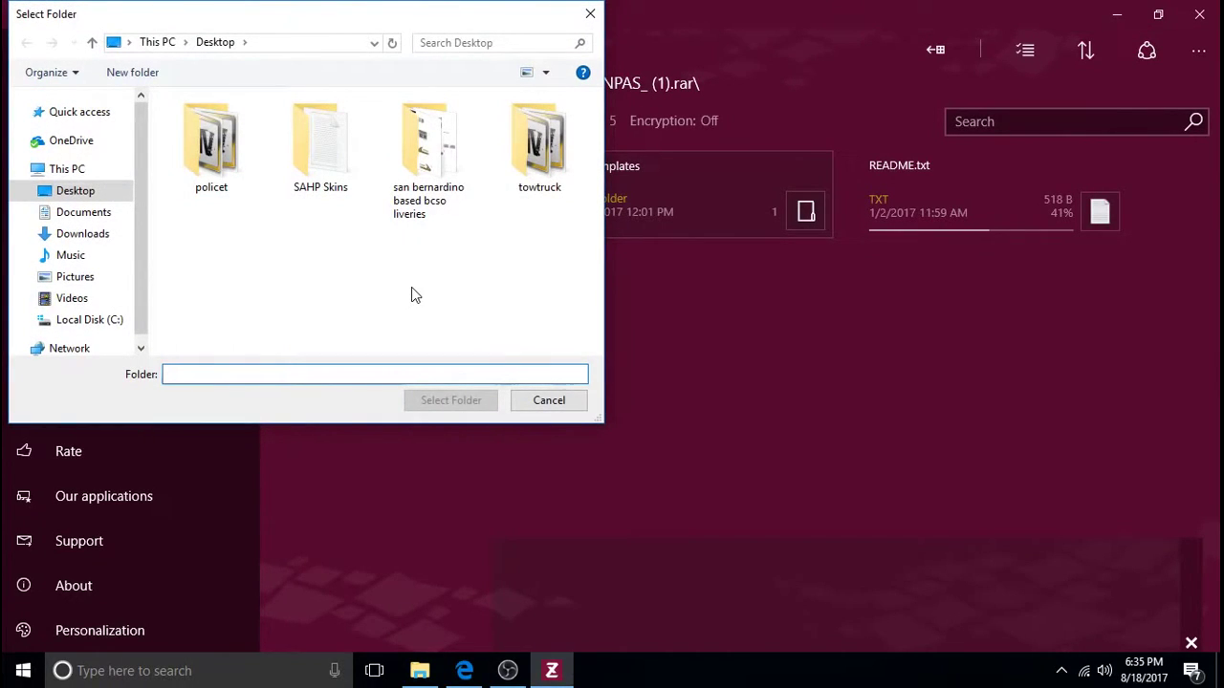
{"action": "left_click", "coordinate": [108, 196]}
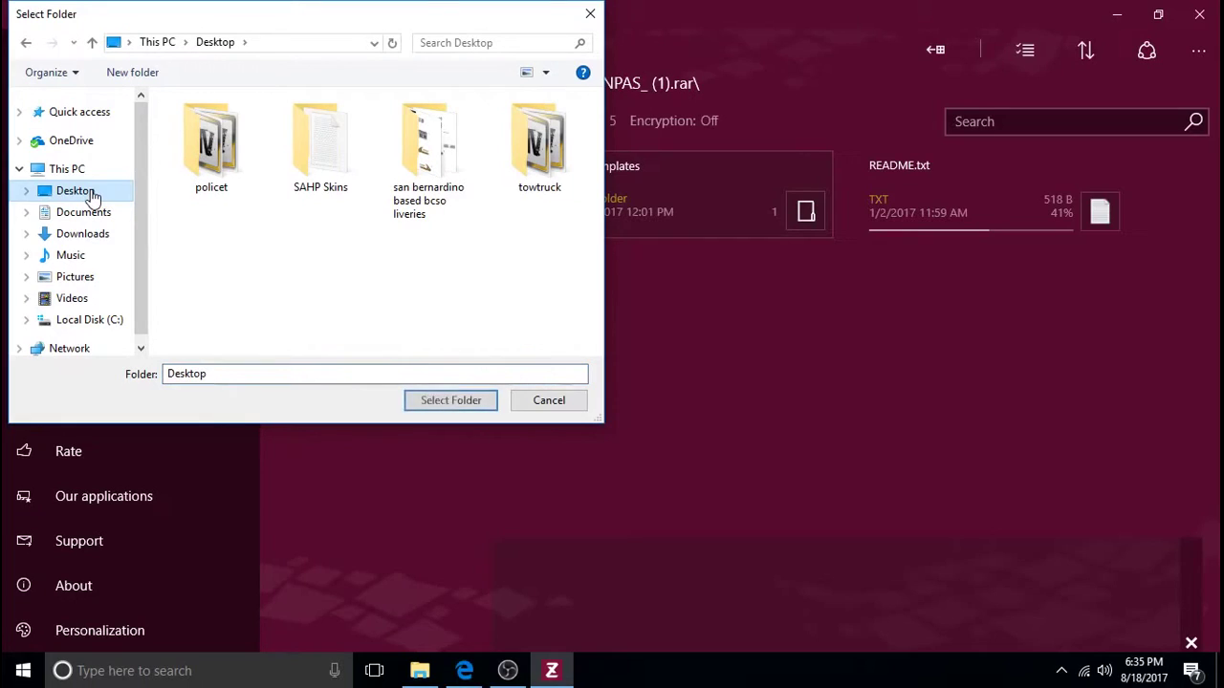
{"action": "left_click", "coordinate": [436, 399]}
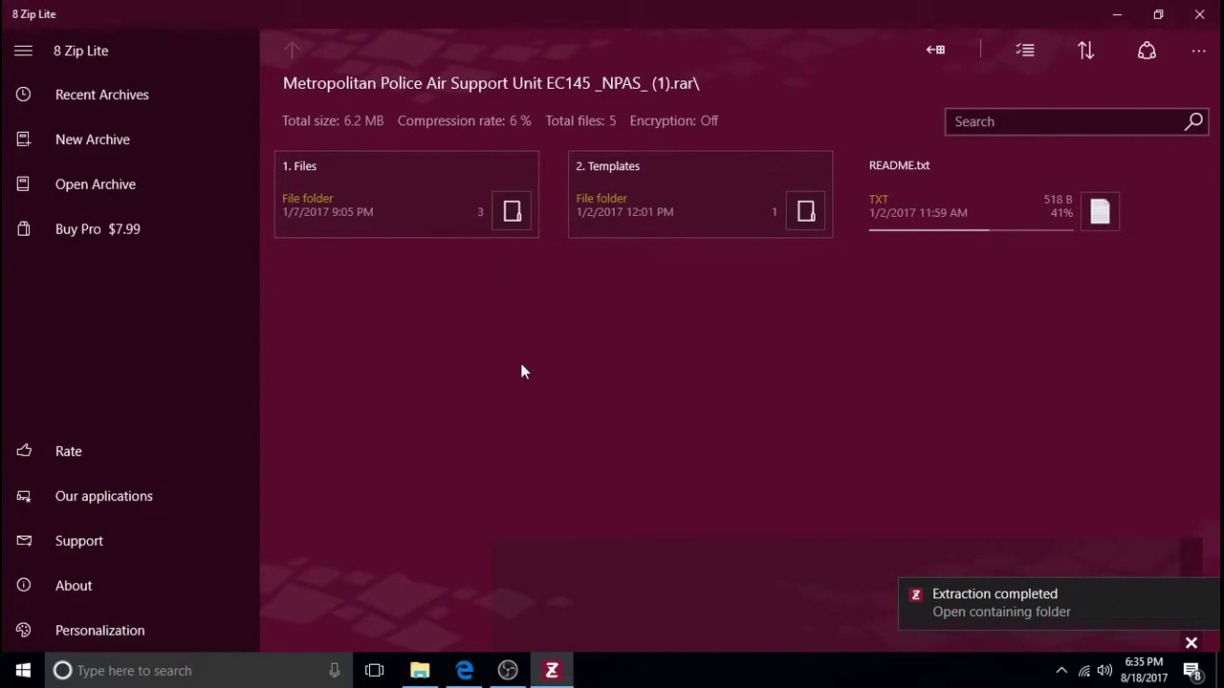
Read the install notes in the archive's README.txt
{"action": "left_click", "coordinate": [940, 188]}
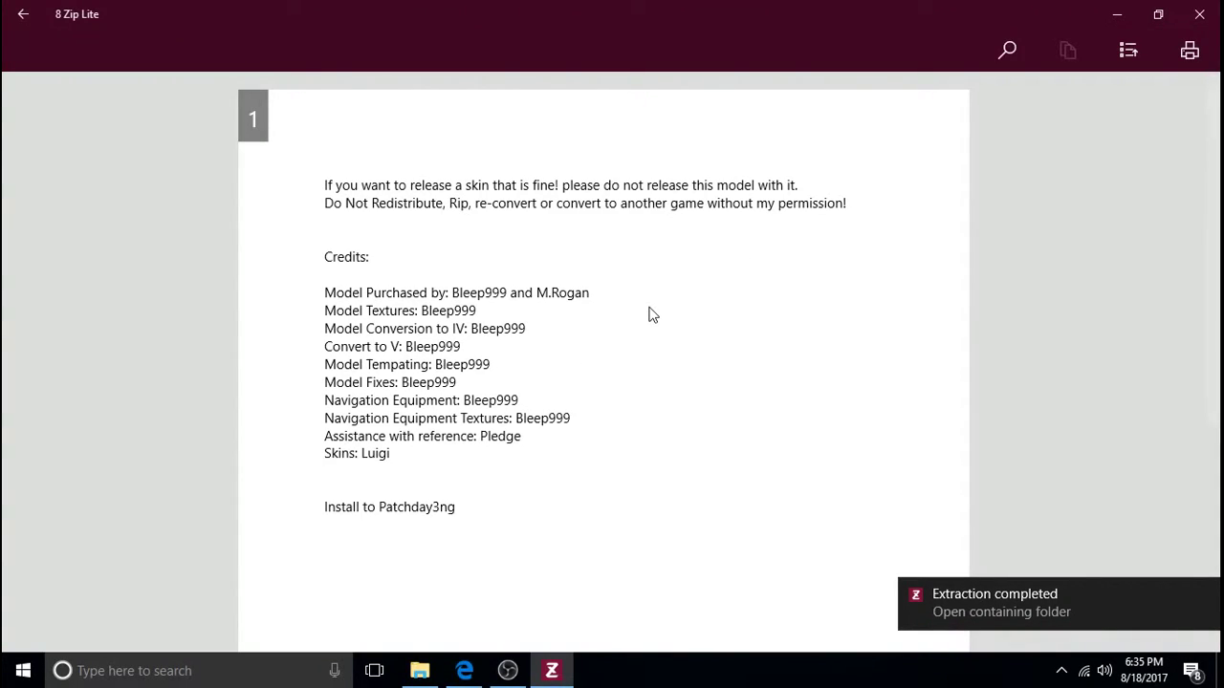
{"action": "scroll", "coordinate": [650, 314], "scroll_direction": "down", "scroll_amount": 3}
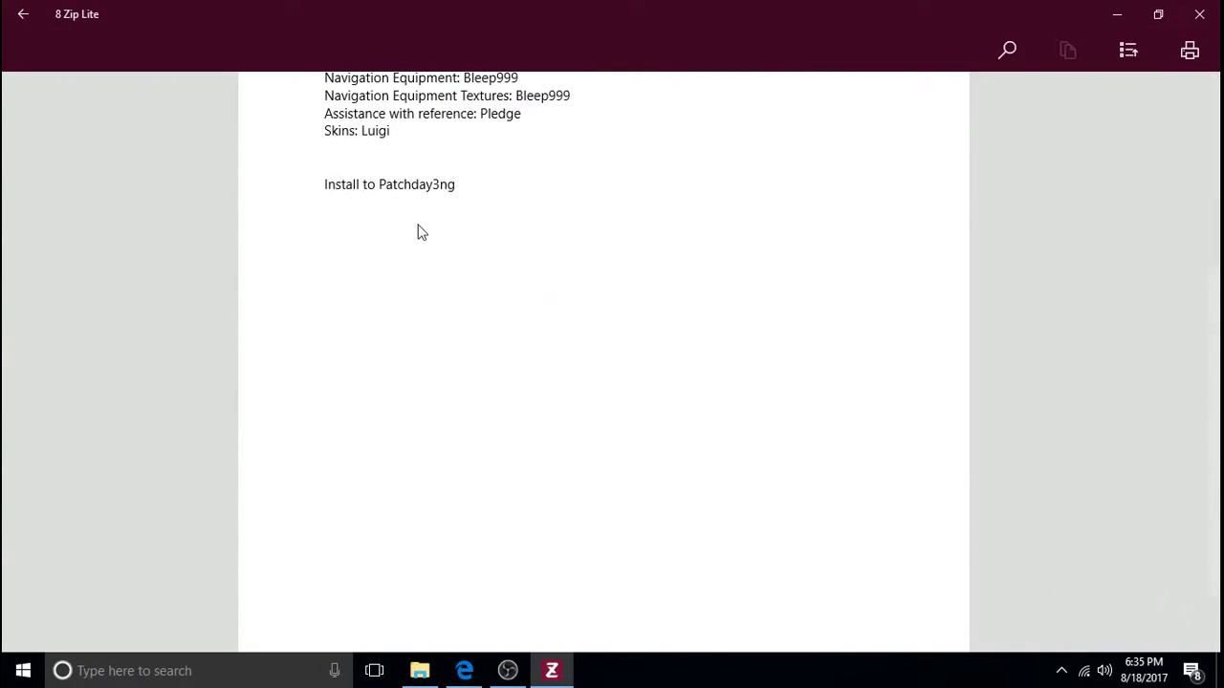
{"action": "scroll", "coordinate": [735, 325], "scroll_direction": "up", "scroll_amount": 3}
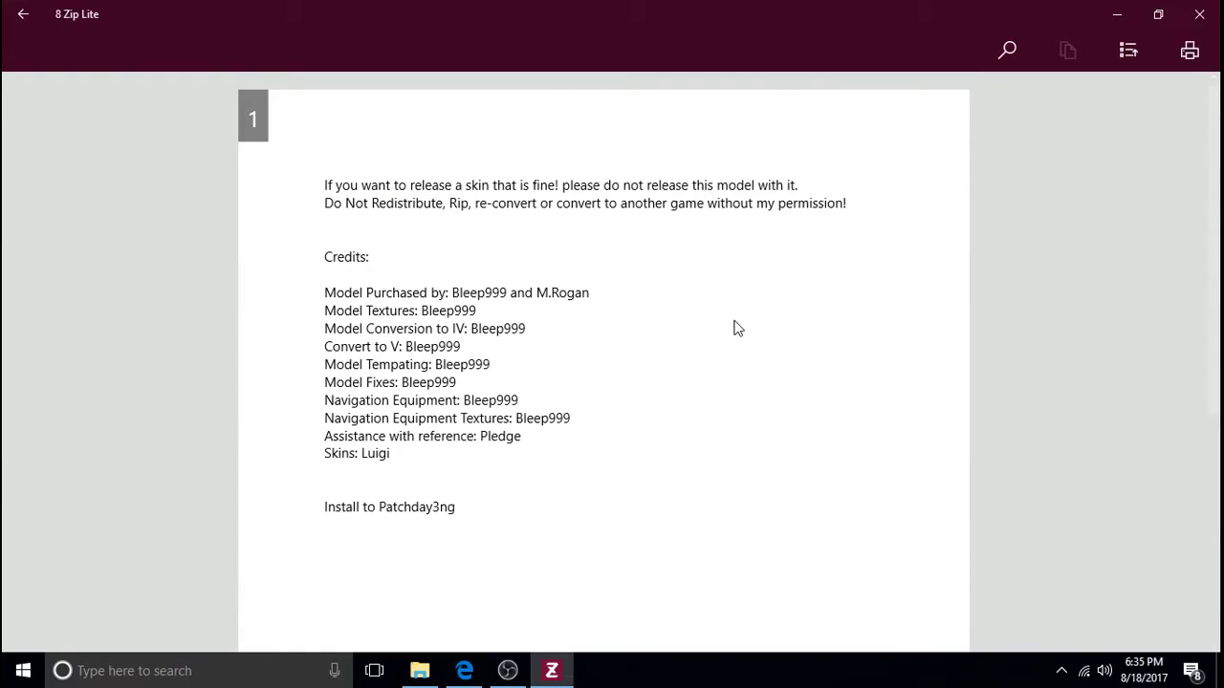
Close the zip app, move the '1. Files' desktop folder beside towtruck, and open it
{"action": "left_click", "coordinate": [1198, 14]}
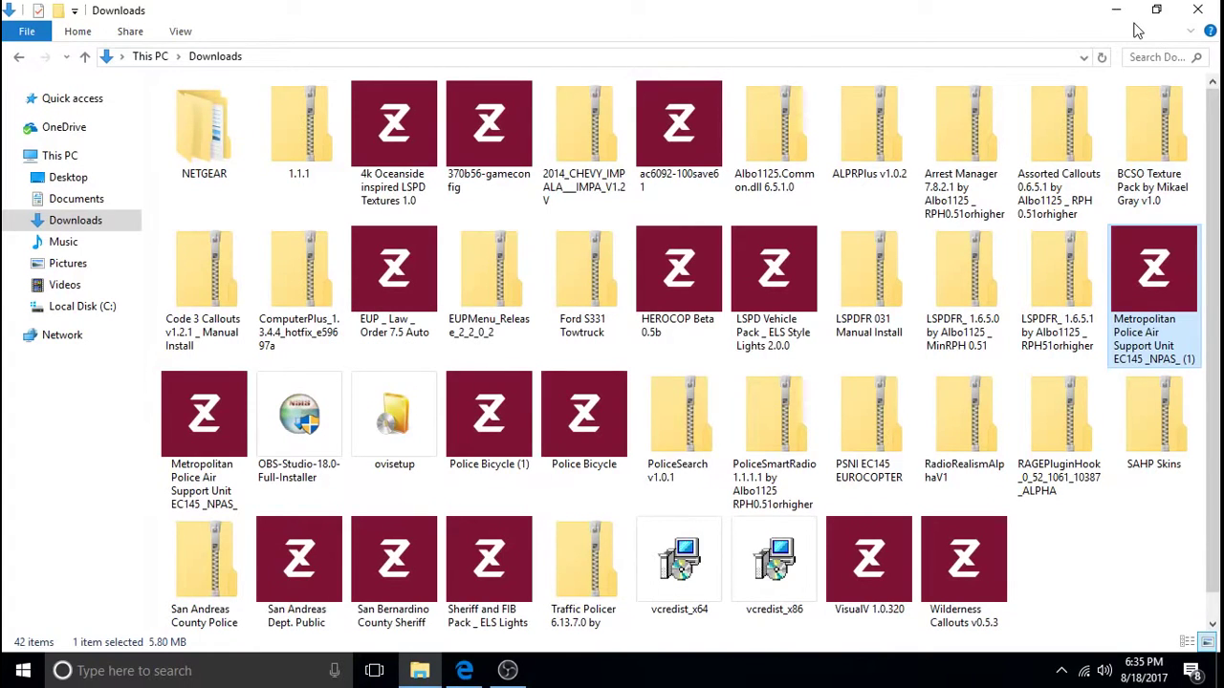
{"action": "left_click", "coordinate": [1115, 9]}
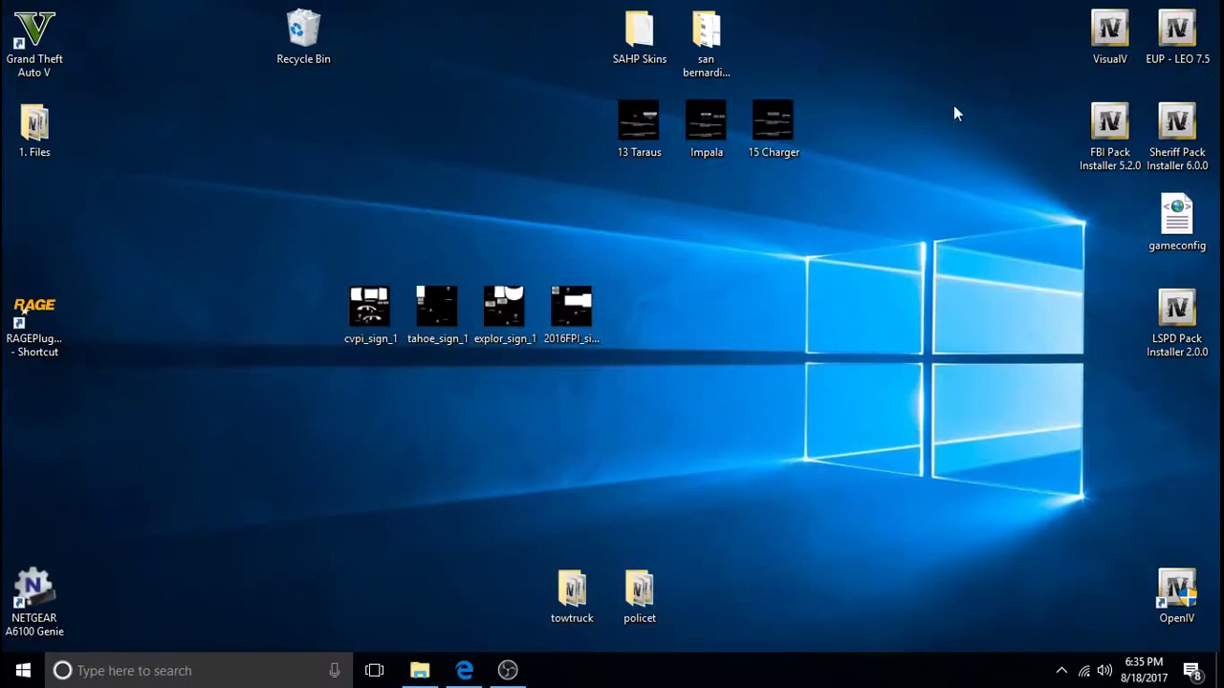
{"action": "left_click_drag", "start_coordinate": [35, 130], "coordinate": [346, 458]}
{"action": "left_click_drag", "start_coordinate": [413, 539], "coordinate": [435, 595]}
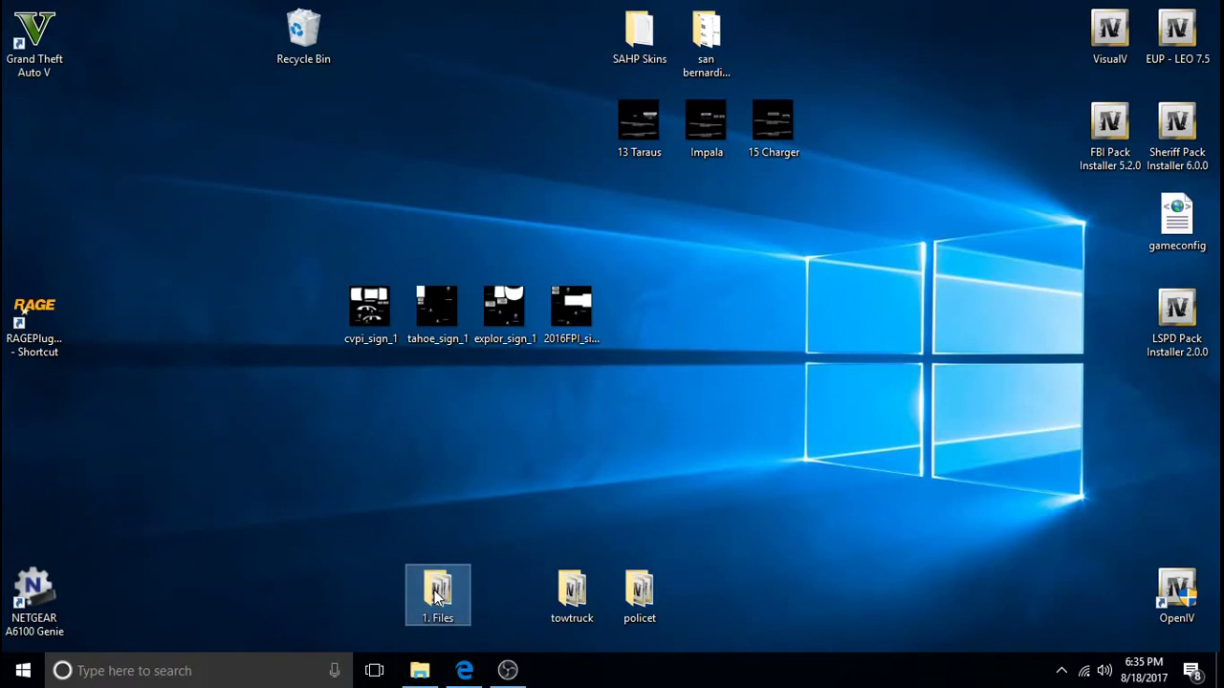
{"action": "double_click", "coordinate": [435, 591]}
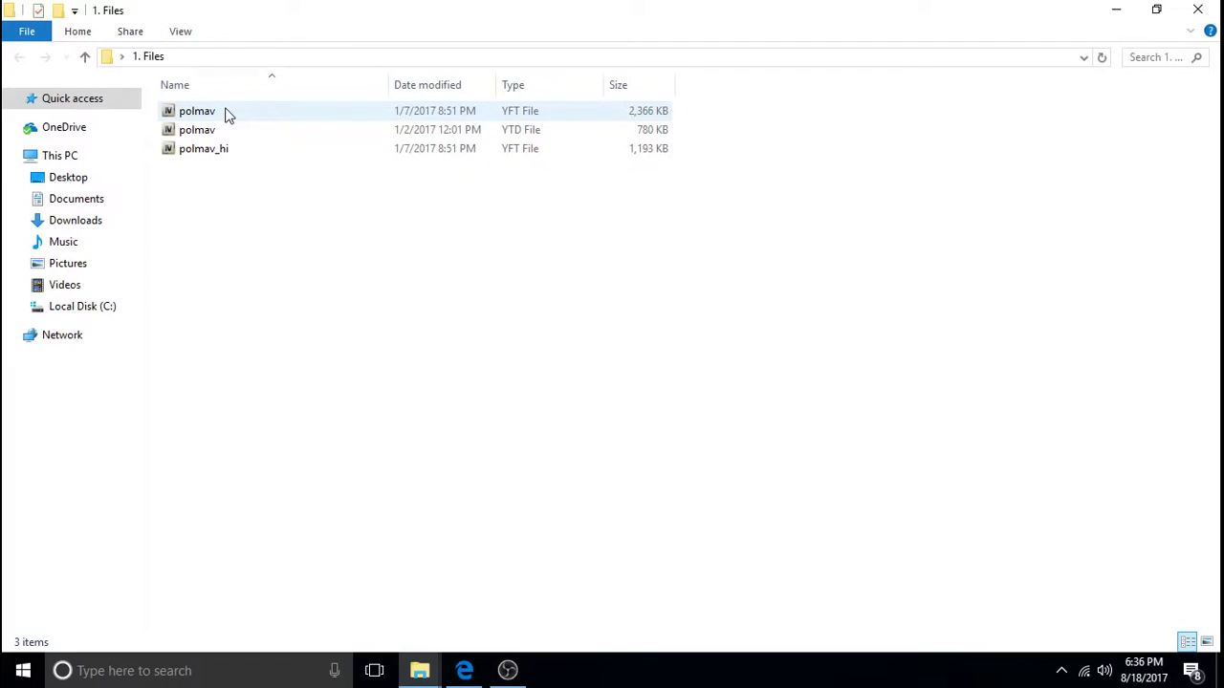
Unblock the polmav YFT model file in its Properties
{"action": "left_click", "coordinate": [227, 113]}
{"action": "right_click", "coordinate": [227, 113]}
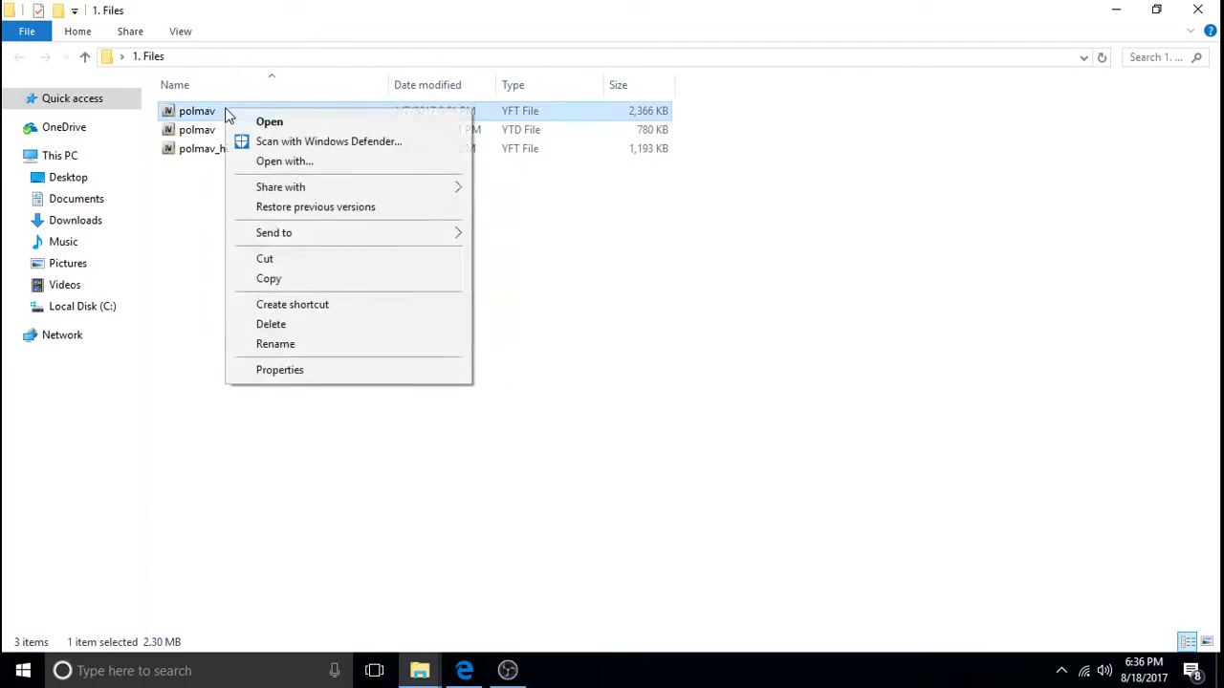
{"action": "left_click", "coordinate": [319, 372]}
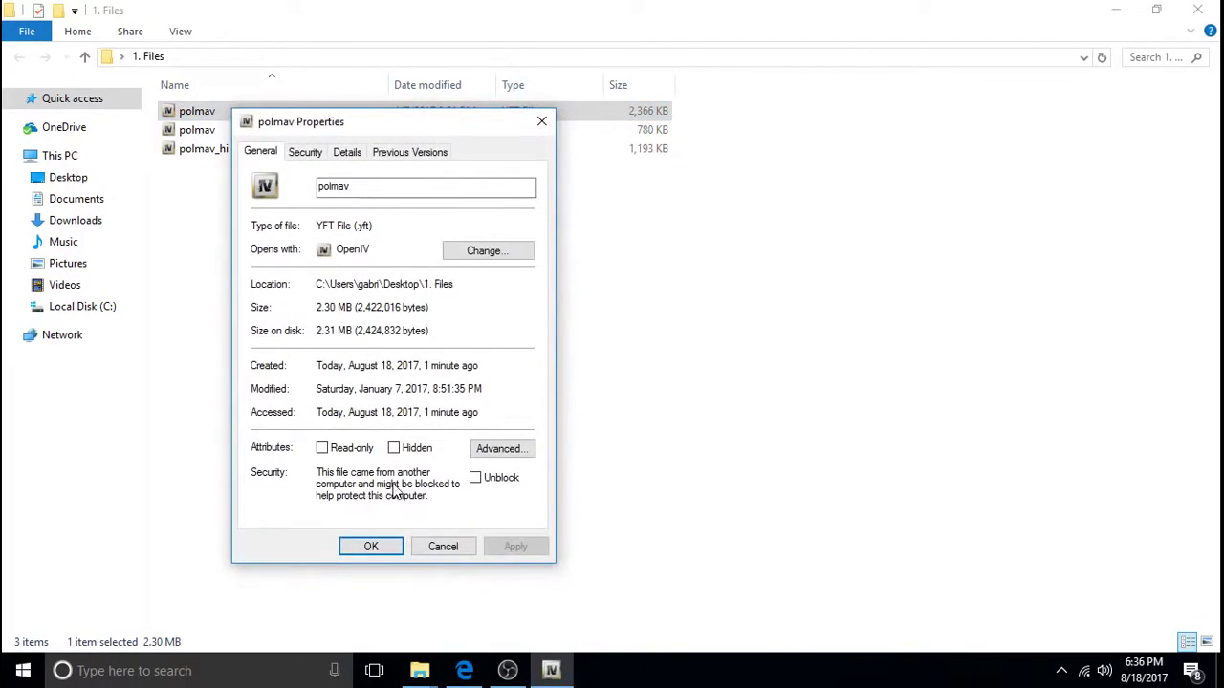
{"action": "left_click", "coordinate": [475, 478]}
{"action": "left_click", "coordinate": [515, 547]}
{"action": "left_click", "coordinate": [388, 549]}
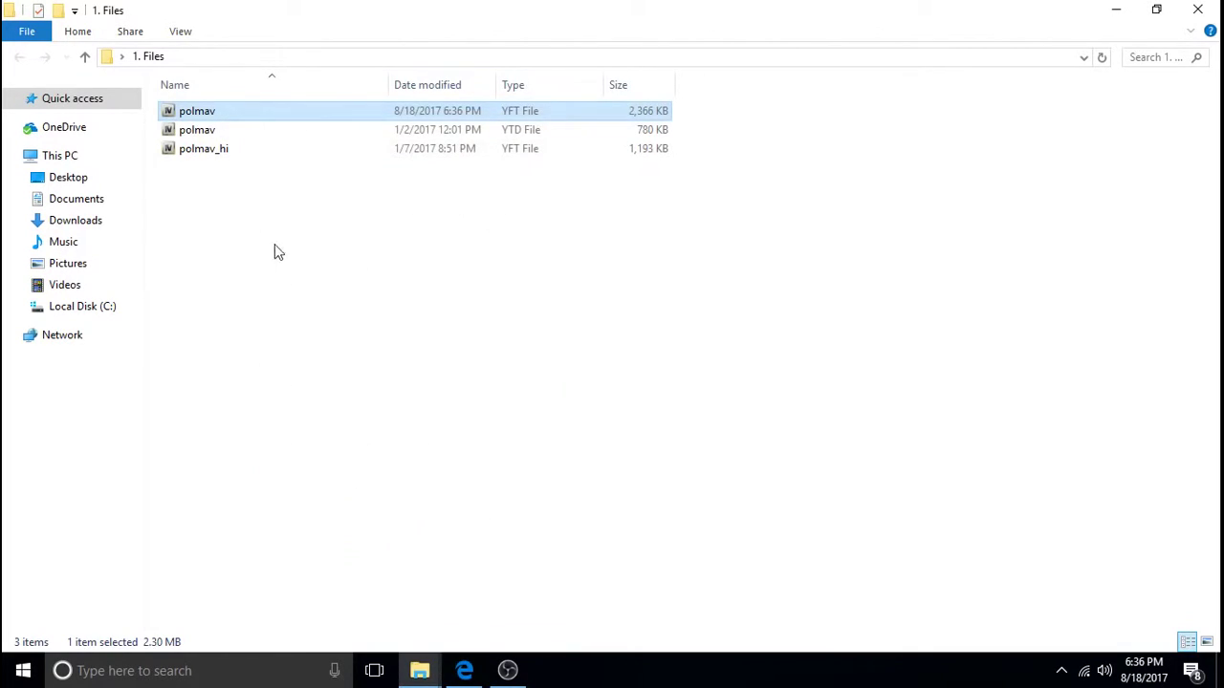
Unblock the polmav texture file in its Properties
{"action": "left_click", "coordinate": [243, 128]}
{"action": "right_click", "coordinate": [242, 128]}
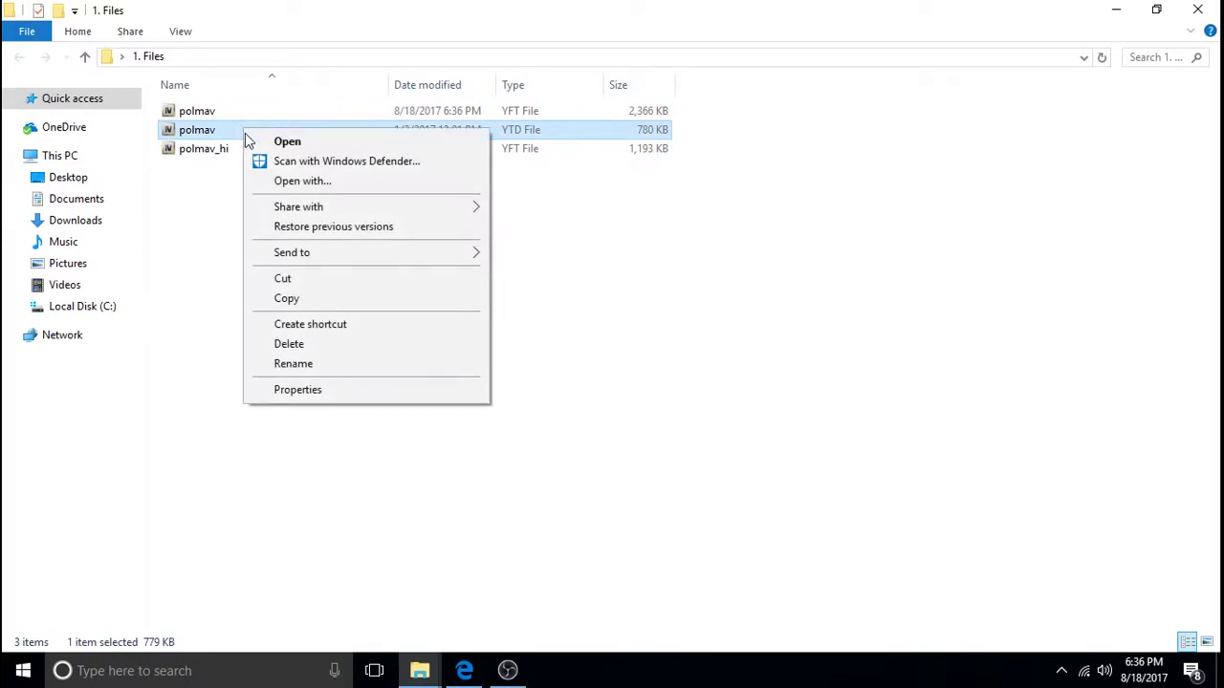
{"action": "left_click", "coordinate": [318, 389]}
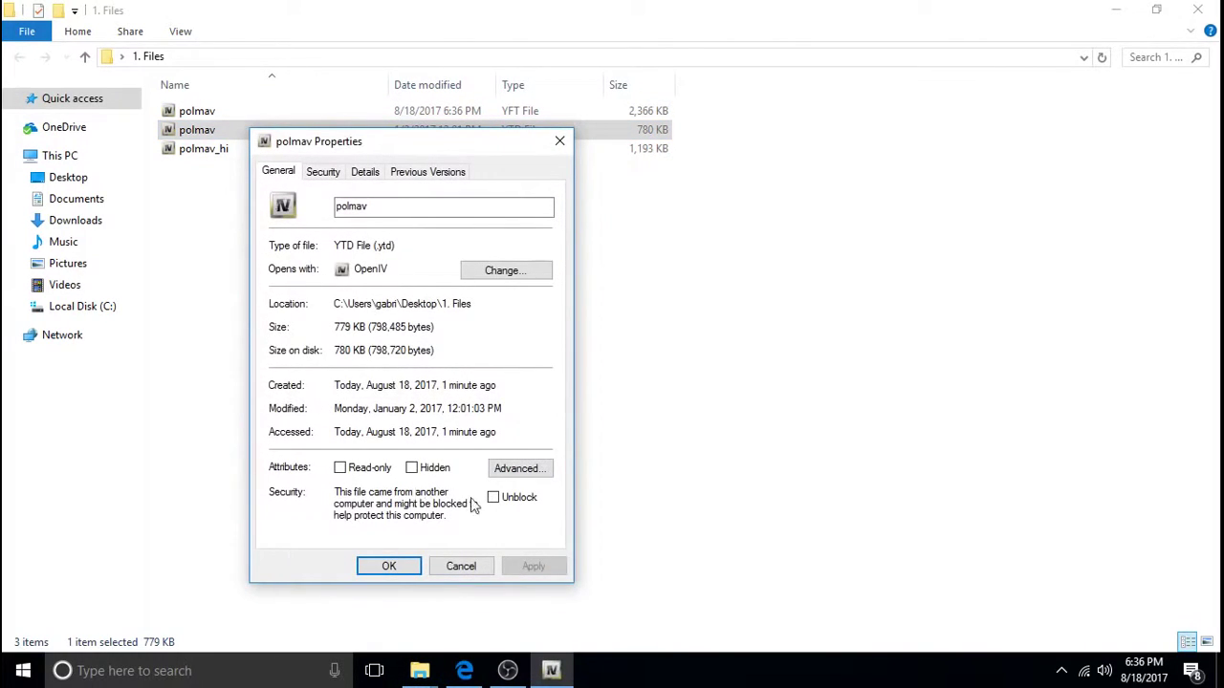
{"action": "left_click", "coordinate": [493, 498]}
{"action": "left_click", "coordinate": [535, 569]}
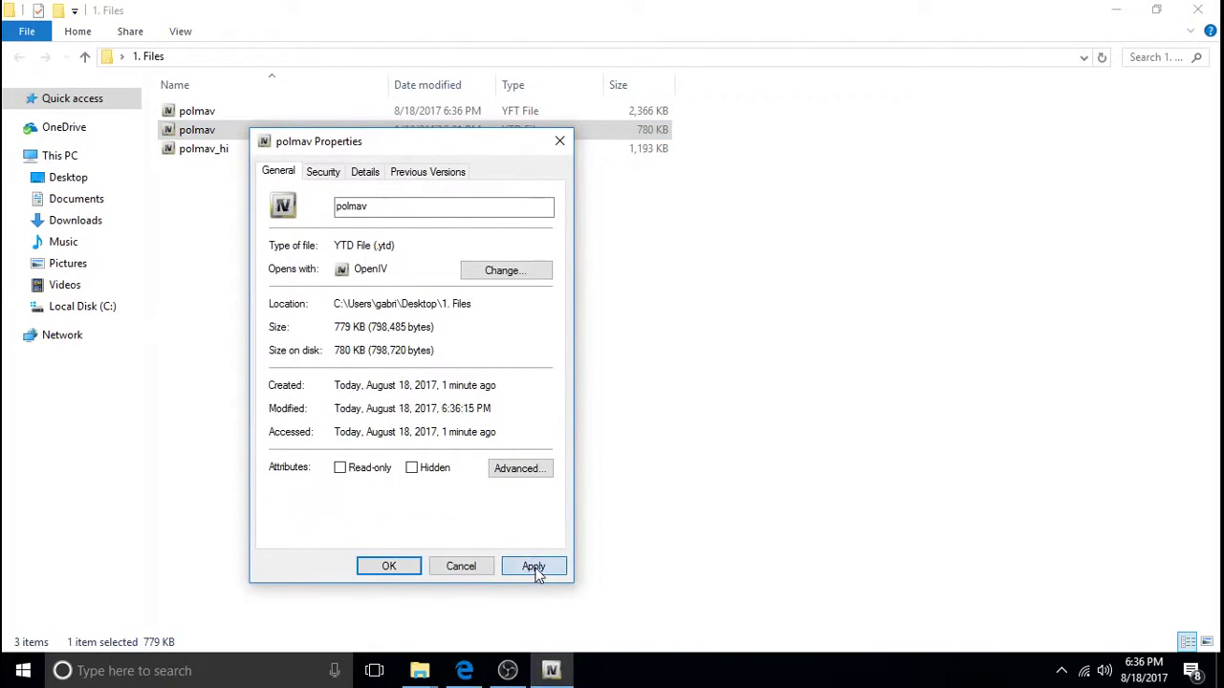
{"action": "left_click", "coordinate": [388, 568]}
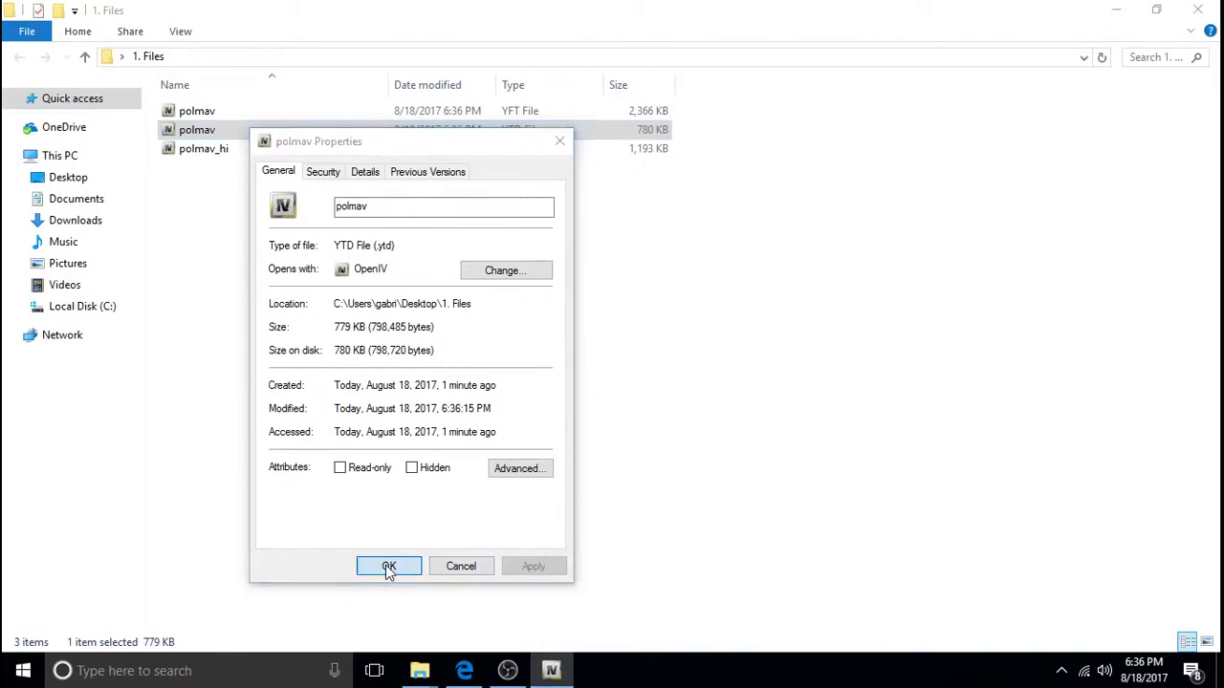
Unblock polmav_hi, then go up to the Desktop and close File Explorer
{"action": "left_click", "coordinate": [226, 156]}
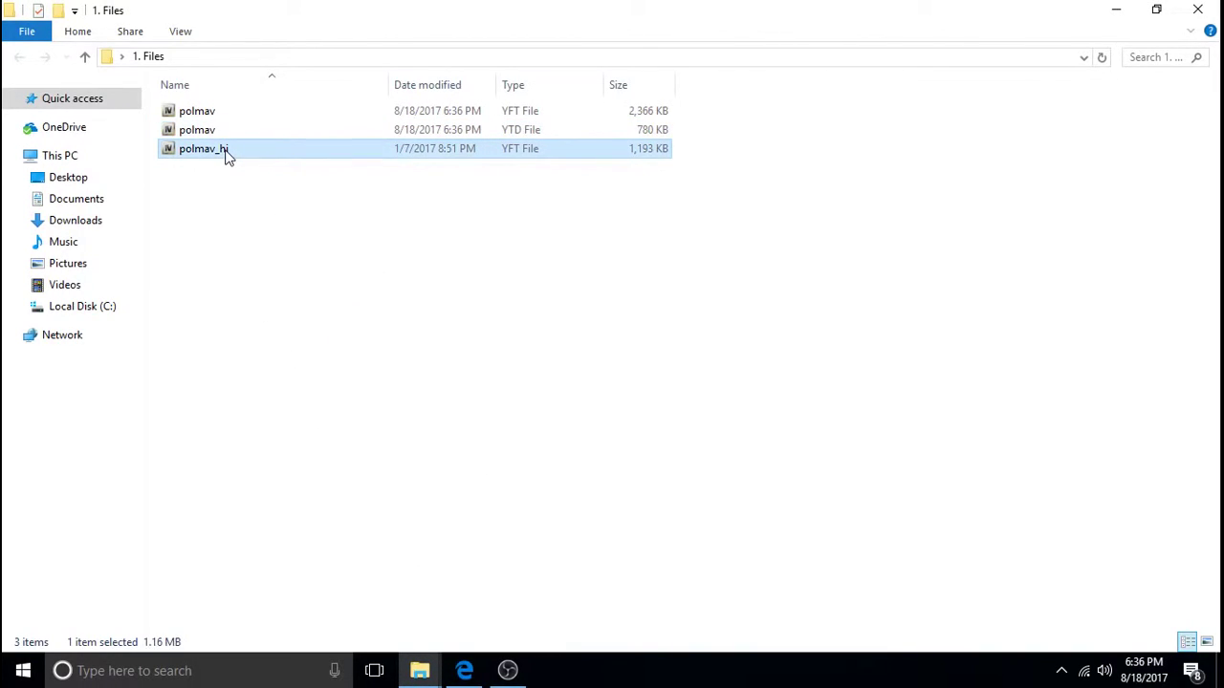
{"action": "right_click", "coordinate": [227, 156]}
{"action": "left_click", "coordinate": [300, 412]}
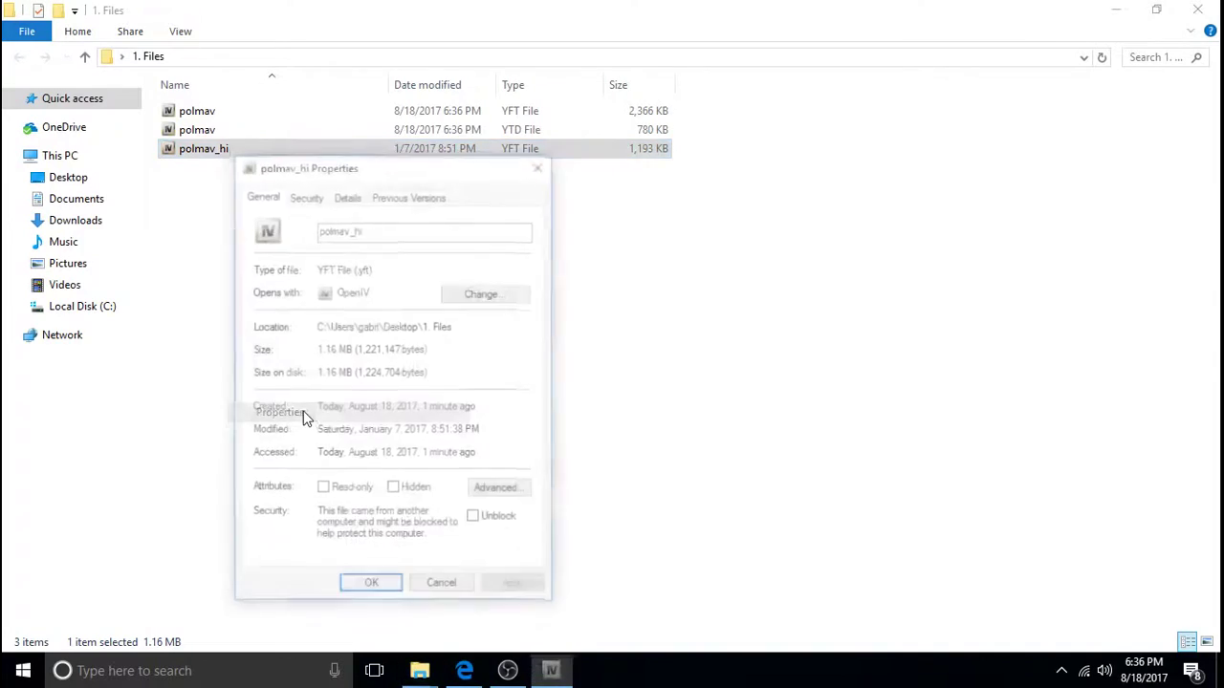
{"action": "left_click", "coordinate": [475, 520]}
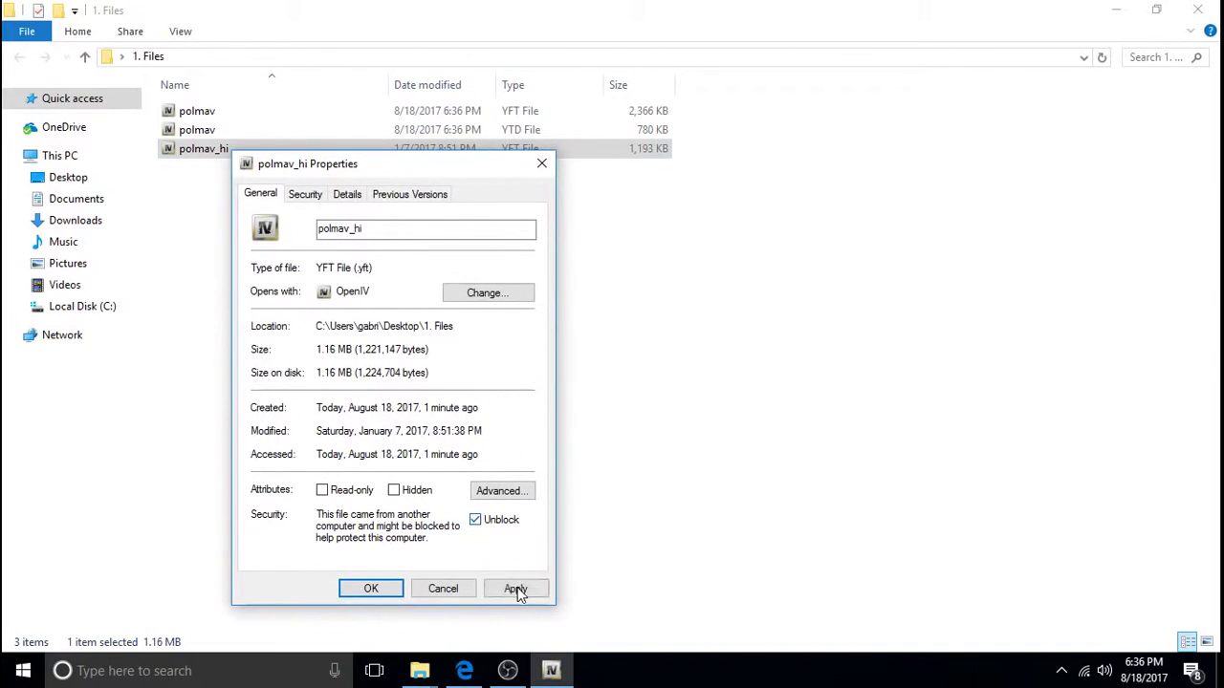
{"action": "left_click", "coordinate": [516, 588]}
{"action": "left_click", "coordinate": [371, 589]}
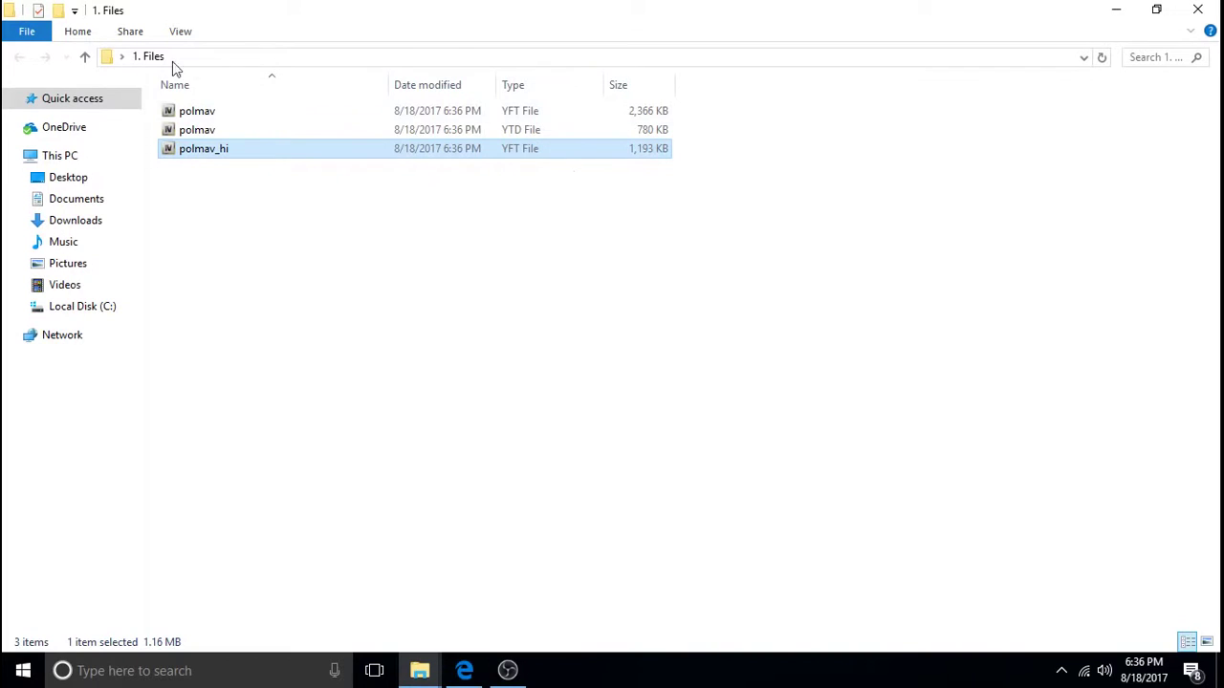
{"action": "left_click", "coordinate": [84, 59]}
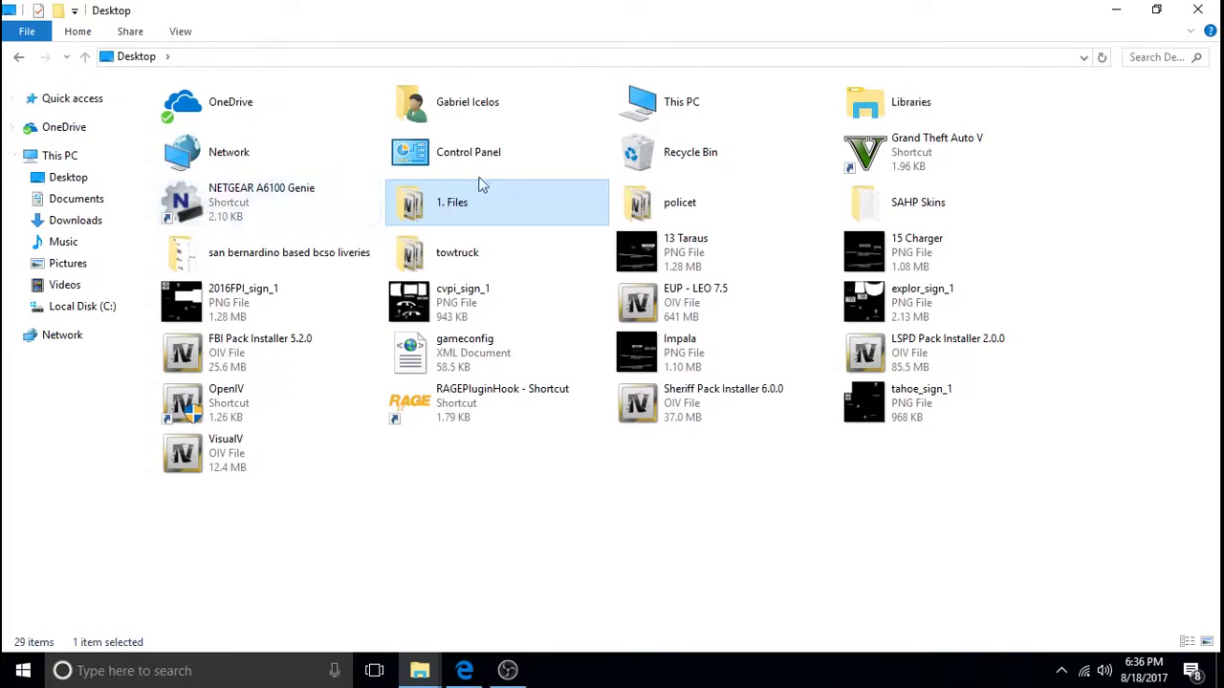
{"action": "left_click", "coordinate": [1197, 10]}
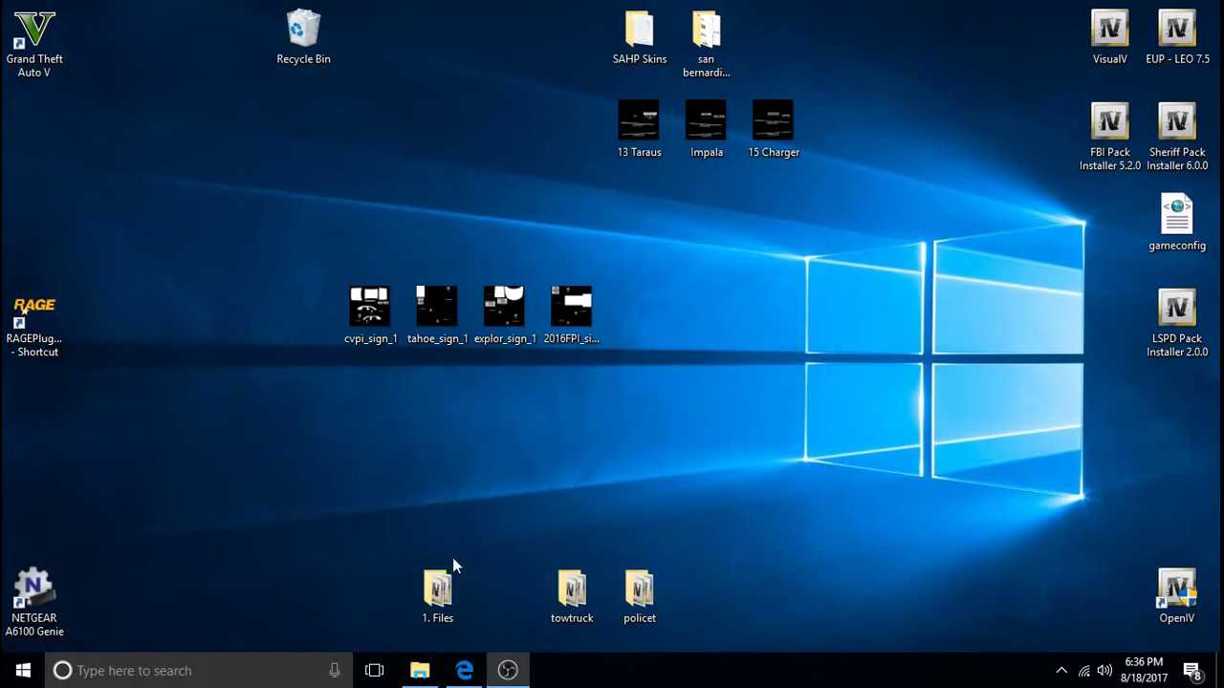
Rename the extracted '1. Files' folder beside towtruck to 'polmav'
{"action": "right_click", "coordinate": [441, 604]}
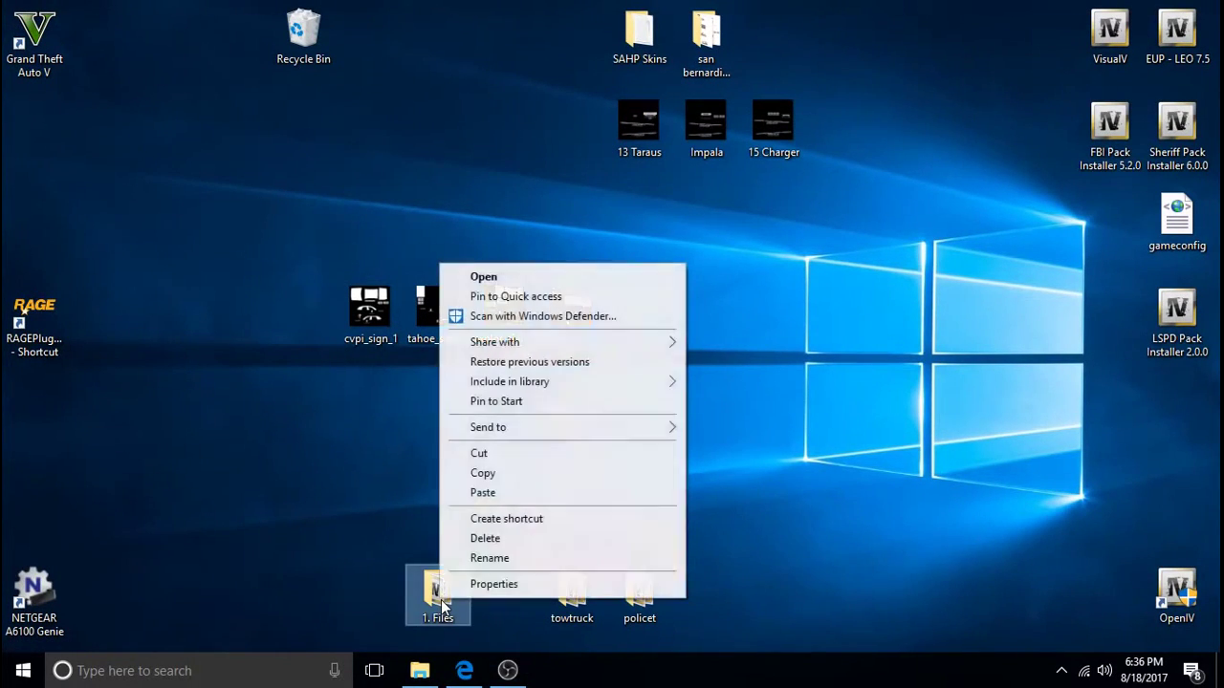
{"action": "left_click", "coordinate": [493, 559]}
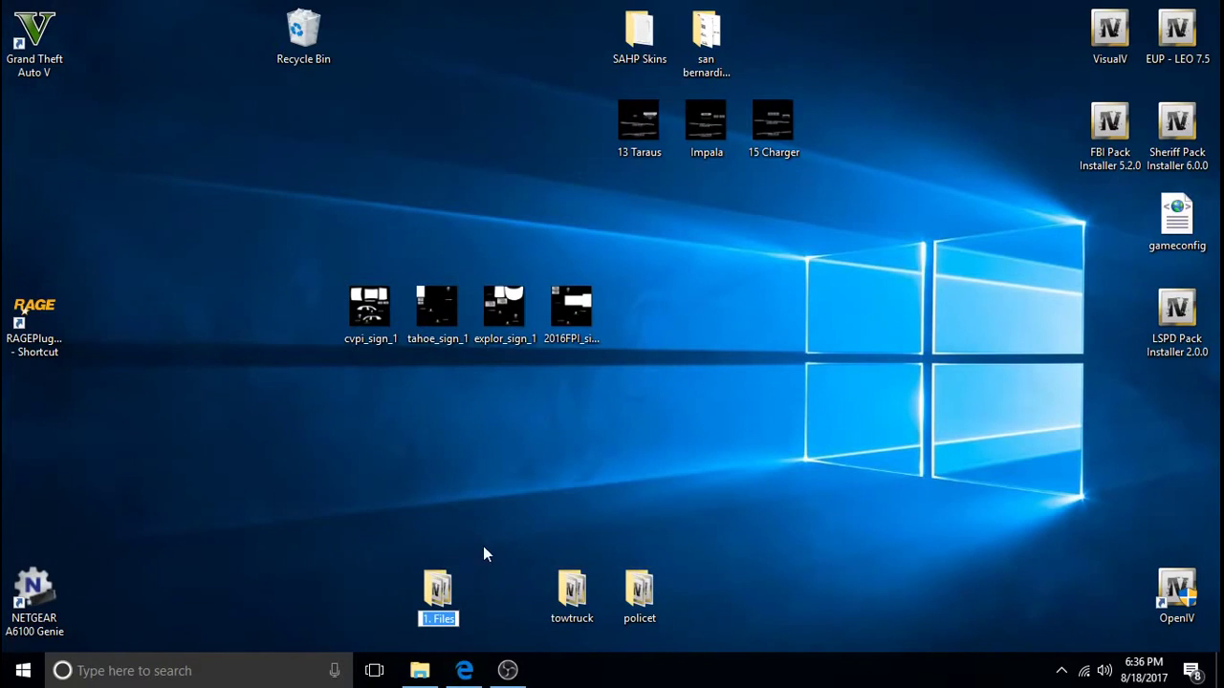
{"action": "type", "text": "POL"}
{"action": "key", "text": "BackSpace"}
{"action": "key", "text": "BackSpace"}
{"action": "key", "text": "BackSpace"}
{"action": "type", "text": "polmav"}
{"action": "key", "text": "Return"}
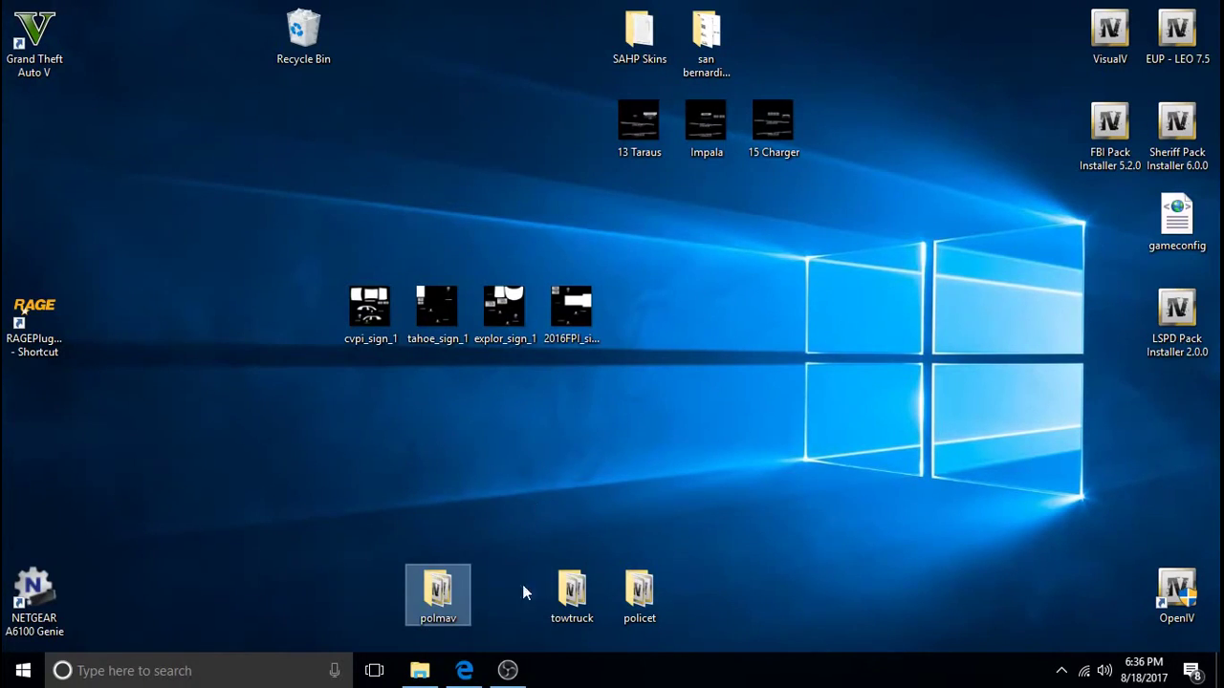
Open Police Bicycle (1) from Downloads, read INSTALLATION.txt, and inspect its Police Bicycle folder
{"action": "left_click", "coordinate": [420, 670]}
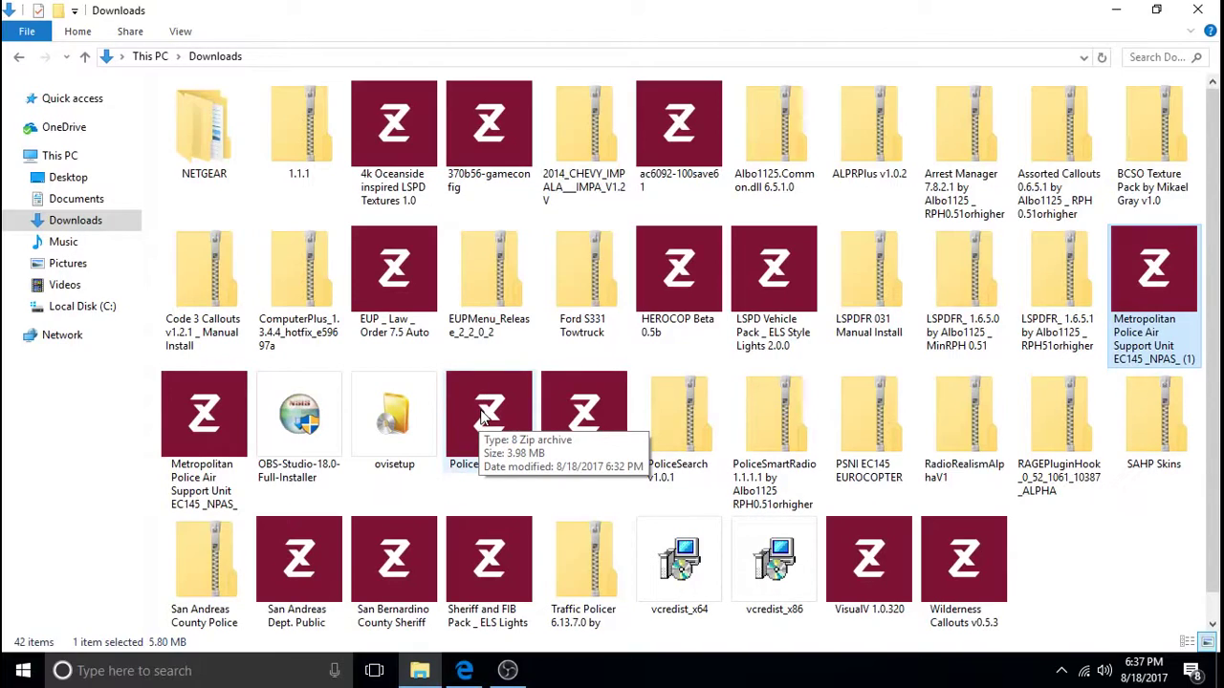
{"action": "double_click", "coordinate": [482, 418]}
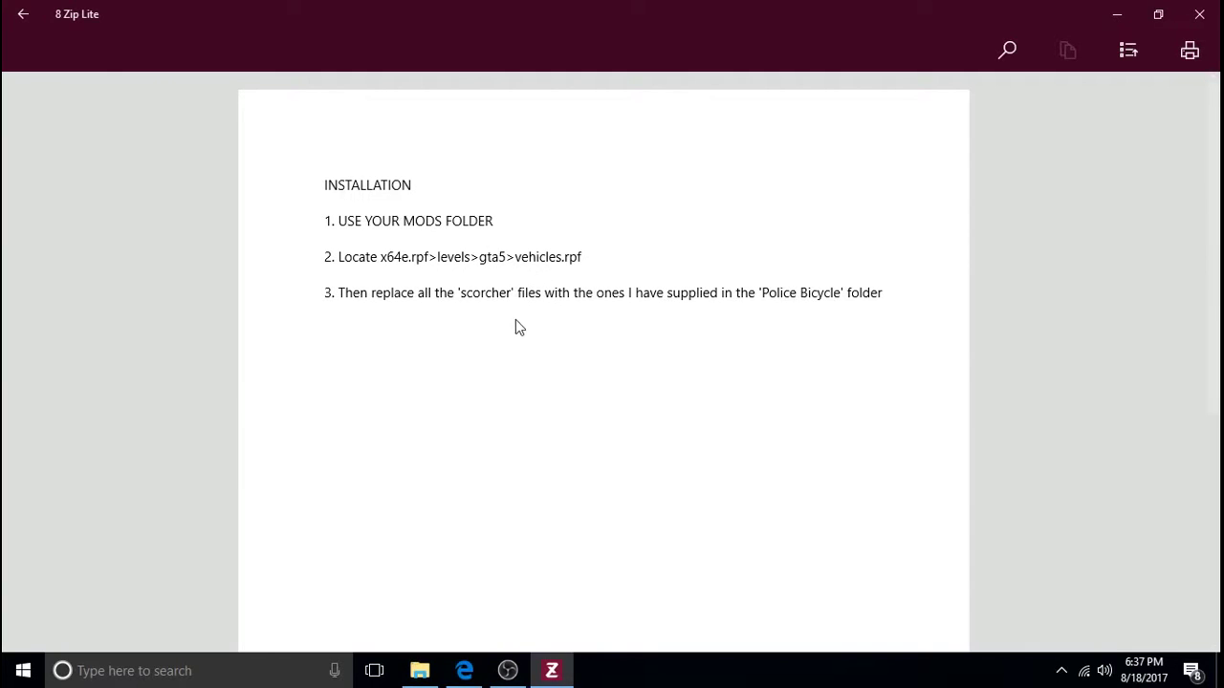
{"action": "left_click", "coordinate": [1199, 15]}
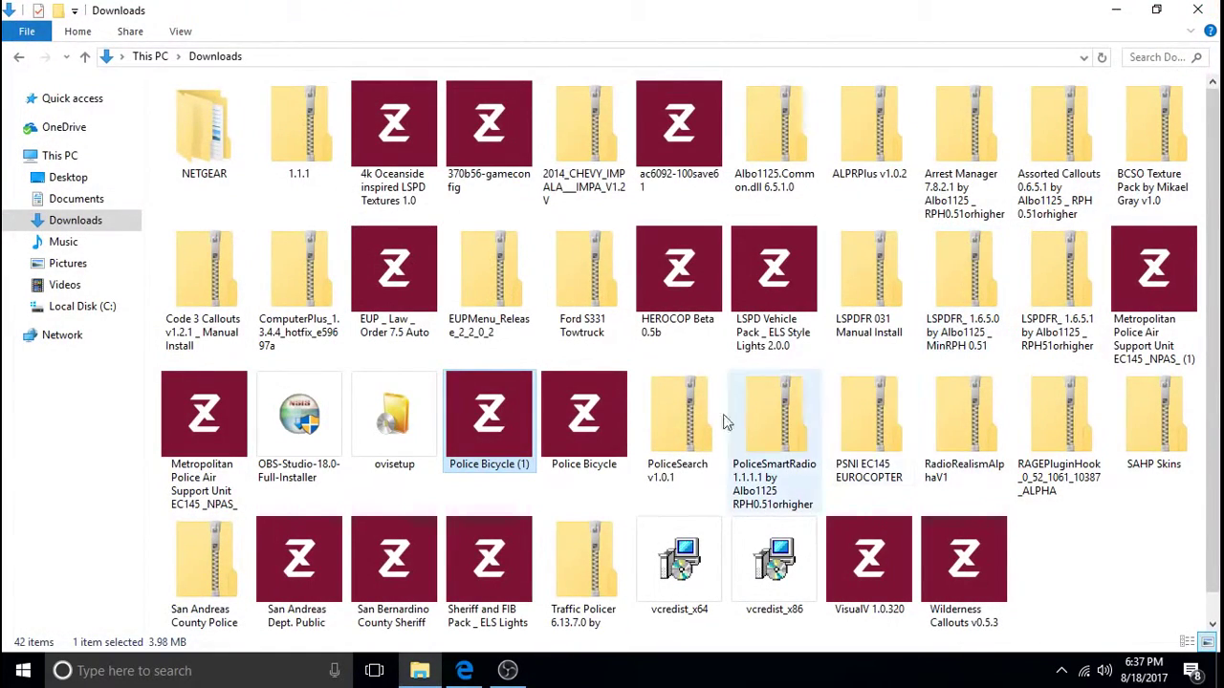
{"action": "double_click", "coordinate": [506, 424]}
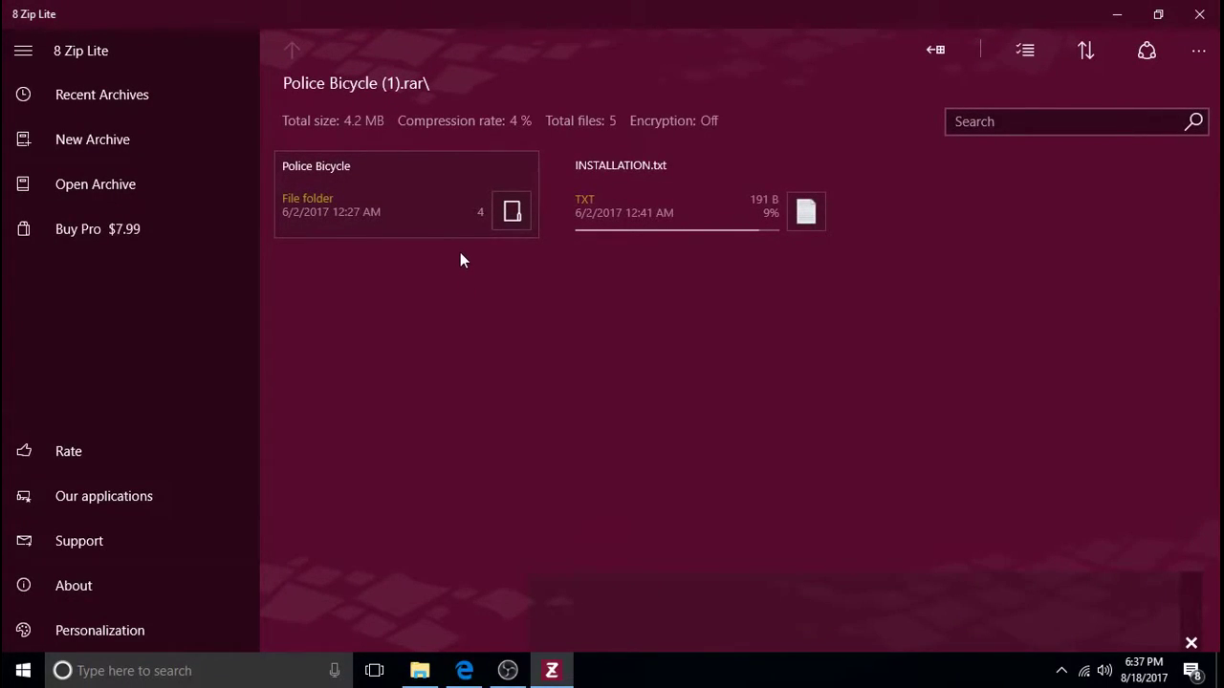
{"action": "left_click", "coordinate": [432, 197]}
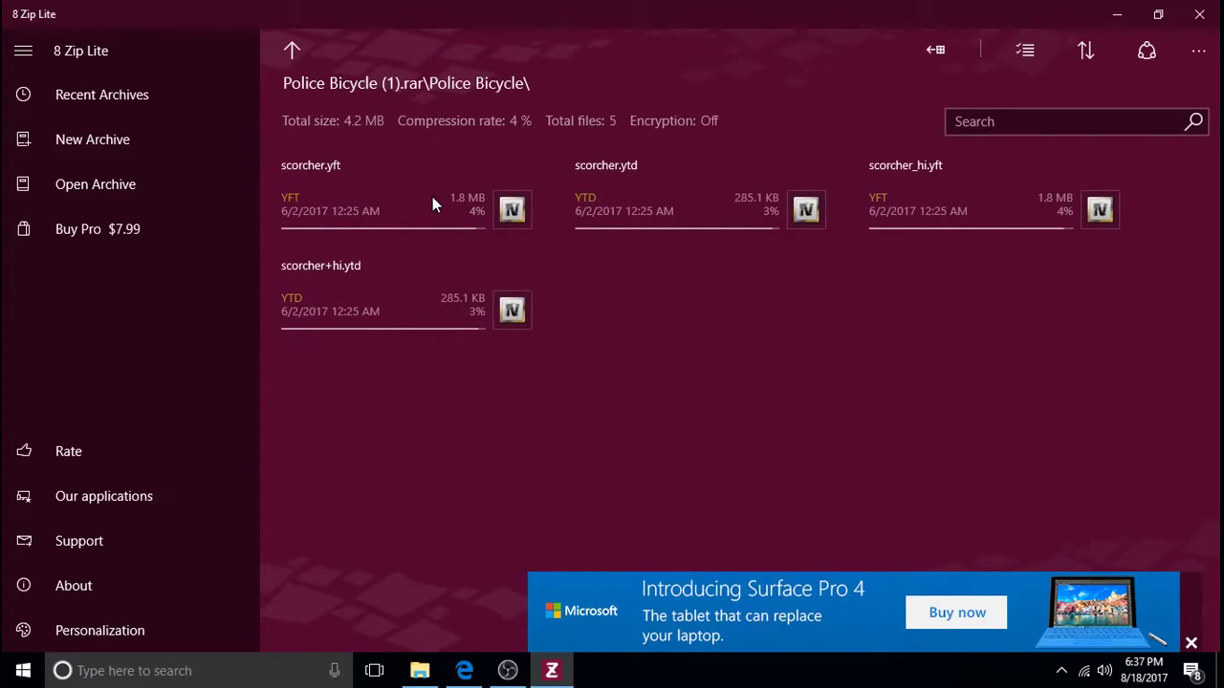
{"action": "left_click", "coordinate": [295, 53]}
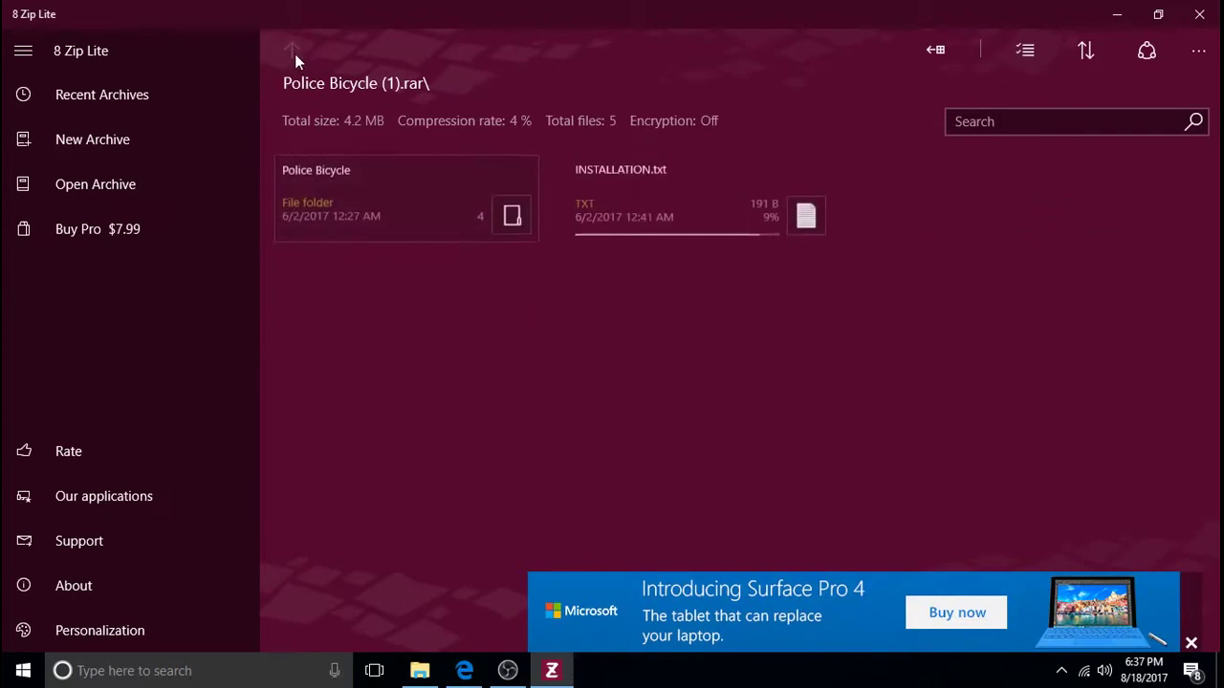
Extract the Police Bicycle folder to the Desktop, then close 8 Zip Lite and Downloads
{"action": "right_click", "coordinate": [376, 192]}
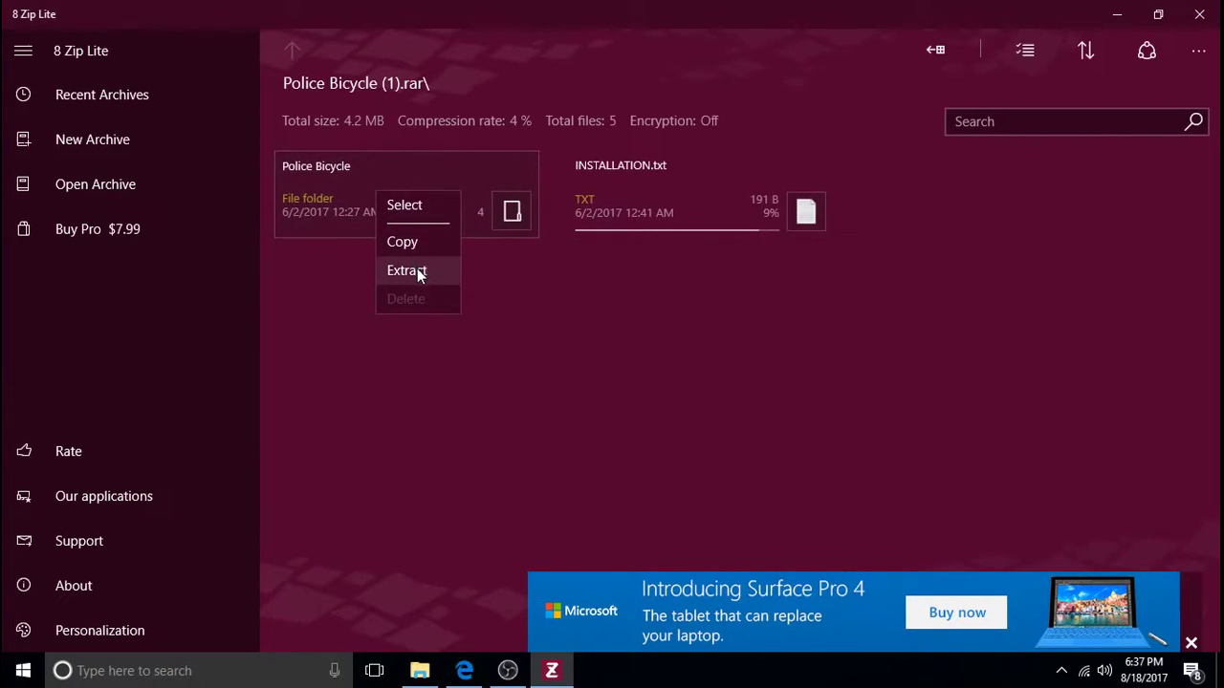
{"action": "left_click", "coordinate": [416, 270]}
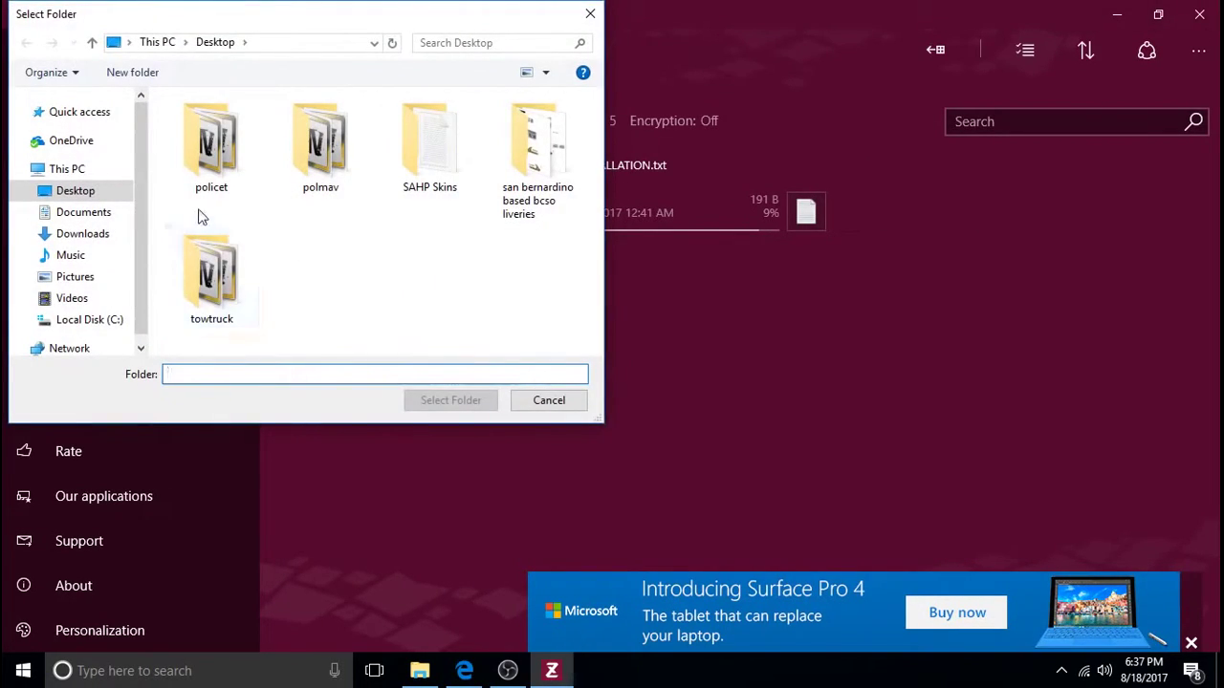
{"action": "left_click", "coordinate": [91, 194]}
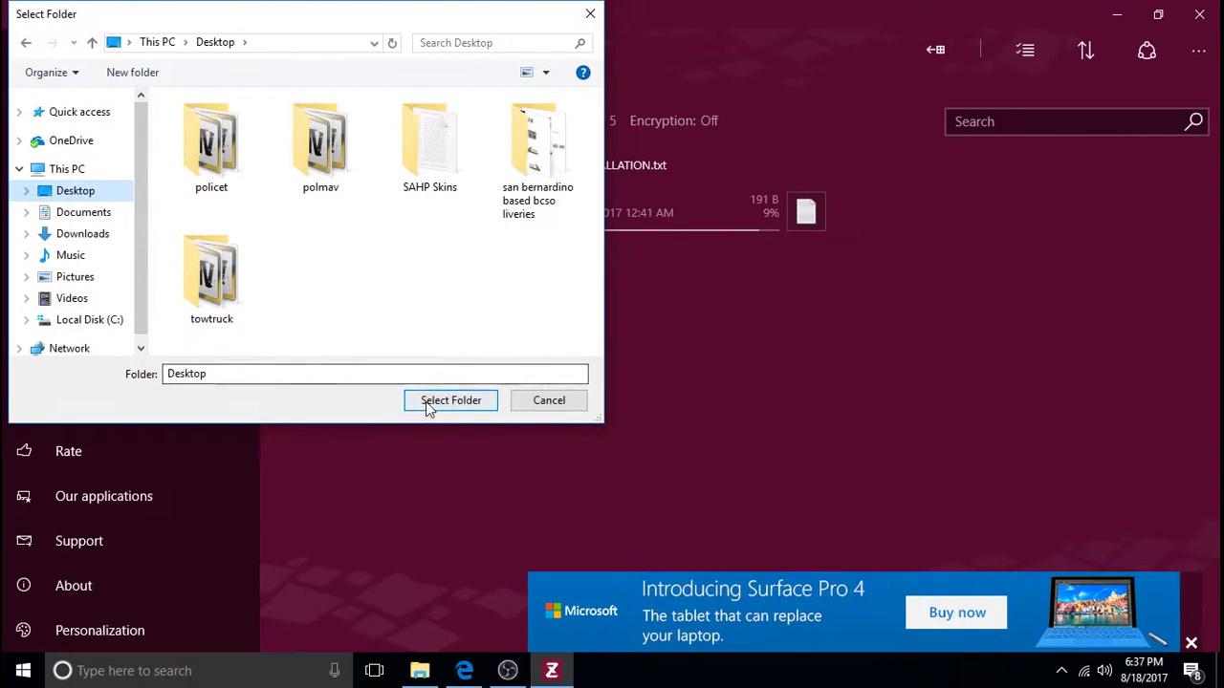
{"action": "left_click", "coordinate": [423, 399]}
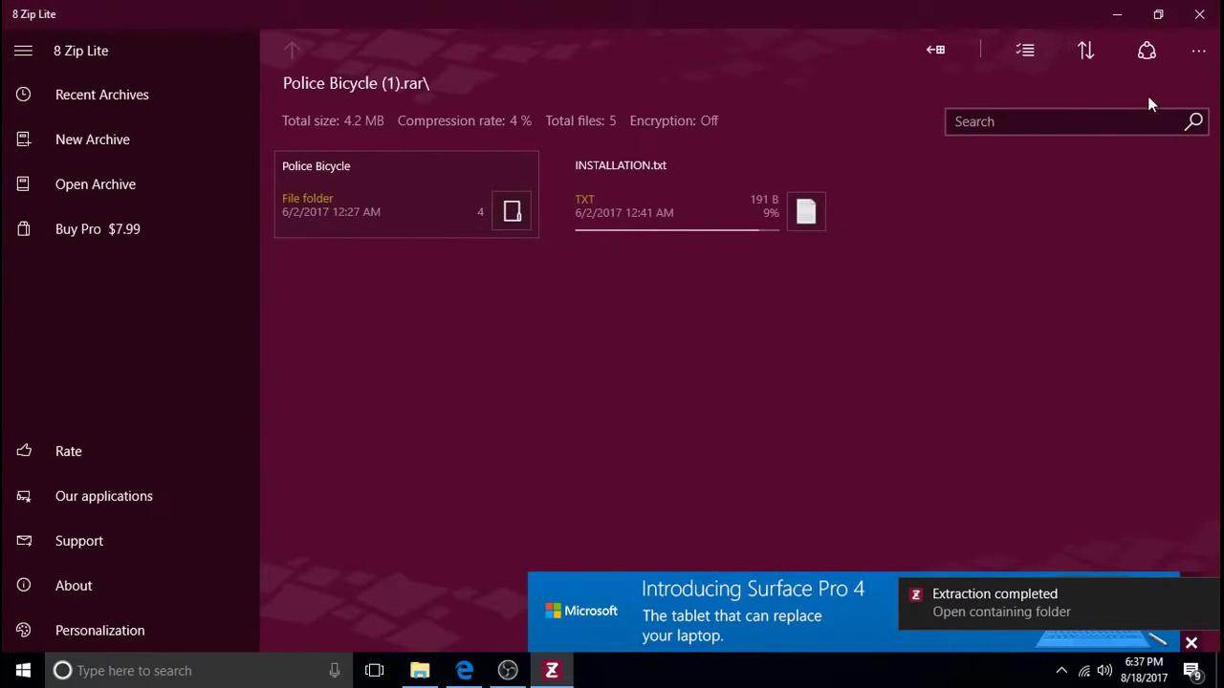
{"action": "left_click", "coordinate": [1202, 17]}
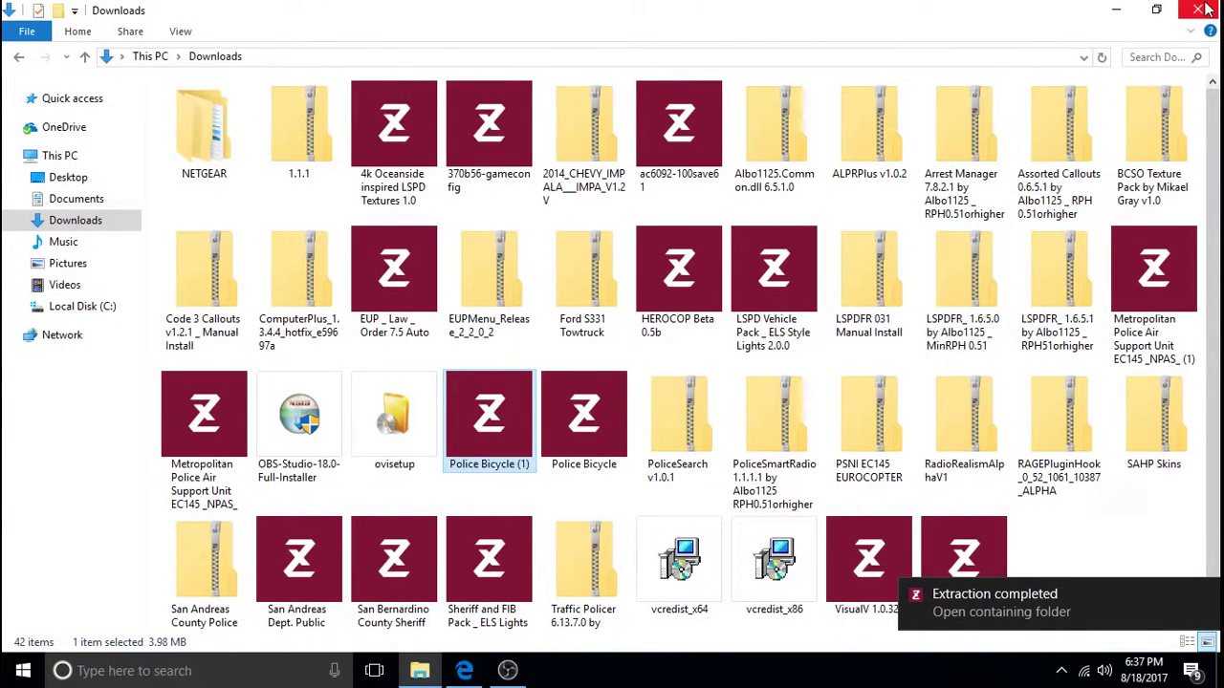
{"action": "left_click", "coordinate": [1202, 10]}
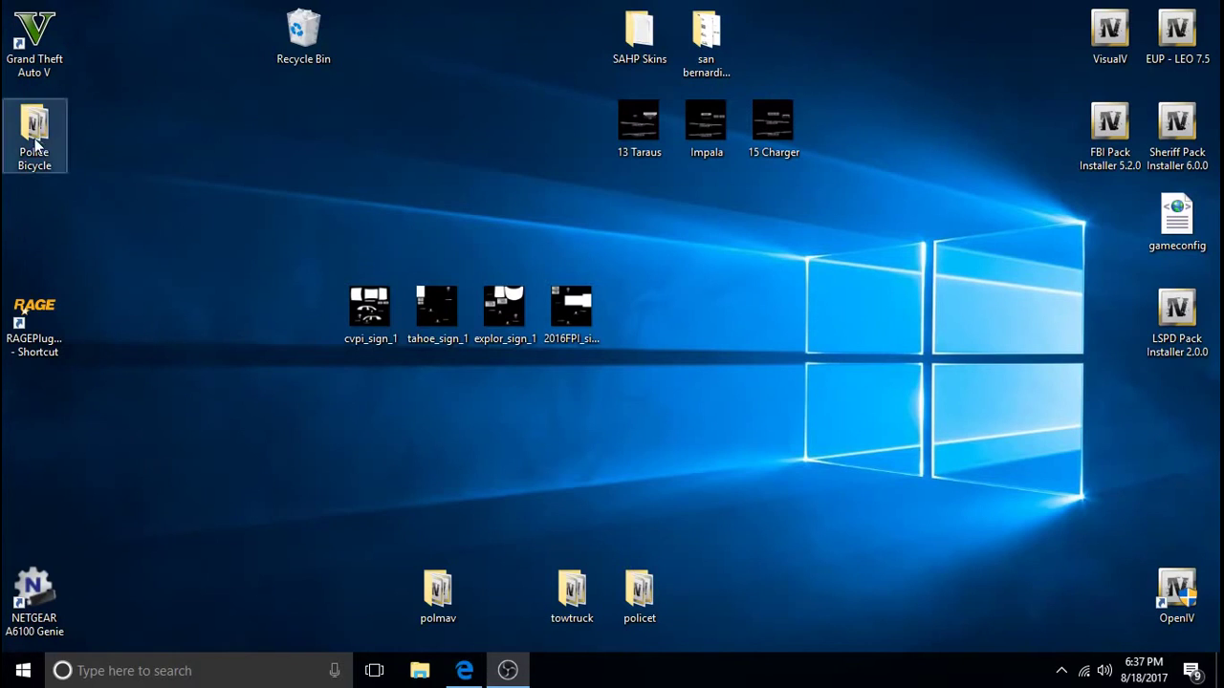
Place the Police Bicycle folder beside polmav, open it, and unblock the scorcher model file
{"action": "left_click_drag", "start_coordinate": [37, 134], "coordinate": [537, 547]}
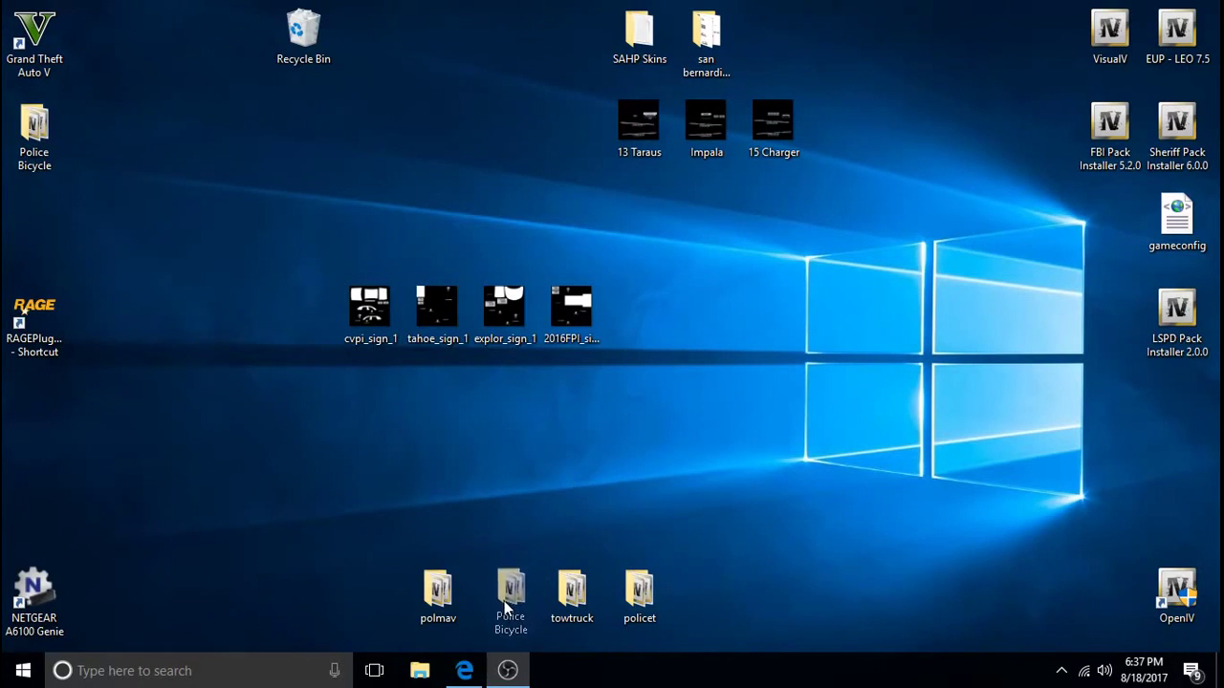
{"action": "left_click_drag", "start_coordinate": [506, 609], "coordinate": [505, 602]}
{"action": "double_click", "coordinate": [505, 601]}
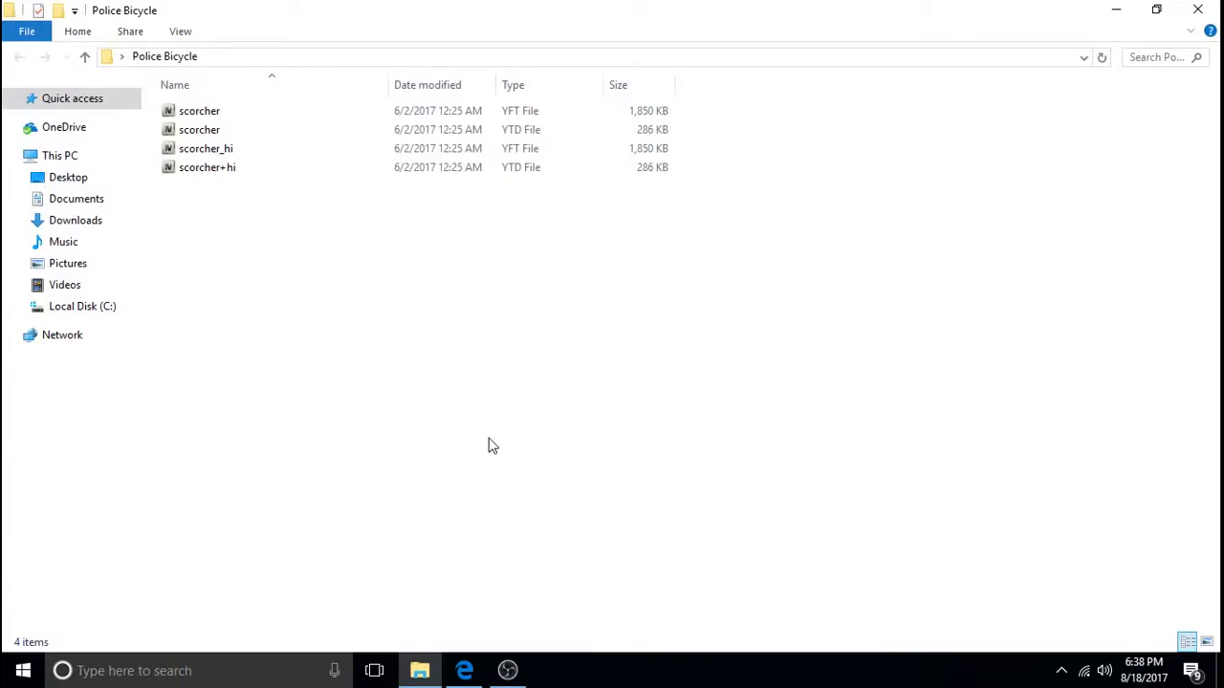
{"action": "left_click", "coordinate": [227, 113]}
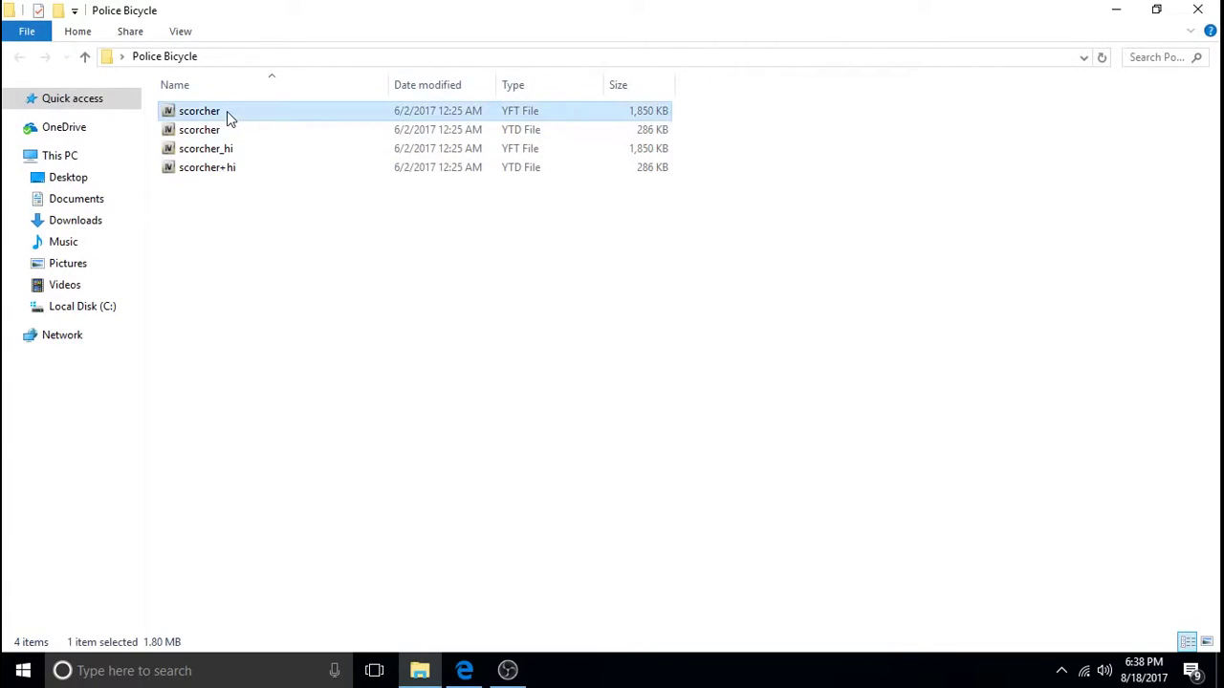
{"action": "right_click", "coordinate": [227, 112]}
{"action": "left_click", "coordinate": [318, 372]}
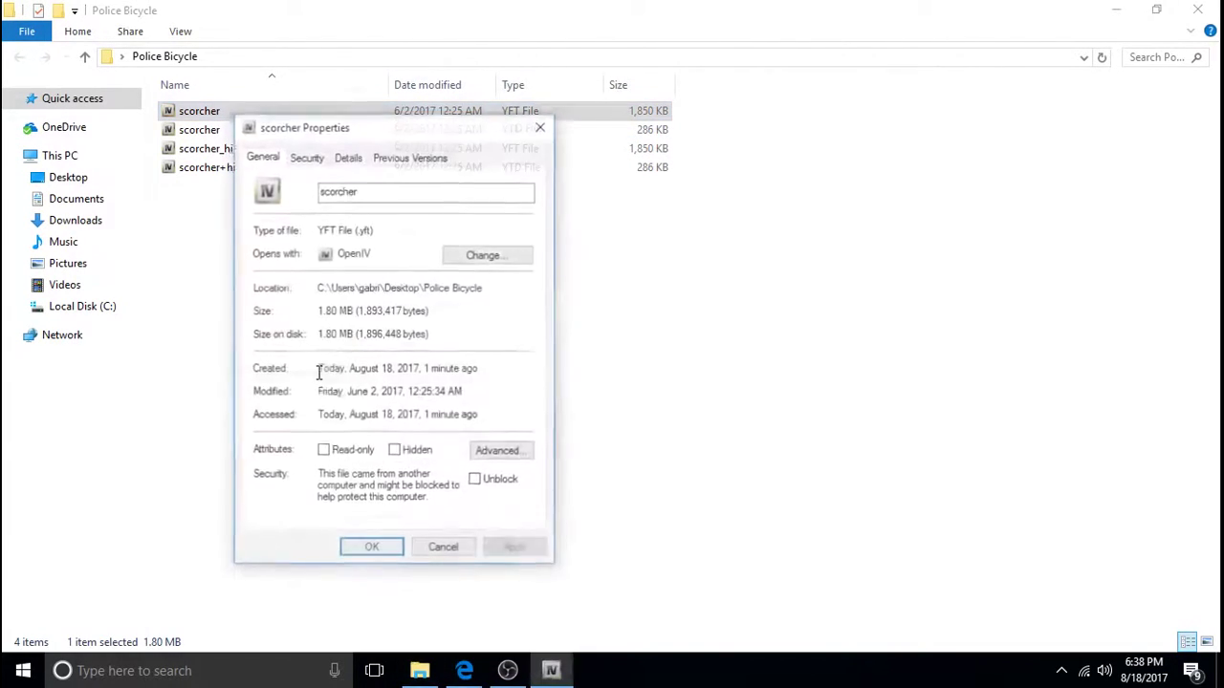
{"action": "left_click", "coordinate": [476, 482]}
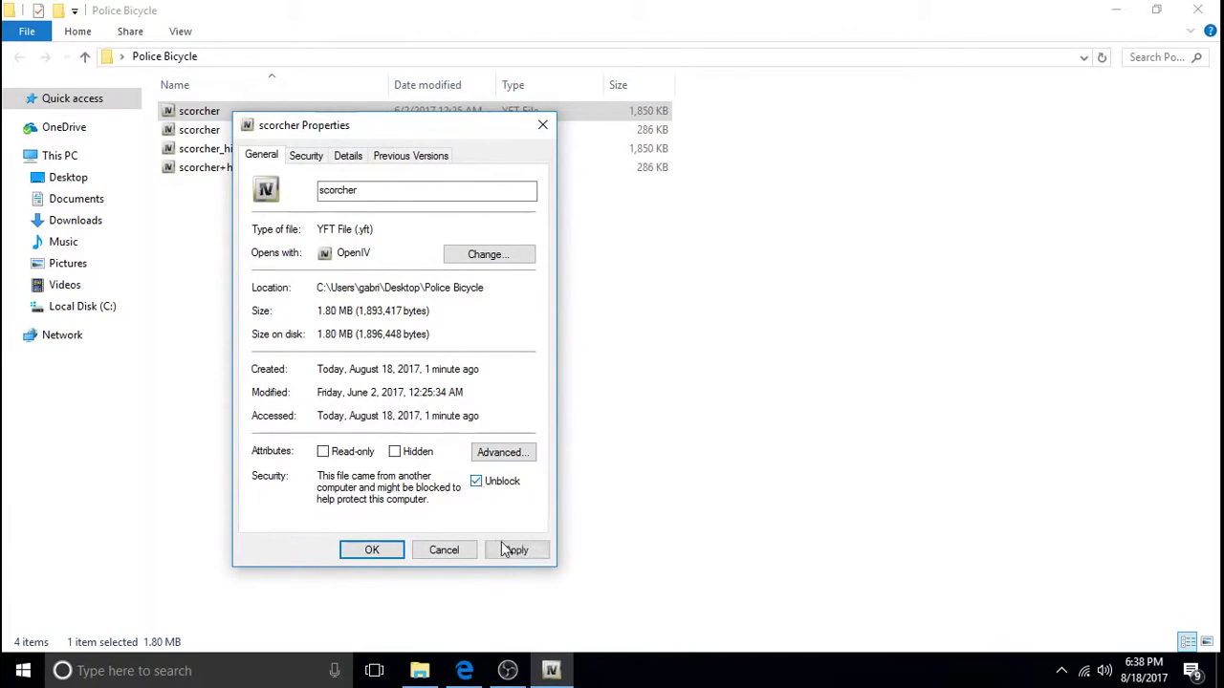
{"action": "left_click", "coordinate": [514, 551]}
{"action": "left_click", "coordinate": [377, 550]}
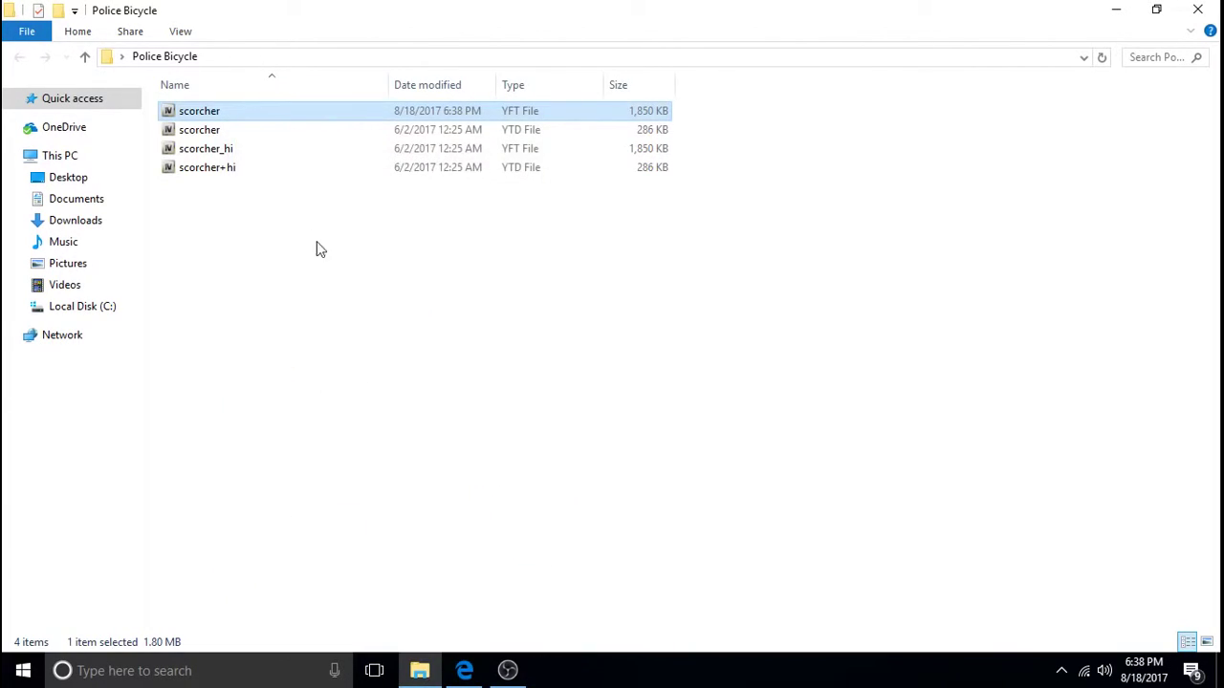
Unblock the scorcher texture file in its Properties
{"action": "left_click", "coordinate": [281, 133]}
{"action": "right_click", "coordinate": [281, 133]}
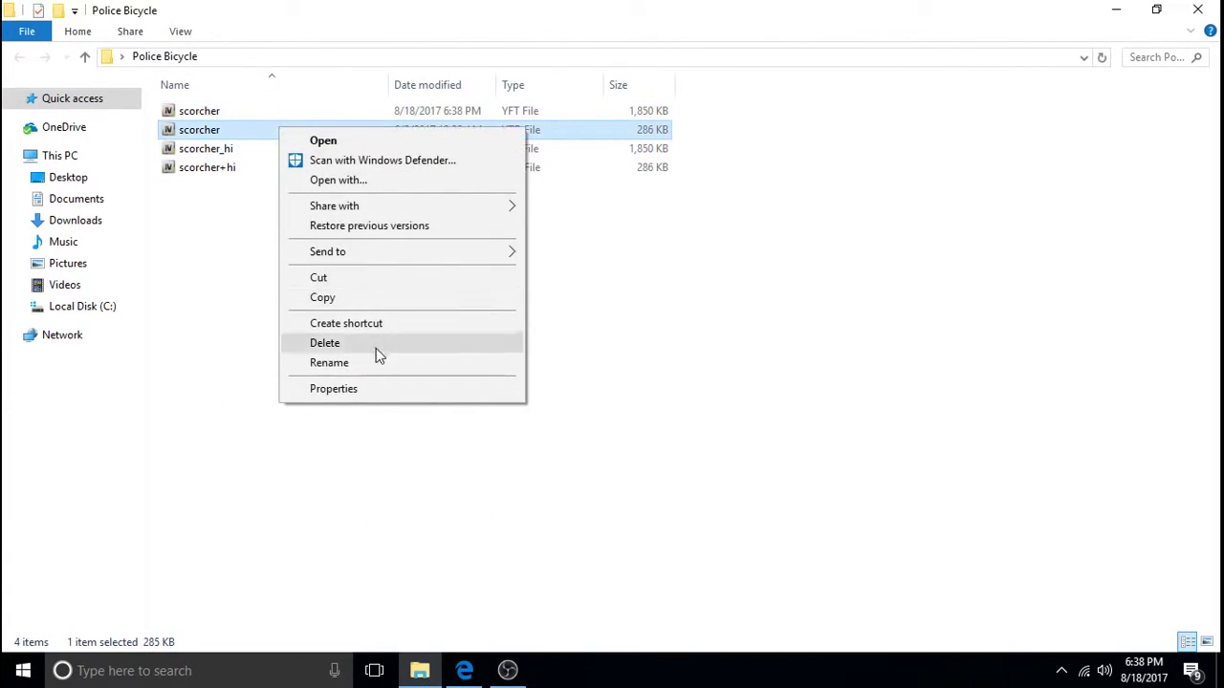
{"action": "left_click", "coordinate": [372, 388]}
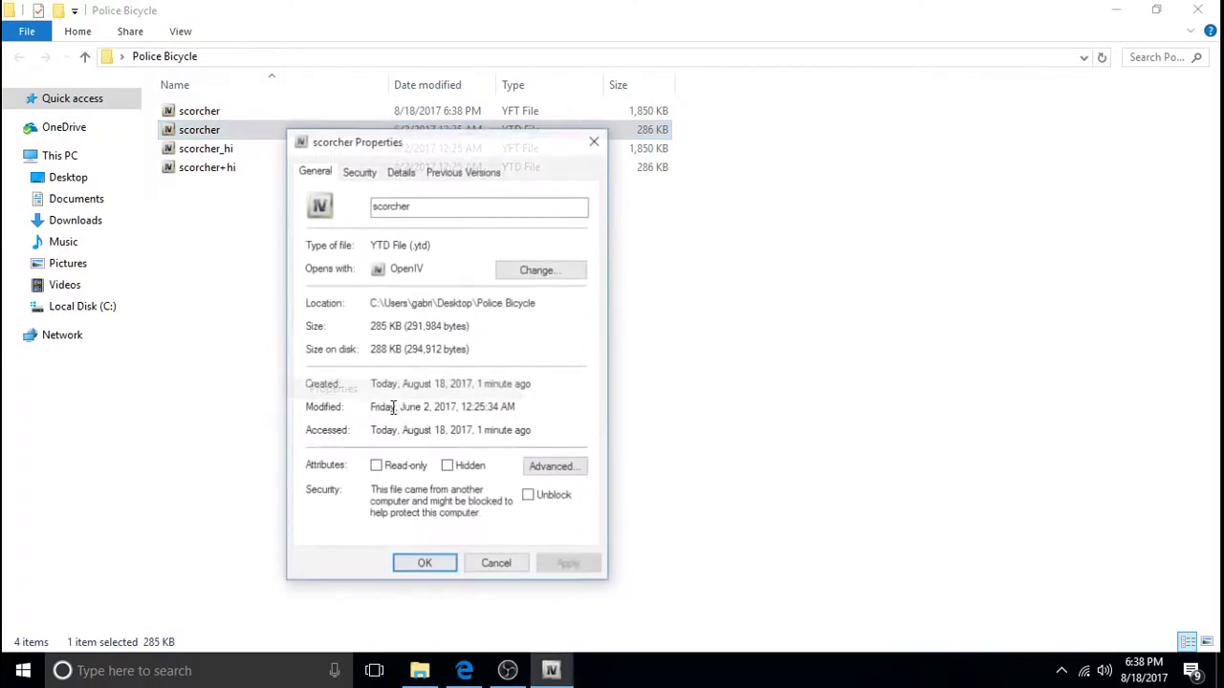
{"action": "left_click", "coordinate": [531, 501]}
{"action": "left_click", "coordinate": [570, 566]}
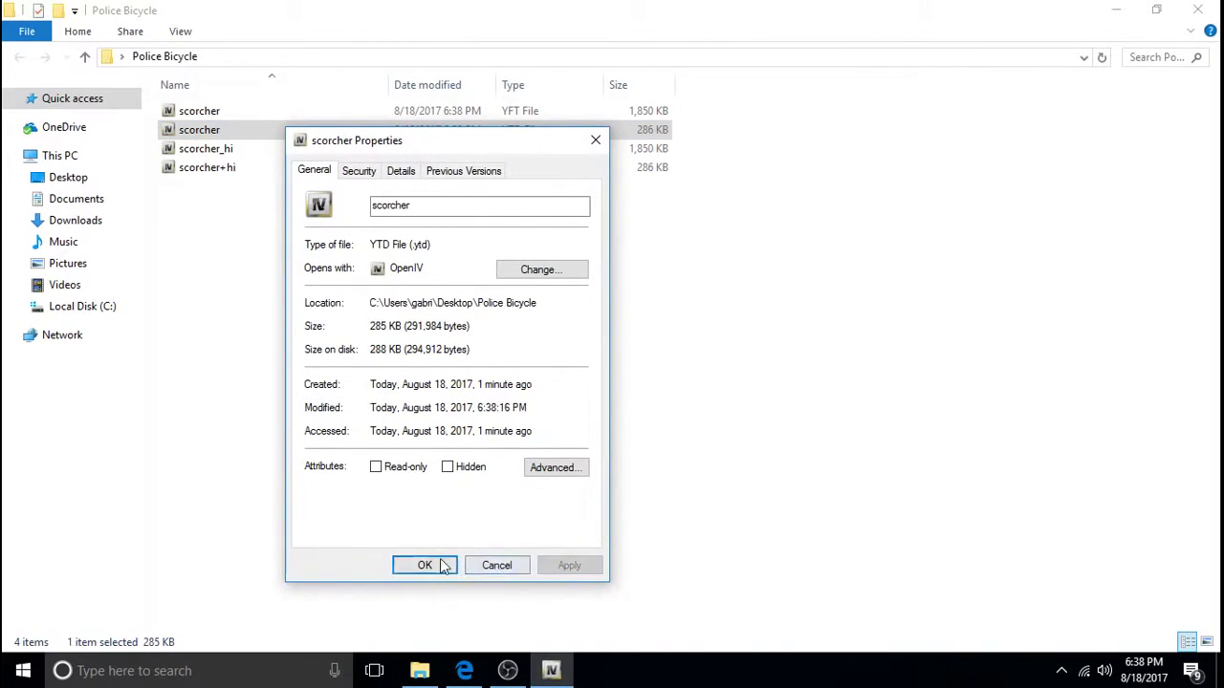
{"action": "left_click", "coordinate": [427, 566]}
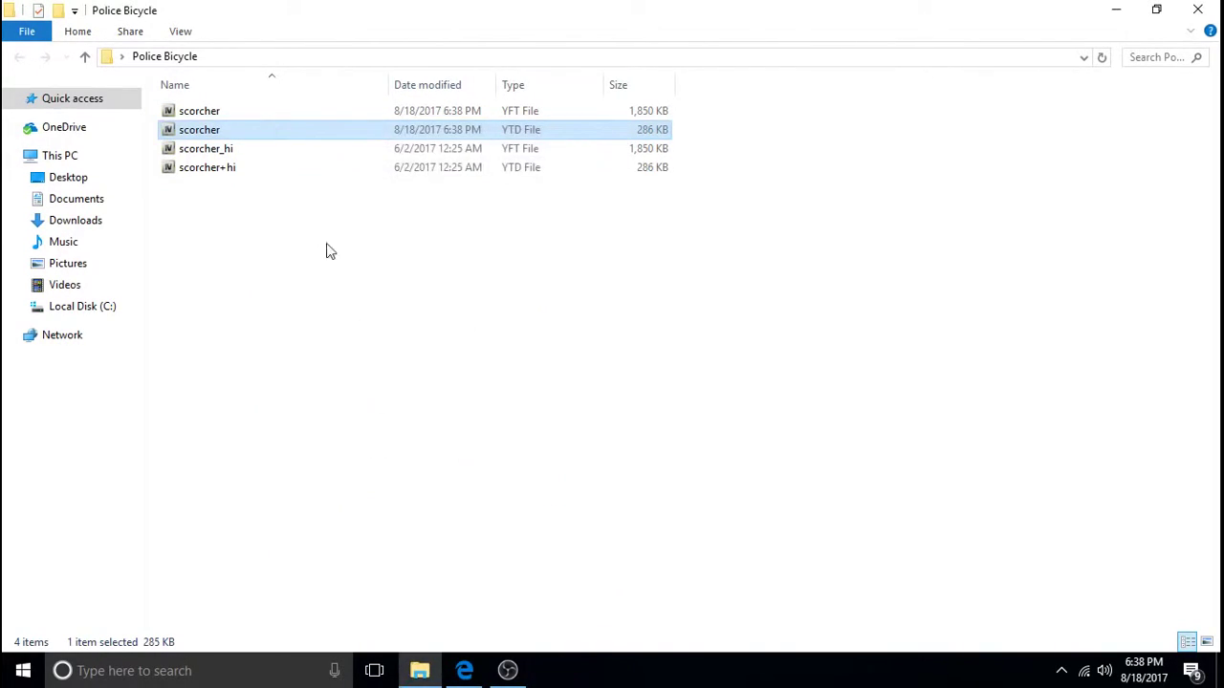
Unblock the scorcher_hi file in its Properties
{"action": "left_click", "coordinate": [293, 150]}
{"action": "right_click", "coordinate": [293, 150]}
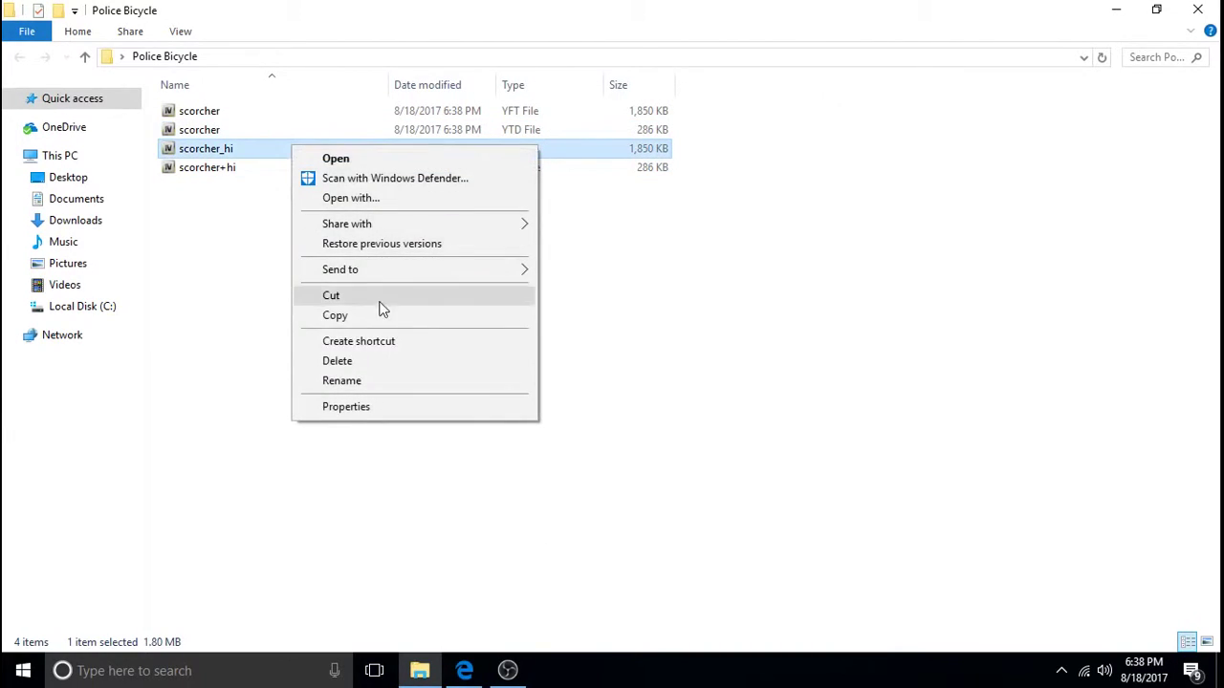
{"action": "left_click", "coordinate": [383, 411]}
{"action": "left_click", "coordinate": [542, 518]}
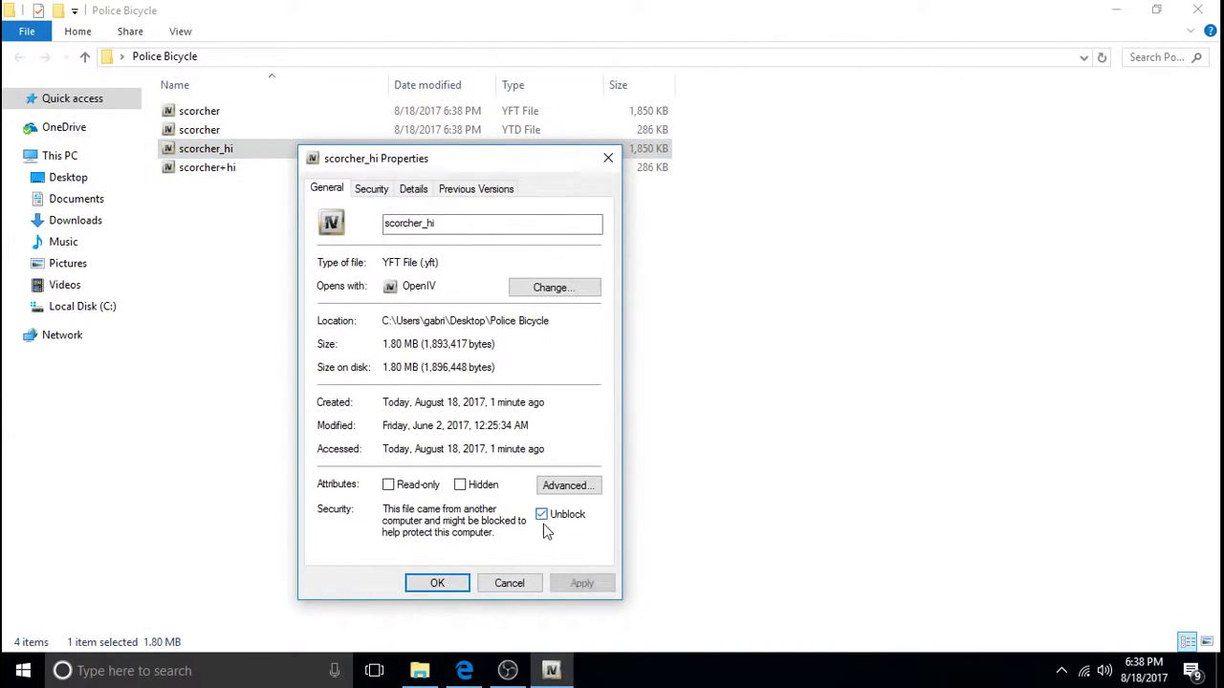
{"action": "left_click", "coordinate": [581, 585]}
{"action": "left_click", "coordinate": [430, 582]}
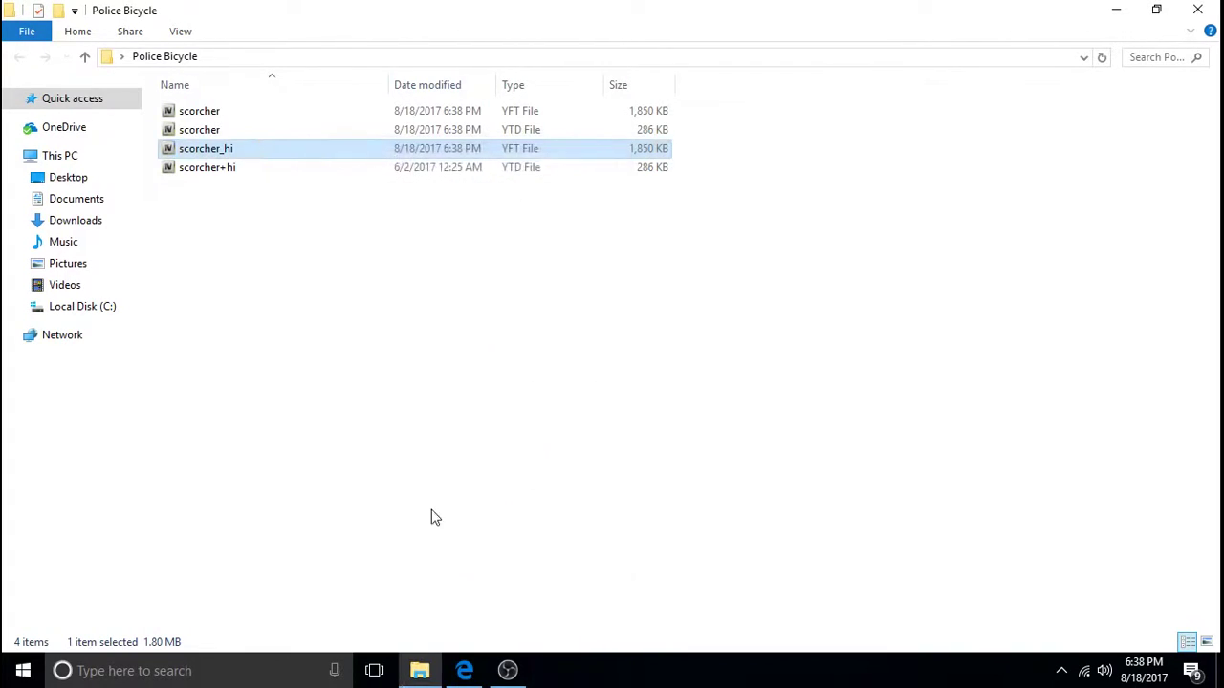
Unblock the scorcher+hi file, then close the Police Bicycle folder window
{"action": "left_click", "coordinate": [292, 169]}
{"action": "right_click", "coordinate": [293, 169]}
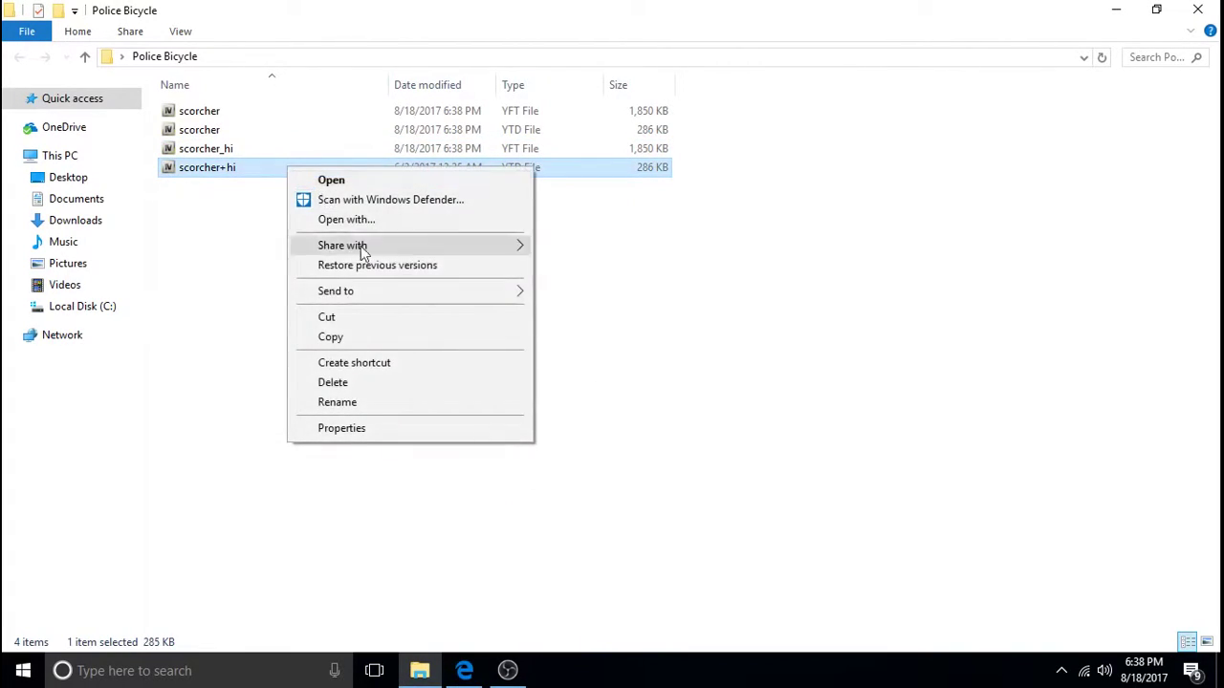
{"action": "left_click", "coordinate": [395, 431]}
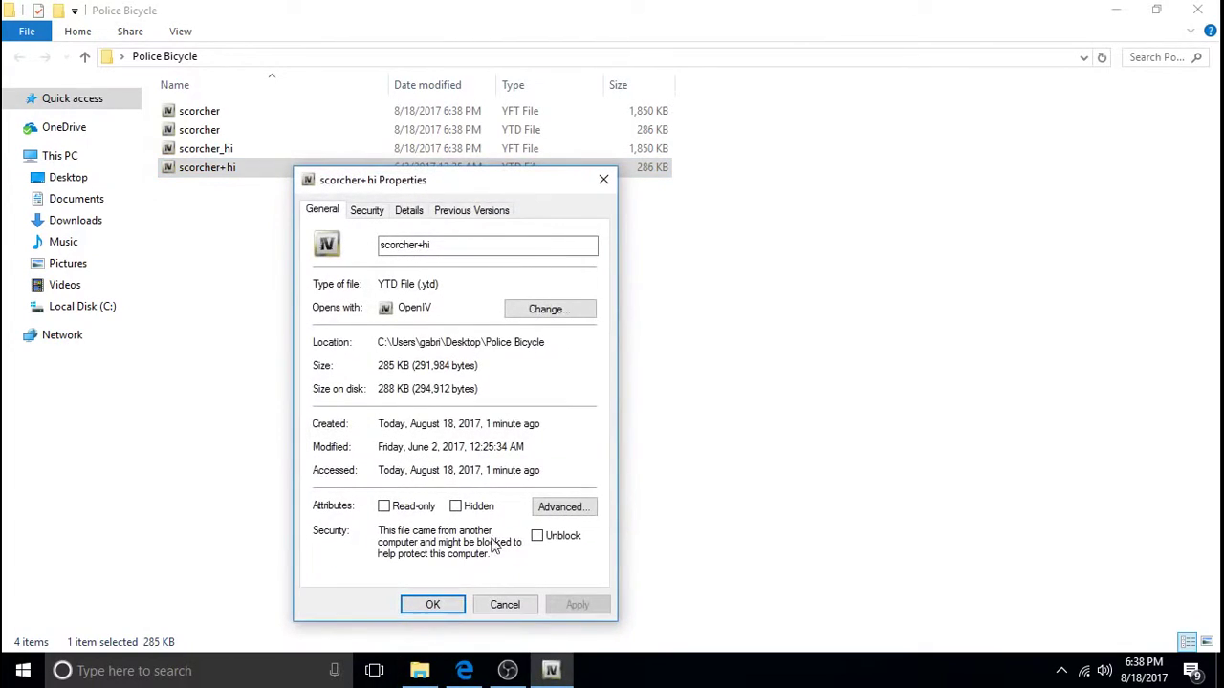
{"action": "left_click", "coordinate": [537, 538]}
{"action": "left_click", "coordinate": [578, 606]}
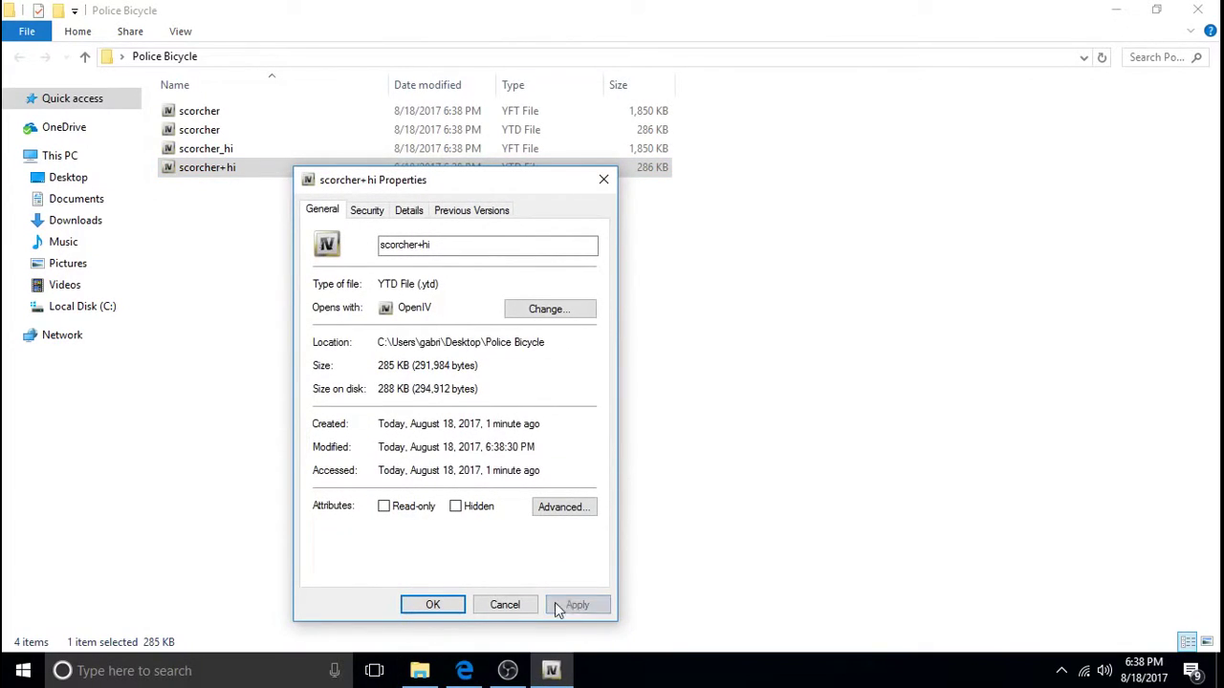
{"action": "left_click", "coordinate": [432, 604]}
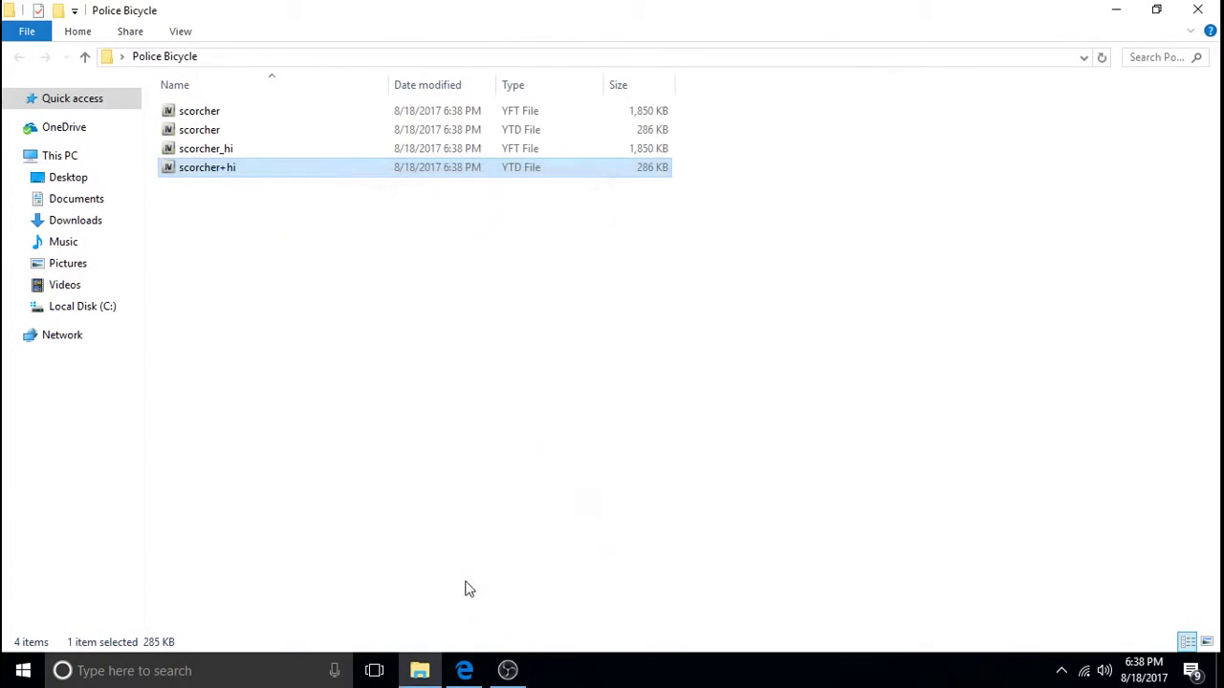
{"action": "left_click", "coordinate": [1200, 10]}
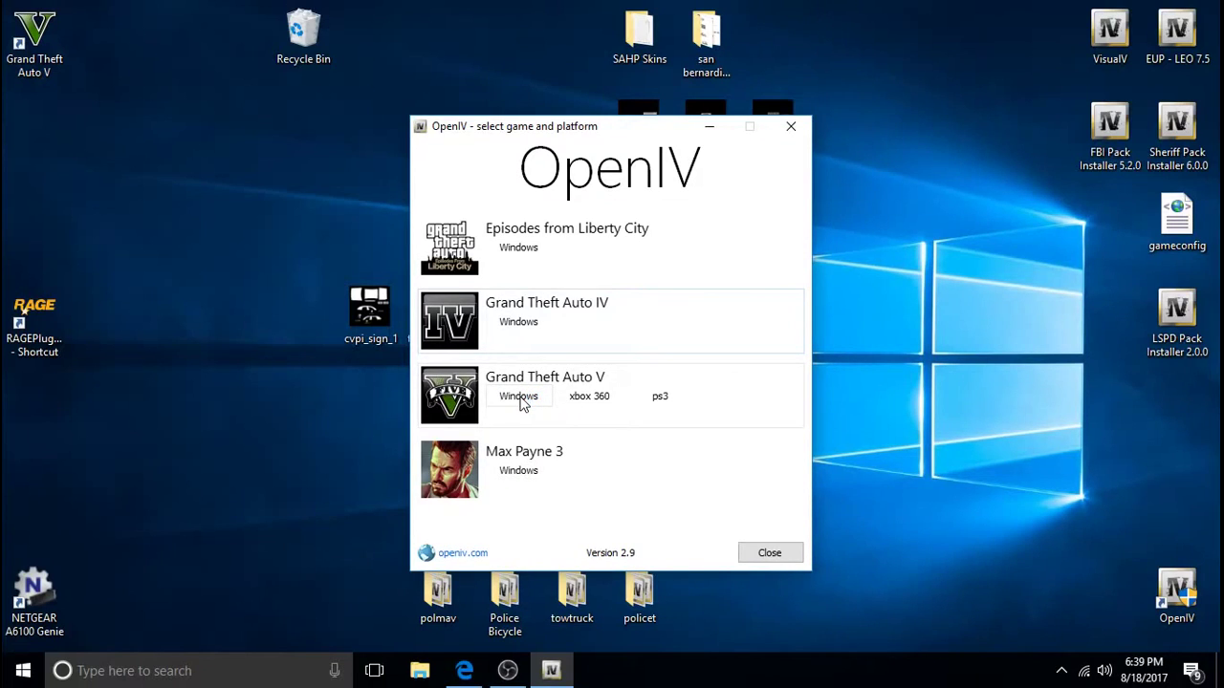
Open GTA V for Windows in OpenIV and turn on Edit mode from the File menu
{"action": "left_click", "coordinate": [521, 397]}
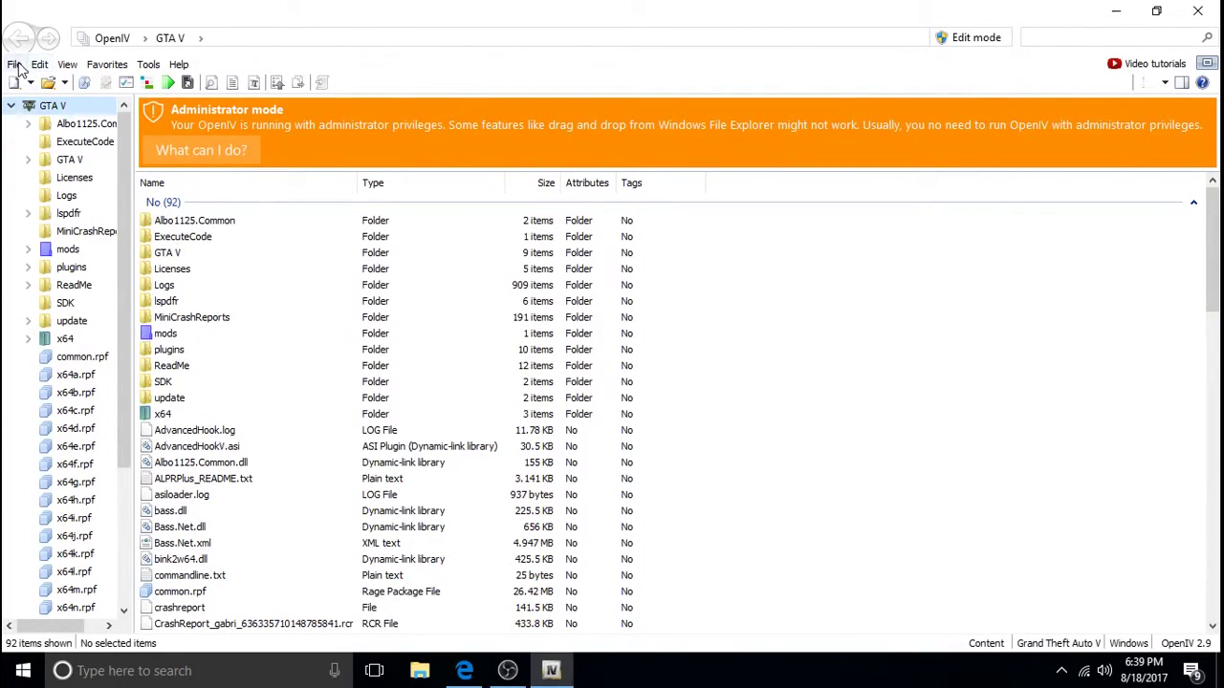
{"action": "left_click", "coordinate": [16, 66]}
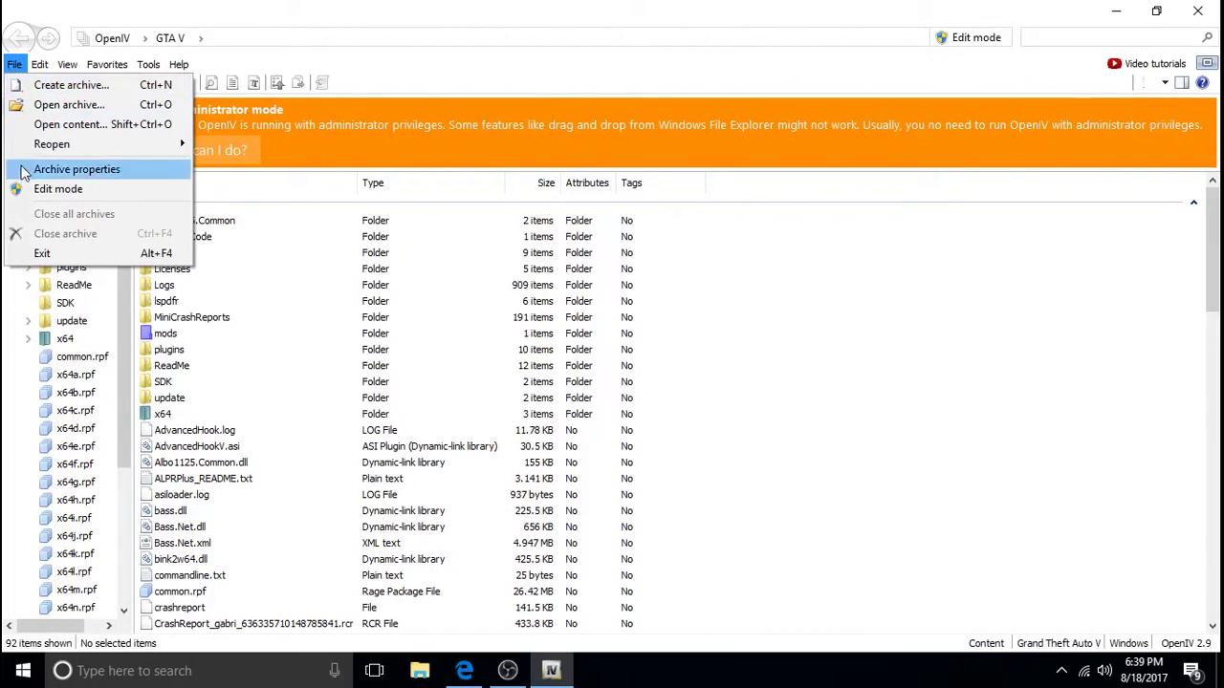
{"action": "left_click", "coordinate": [58, 190]}
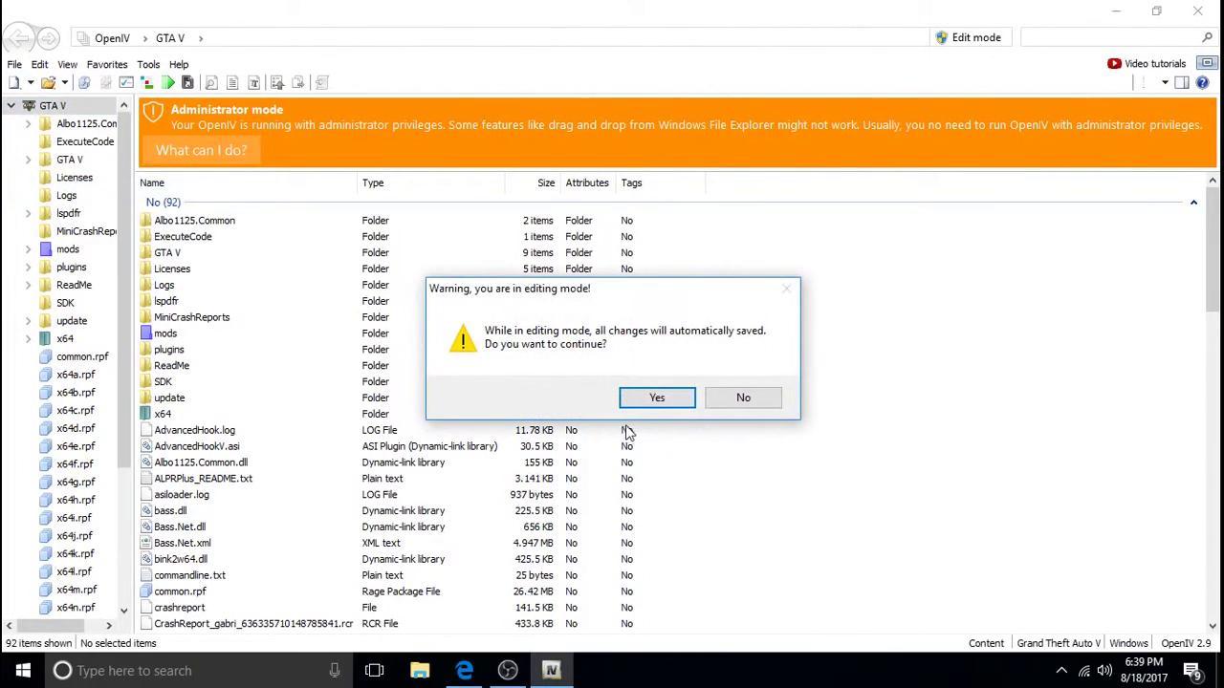
Turn on edit mode and browse into mods\update\x64\dlcpacks
{"action": "left_click", "coordinate": [657, 398]}
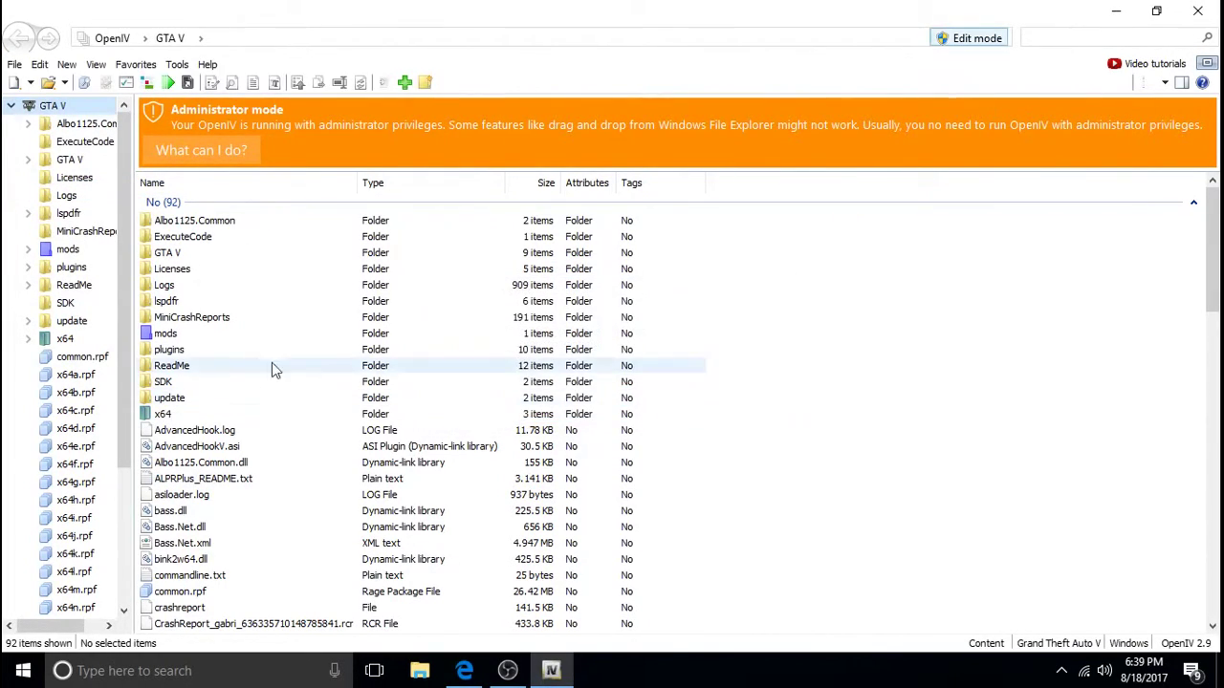
{"action": "double_click", "coordinate": [198, 333]}
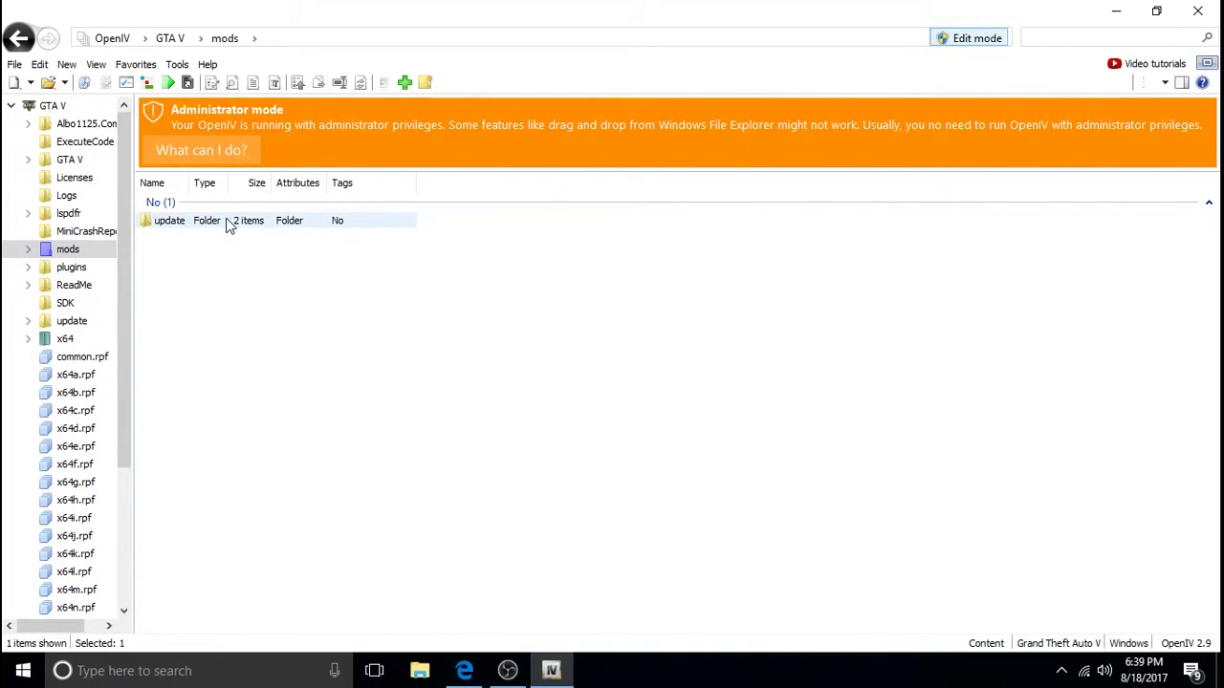
{"action": "double_click", "coordinate": [232, 221]}
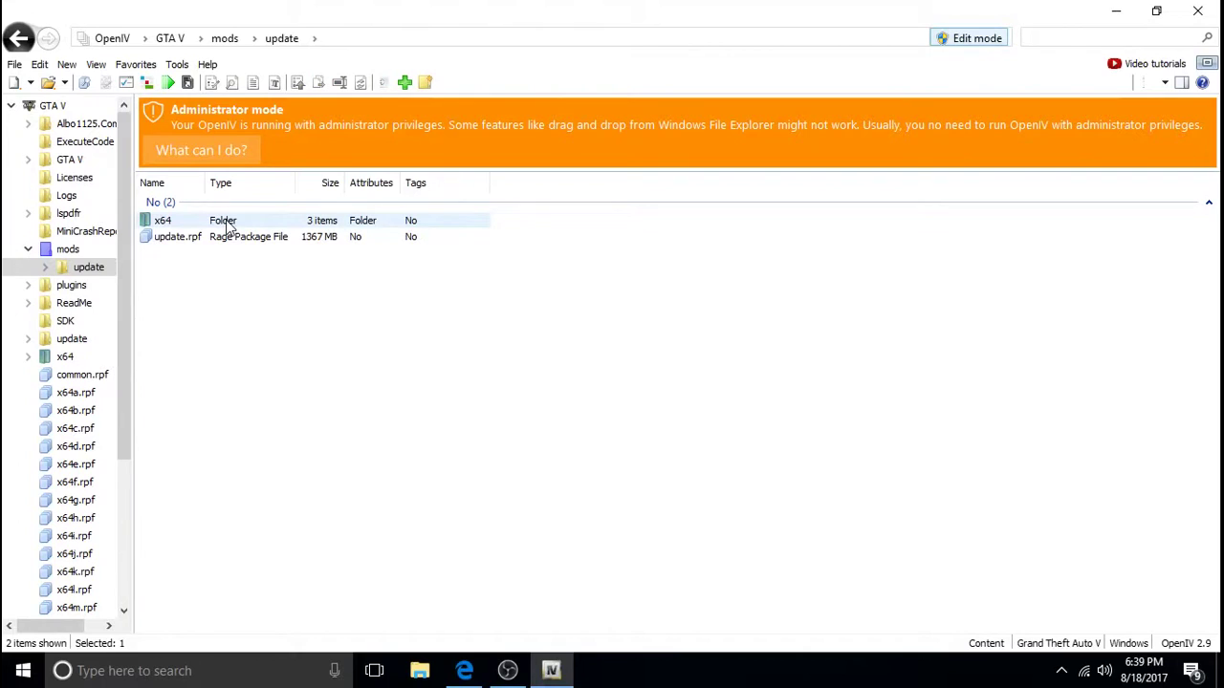
{"action": "double_click", "coordinate": [229, 222]}
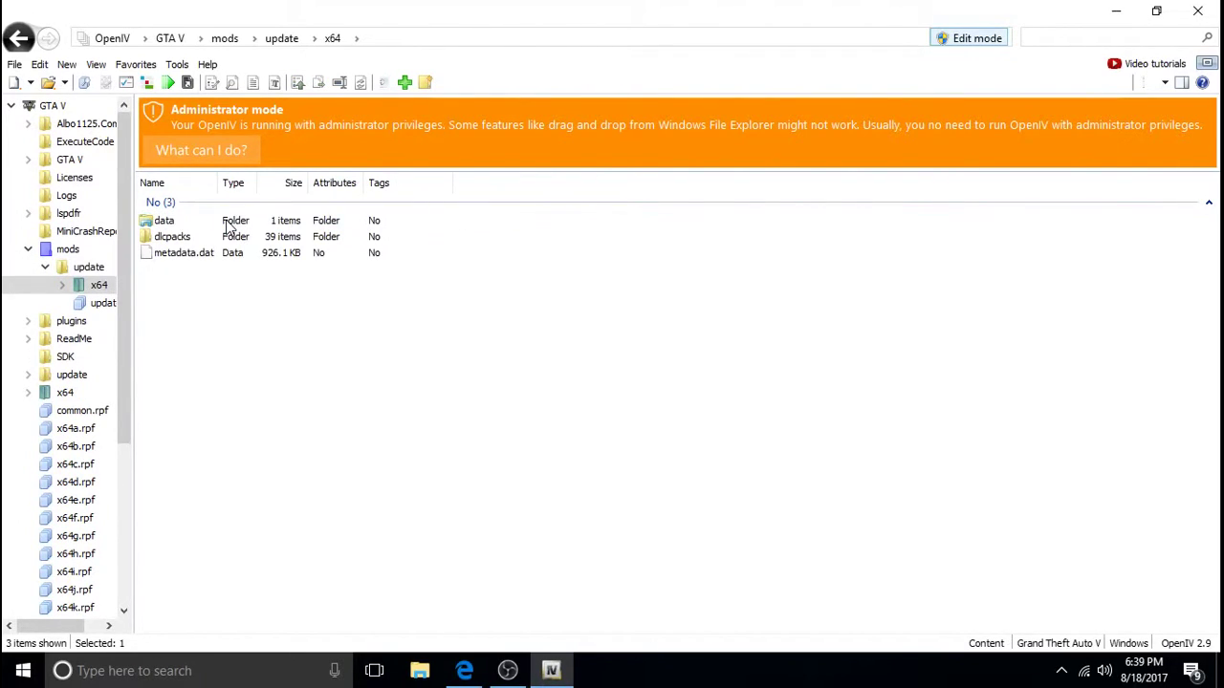
{"action": "double_click", "coordinate": [219, 237]}
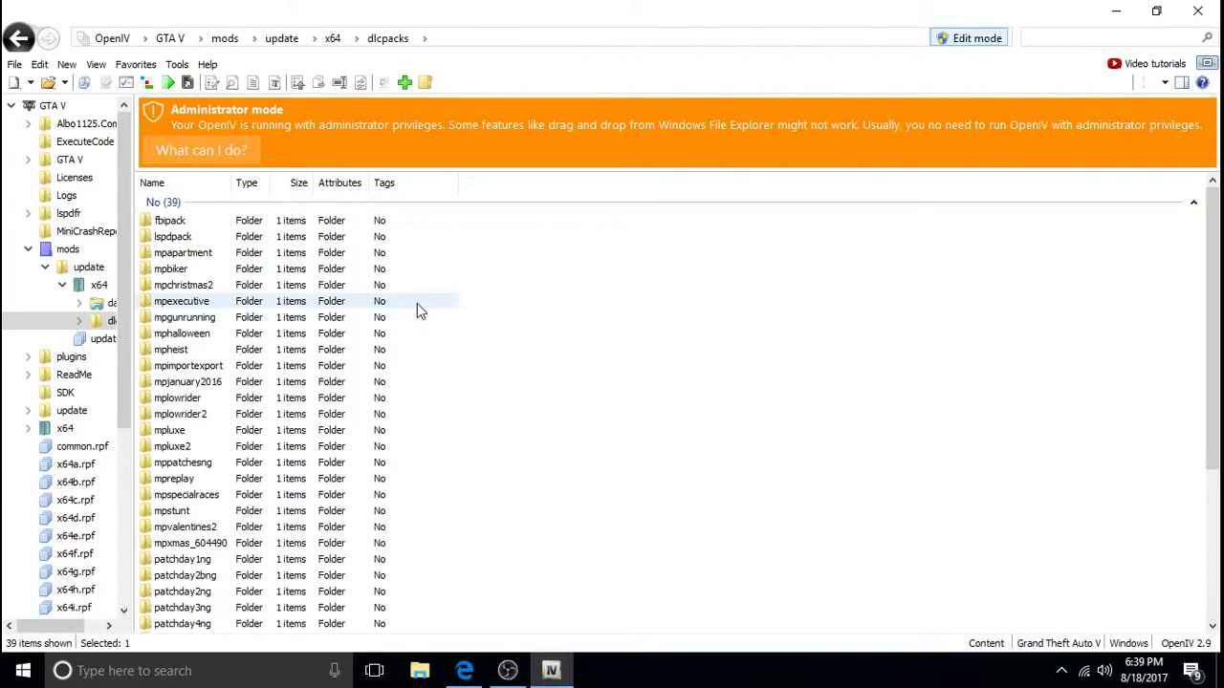
Go through patchday3ng\dlc.rpf\x64\levels\gta5 and open vehicles.rpf
{"action": "scroll", "coordinate": [262, 354], "scroll_direction": "down", "scroll_amount": 2}
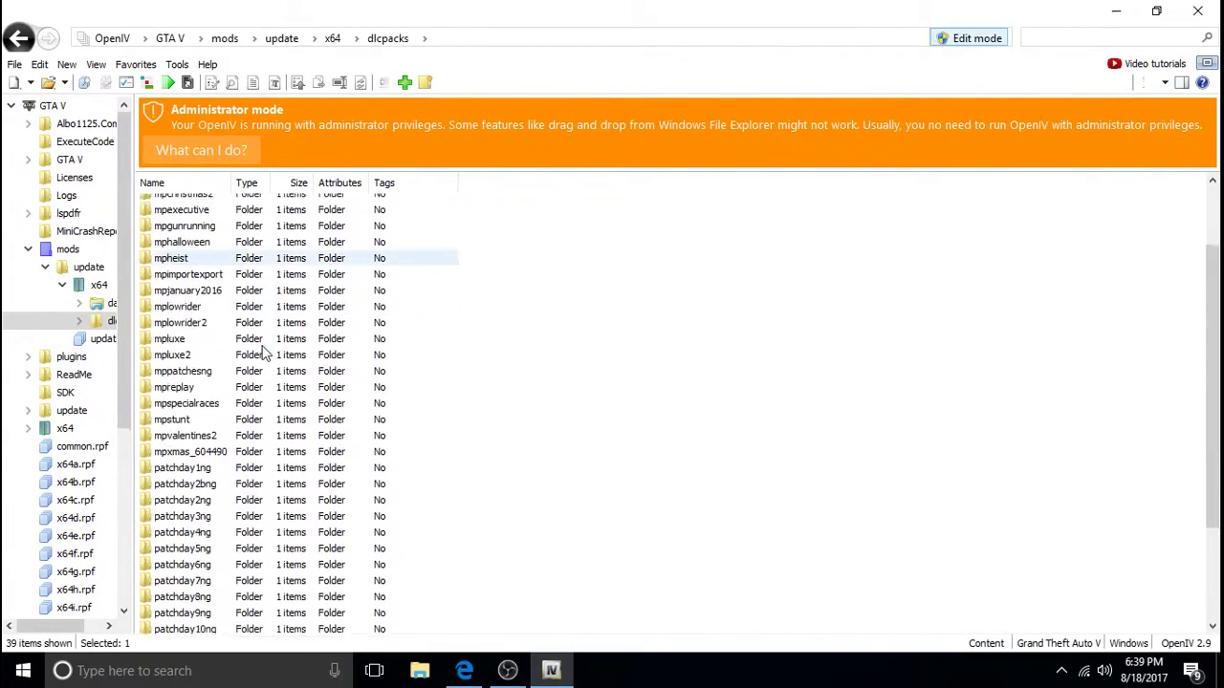
{"action": "scroll", "coordinate": [262, 352], "scroll_direction": "down", "scroll_amount": 3}
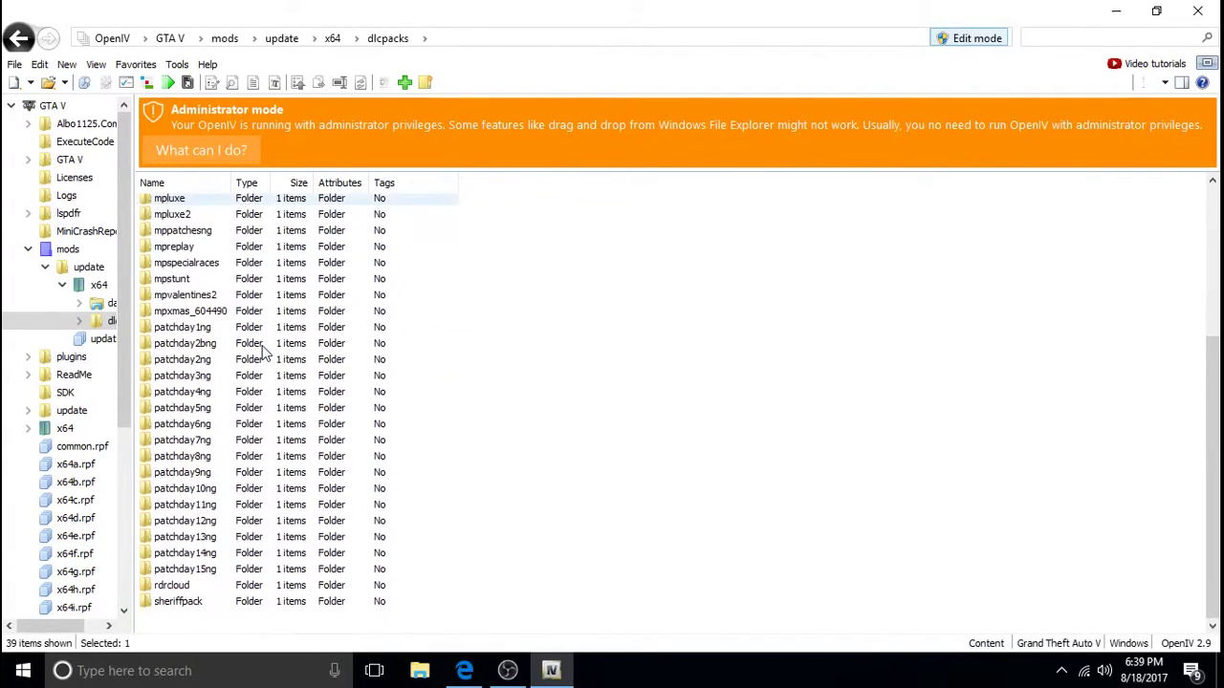
{"action": "double_click", "coordinate": [212, 375]}
{"action": "double_click", "coordinate": [219, 225]}
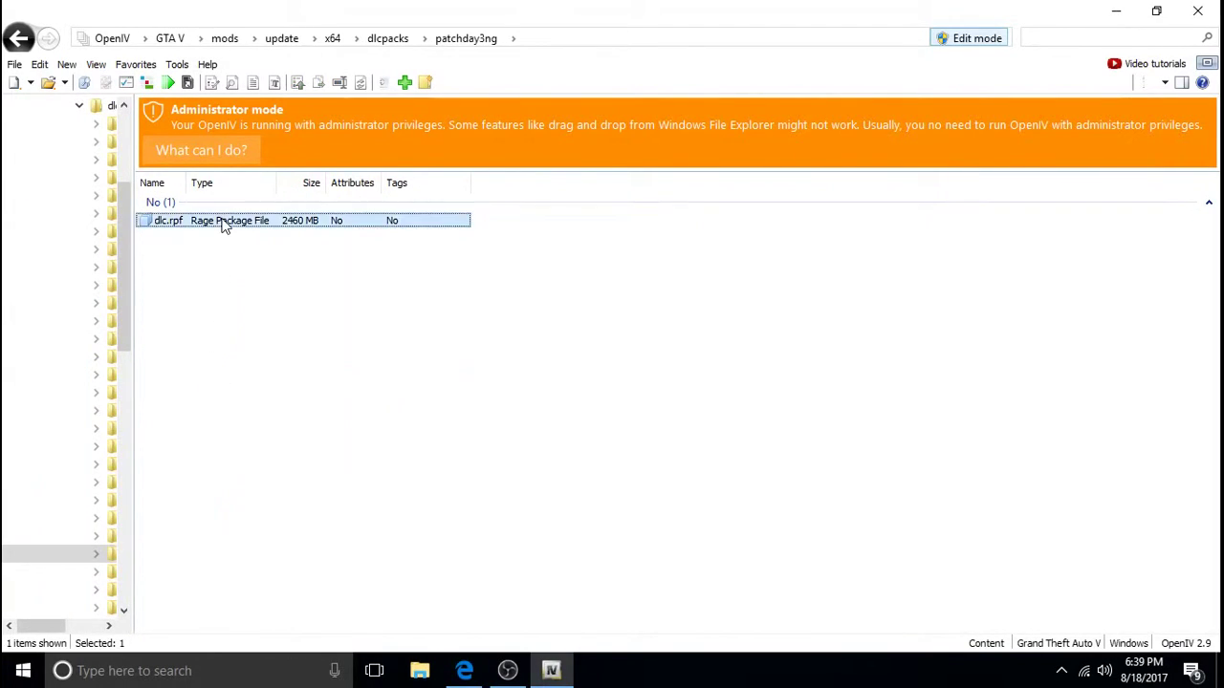
{"action": "left_click", "coordinate": [215, 239]}
{"action": "double_click", "coordinate": [213, 240]}
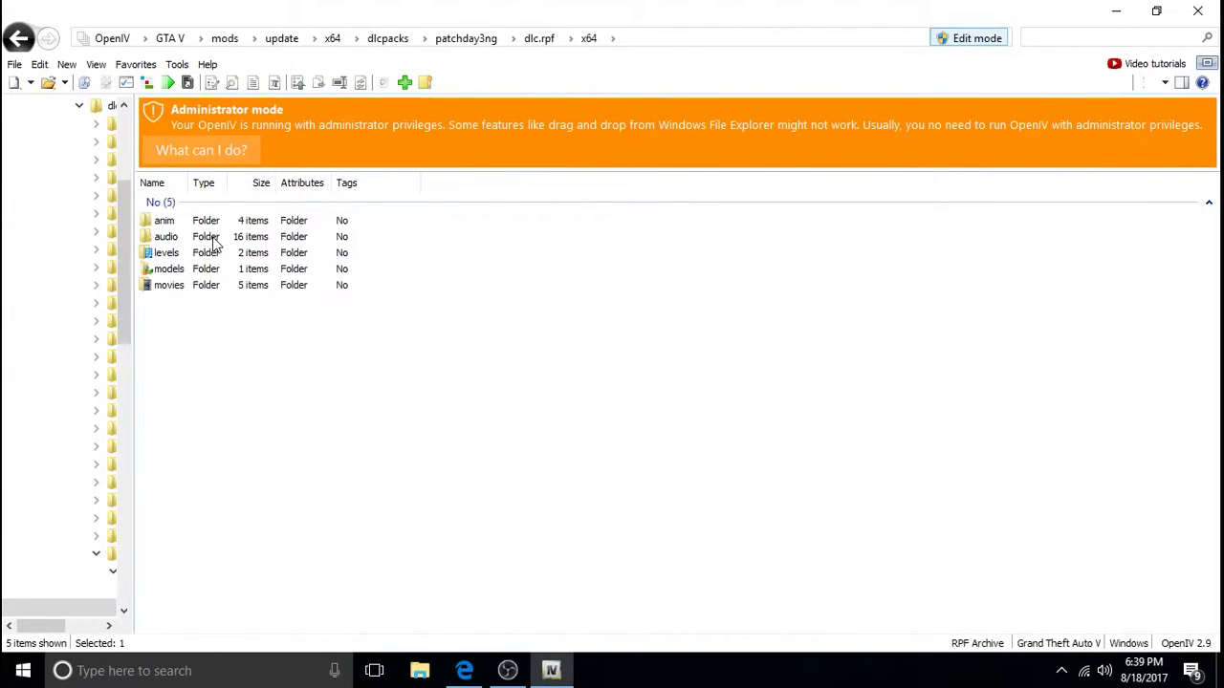
{"action": "double_click", "coordinate": [205, 252]}
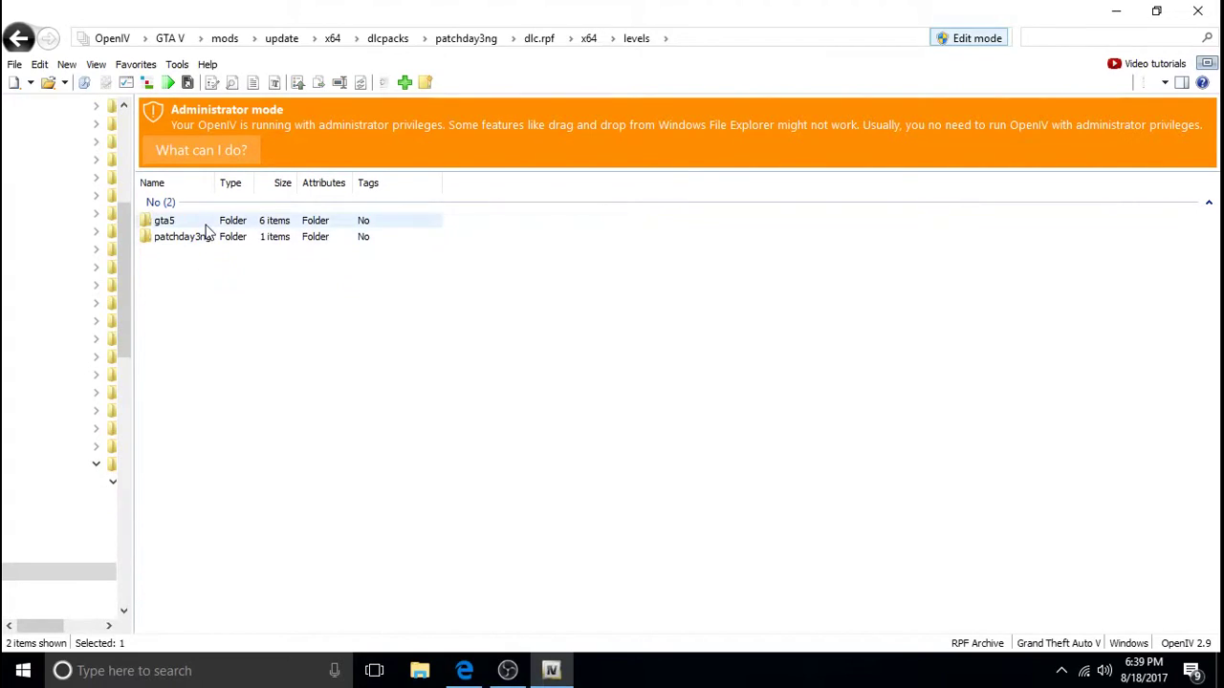
{"action": "left_click", "coordinate": [208, 228]}
{"action": "double_click", "coordinate": [207, 228]}
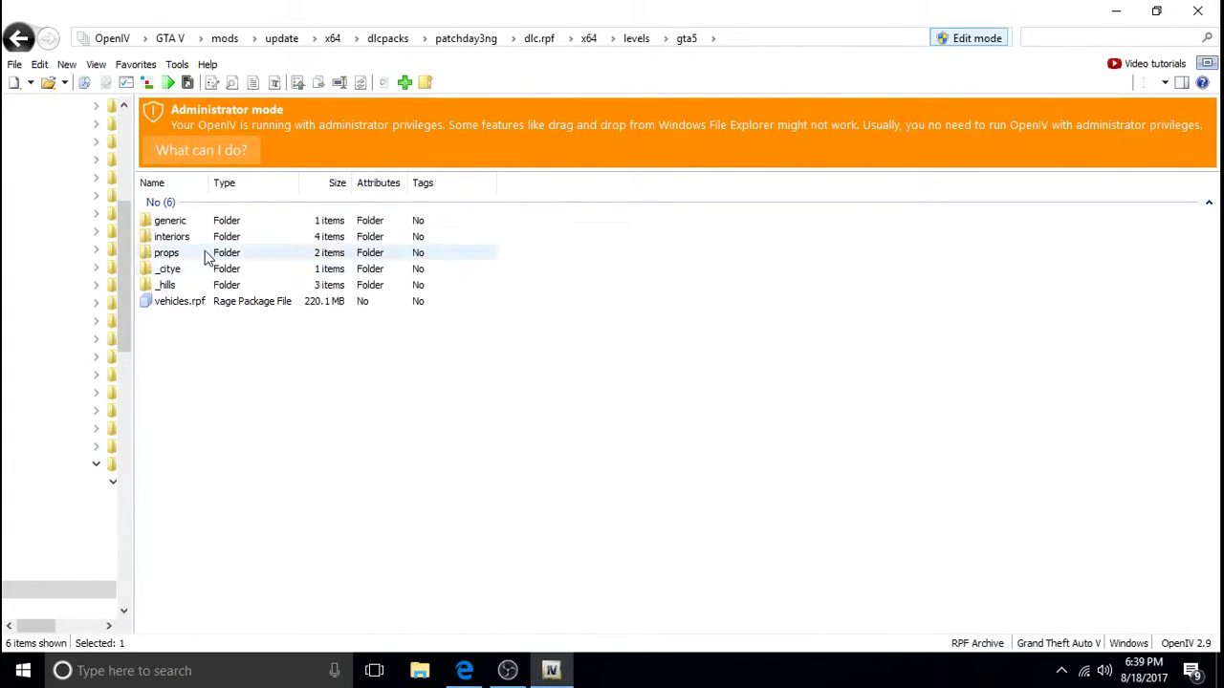
{"action": "double_click", "coordinate": [208, 303]}
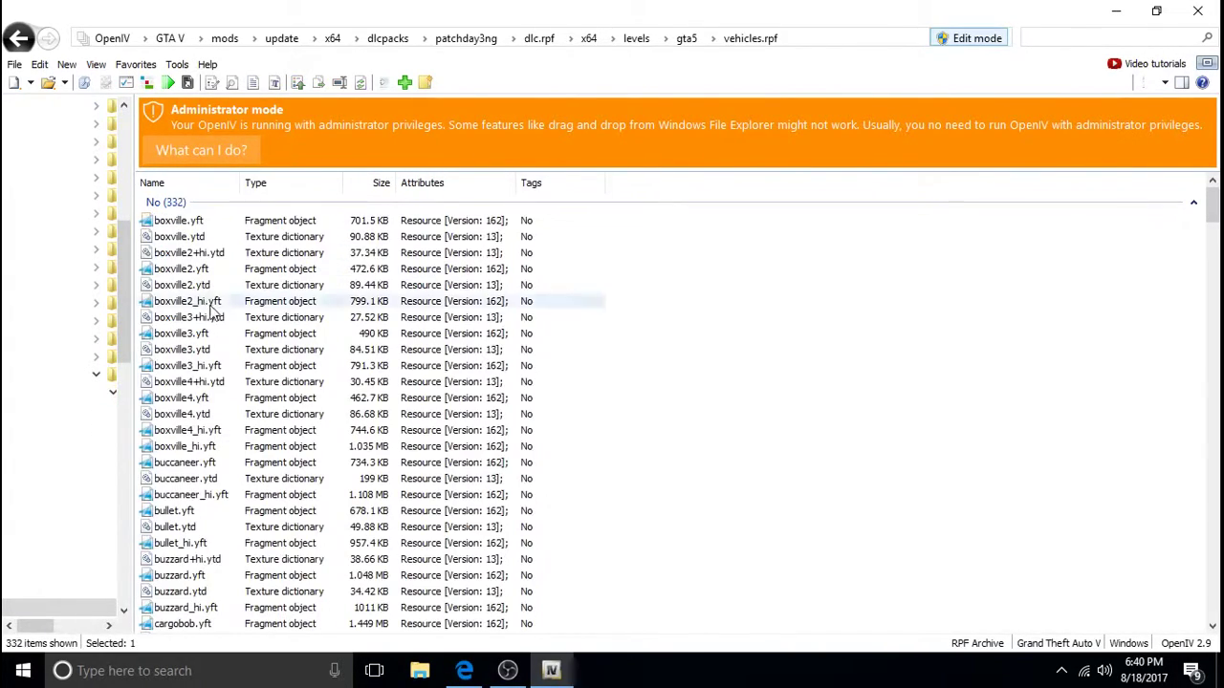
{"action": "scroll", "coordinate": [318, 329], "scroll_direction": "down", "scroll_amount": 20}
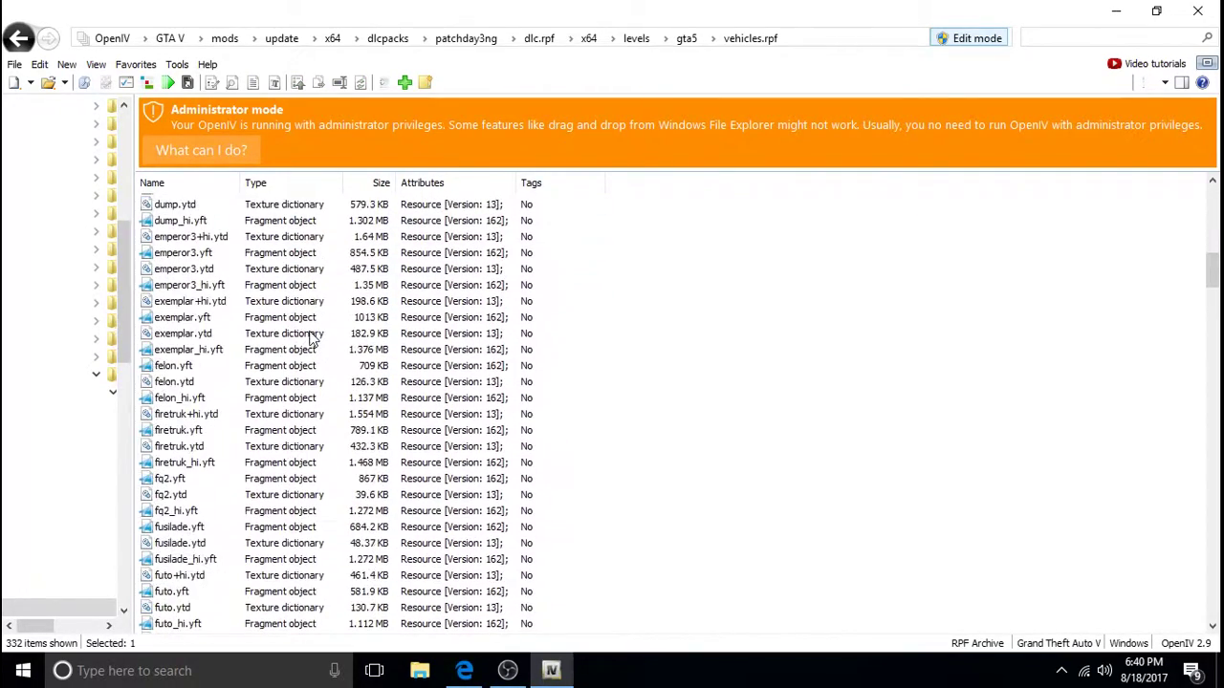
Find polmav.yft in vehicles.rpf and delete it
{"action": "scroll", "coordinate": [311, 337], "scroll_direction": "down", "scroll_amount": 20}
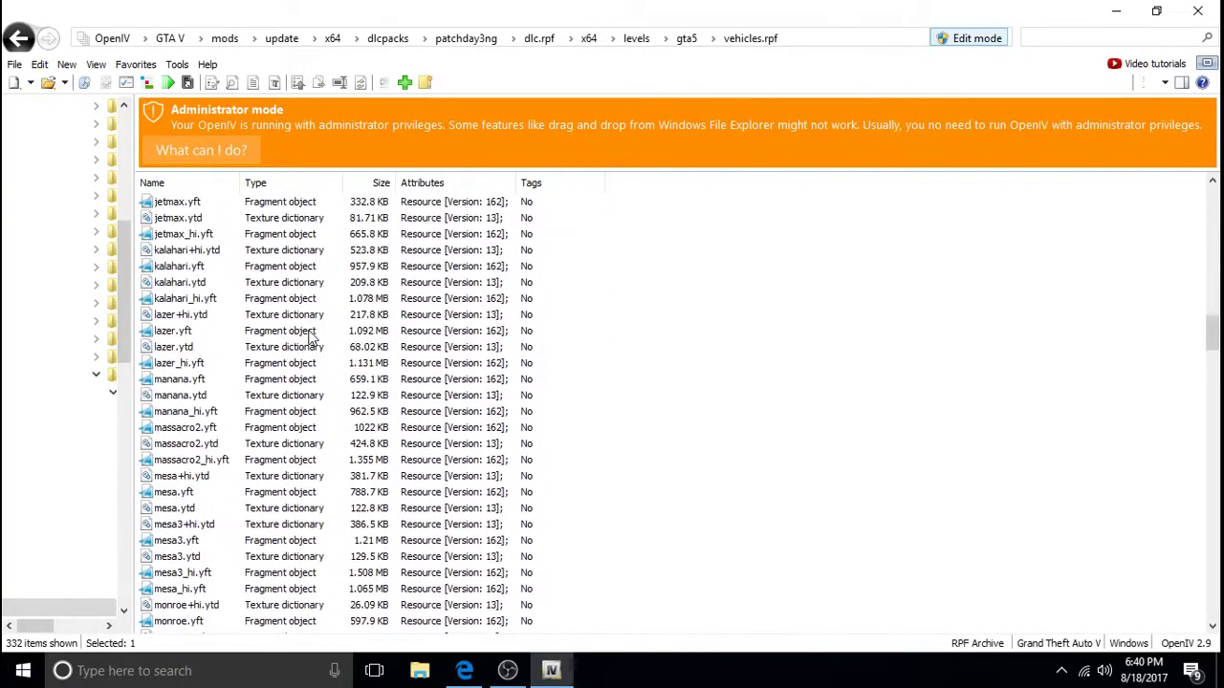
{"action": "scroll", "coordinate": [311, 337], "scroll_direction": "down", "scroll_amount": 8}
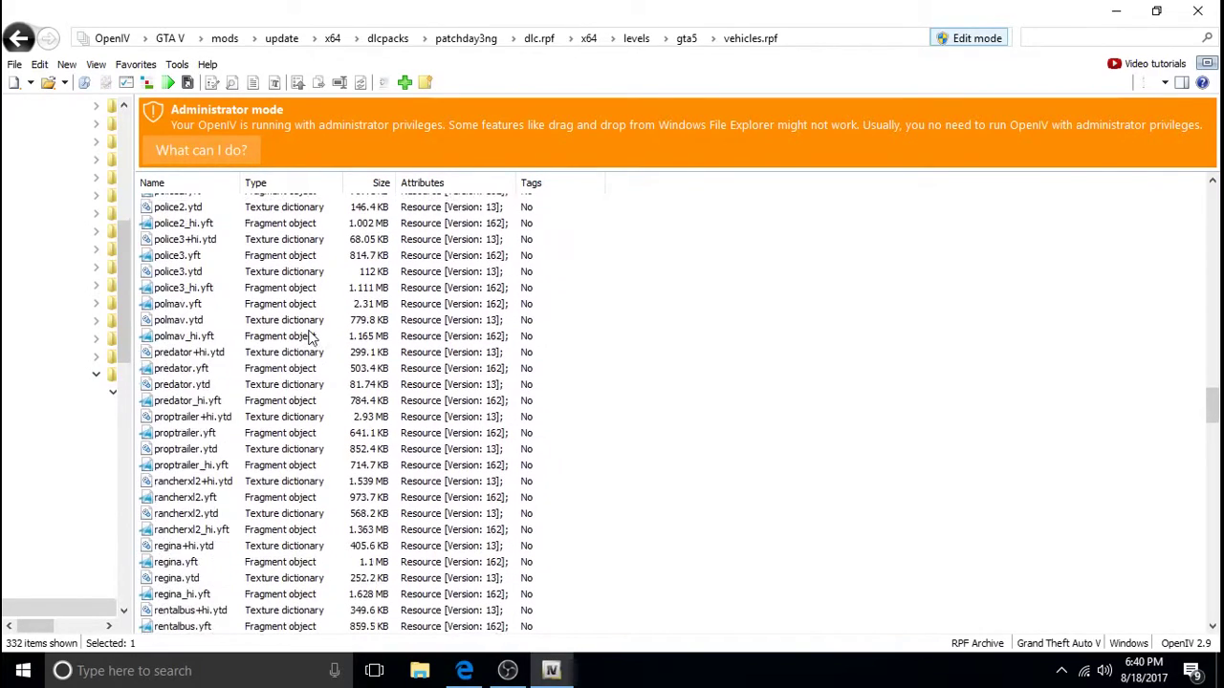
{"action": "scroll", "coordinate": [217, 350], "scroll_direction": "up", "scroll_amount": 1}
{"action": "scroll", "coordinate": [219, 350], "scroll_direction": "down", "scroll_amount": 2}
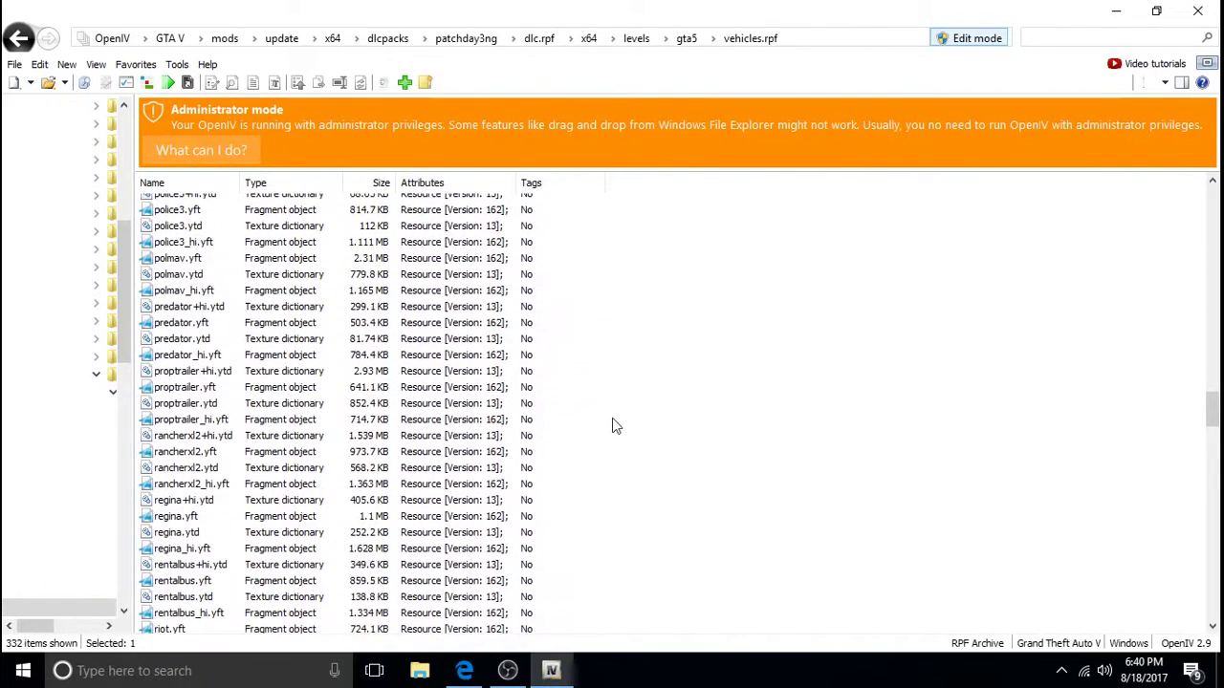
{"action": "left_click", "coordinate": [200, 257]}
{"action": "right_click", "coordinate": [198, 257]}
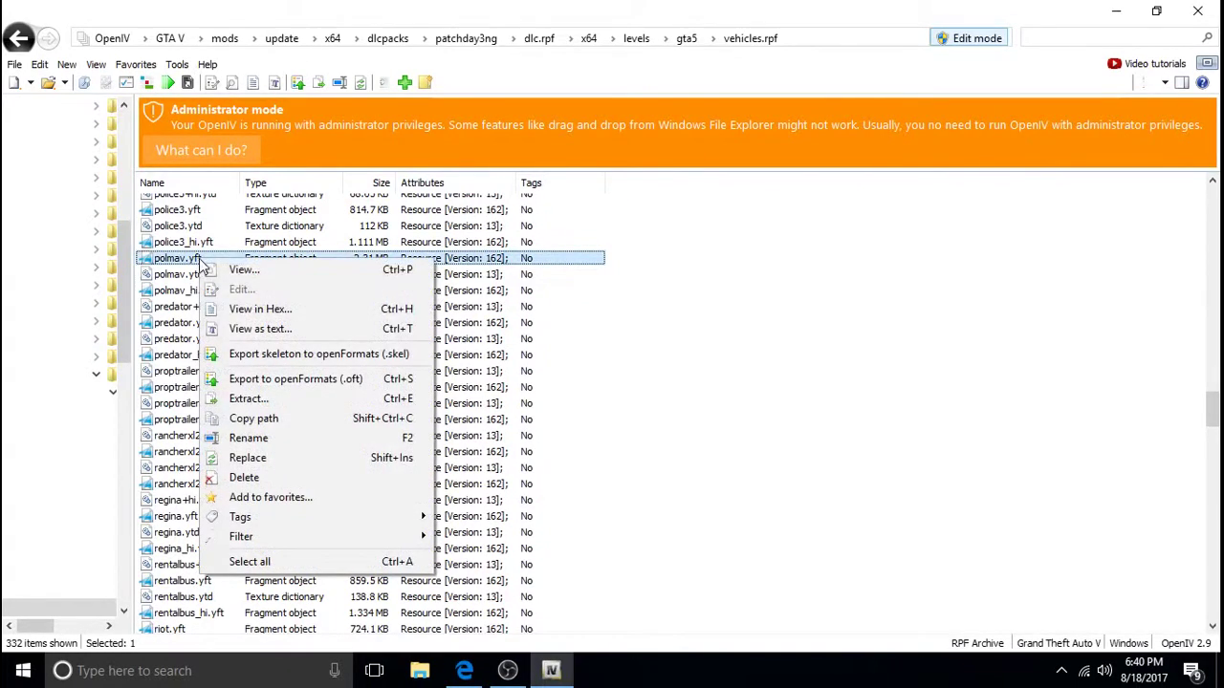
{"action": "left_click", "coordinate": [286, 475]}
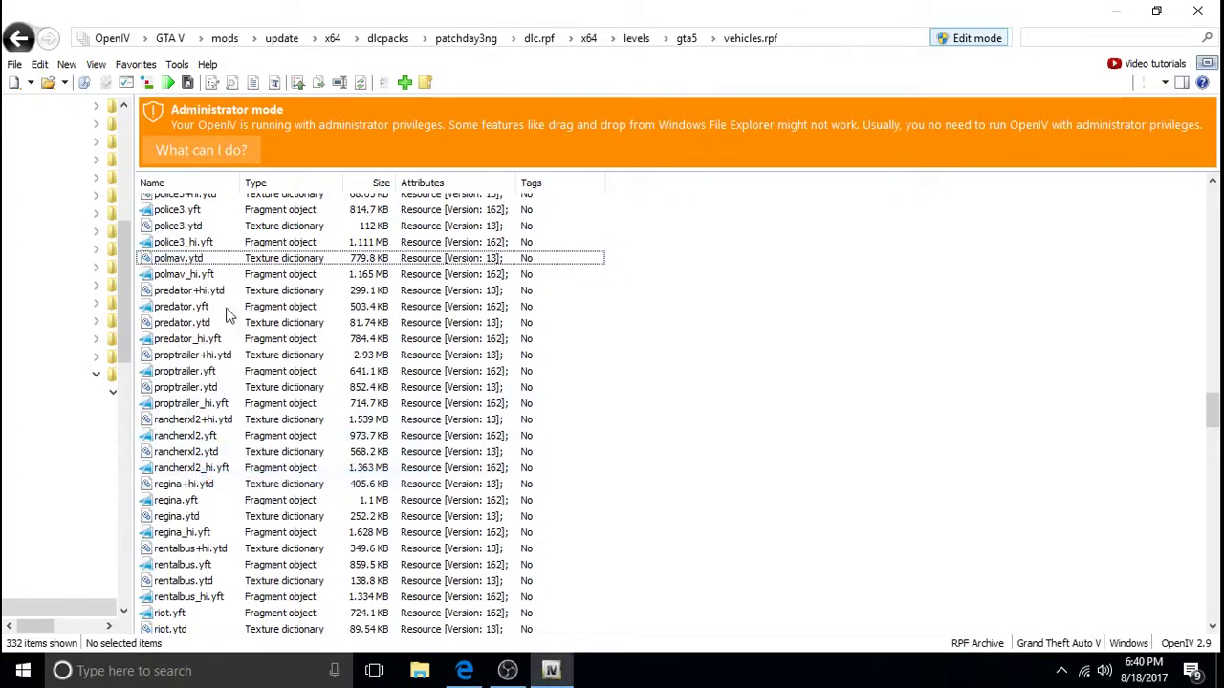
Delete polmav.ytd and polmav_hi.yft from the archive as well
{"action": "left_click", "coordinate": [209, 259]}
{"action": "right_click", "coordinate": [210, 259]}
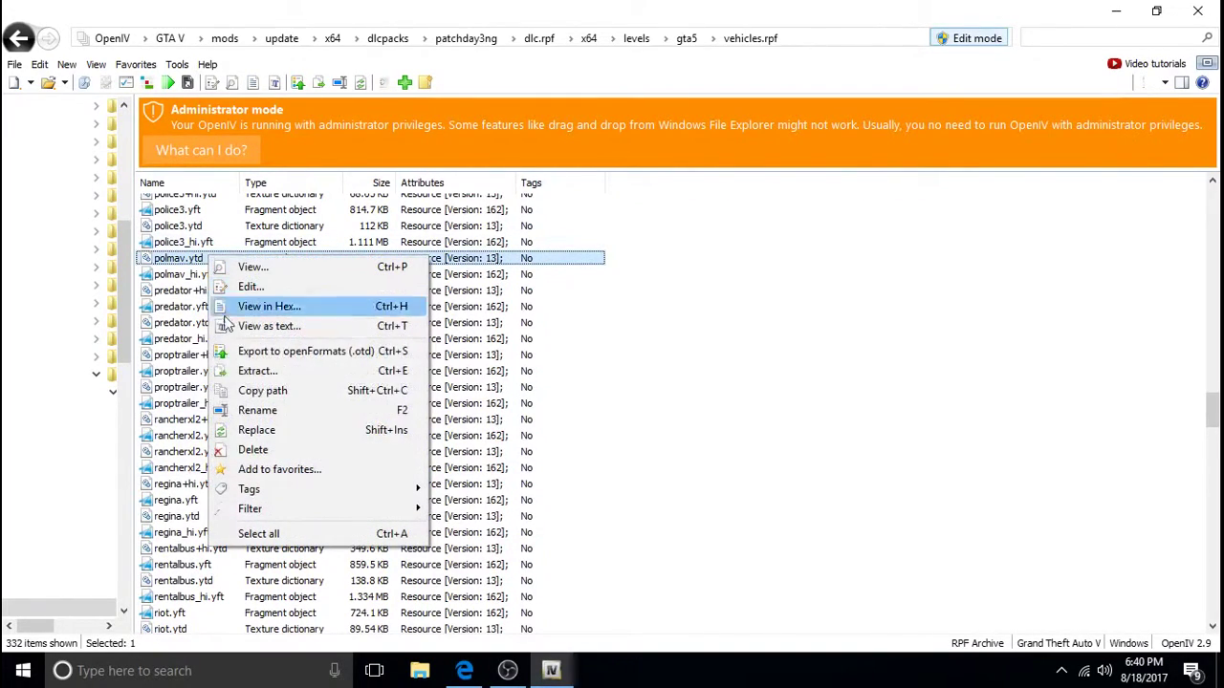
{"action": "left_click", "coordinate": [274, 452]}
{"action": "left_click", "coordinate": [207, 260]}
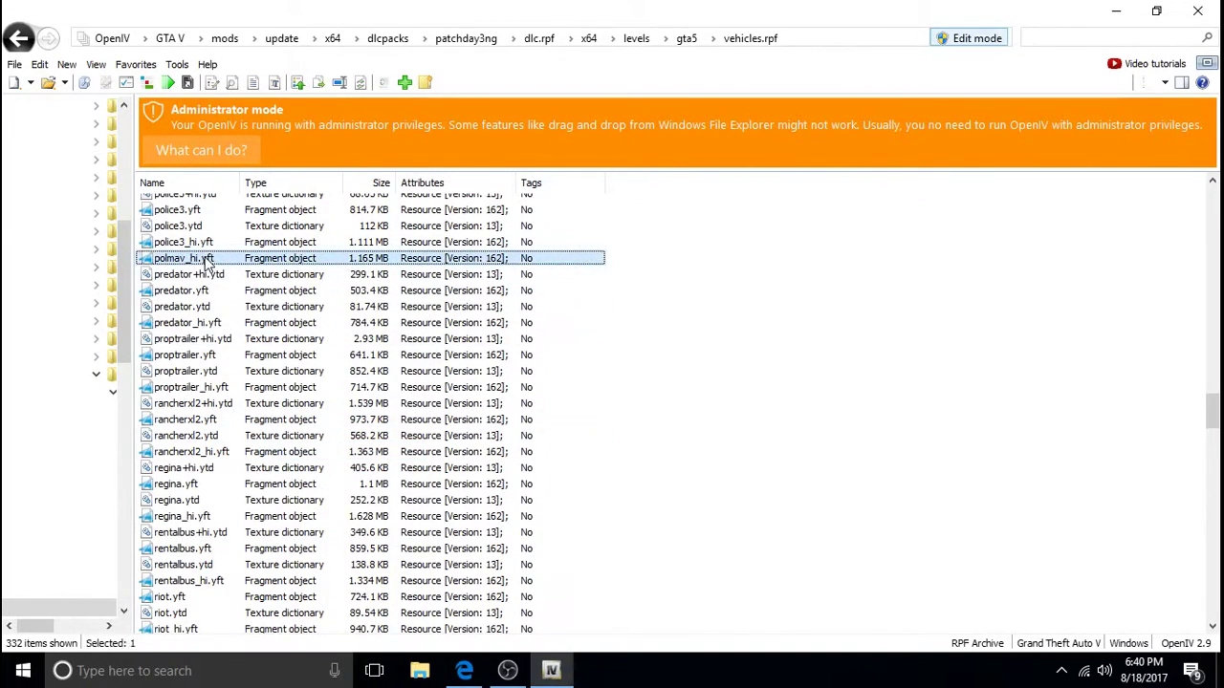
{"action": "right_click", "coordinate": [206, 259]}
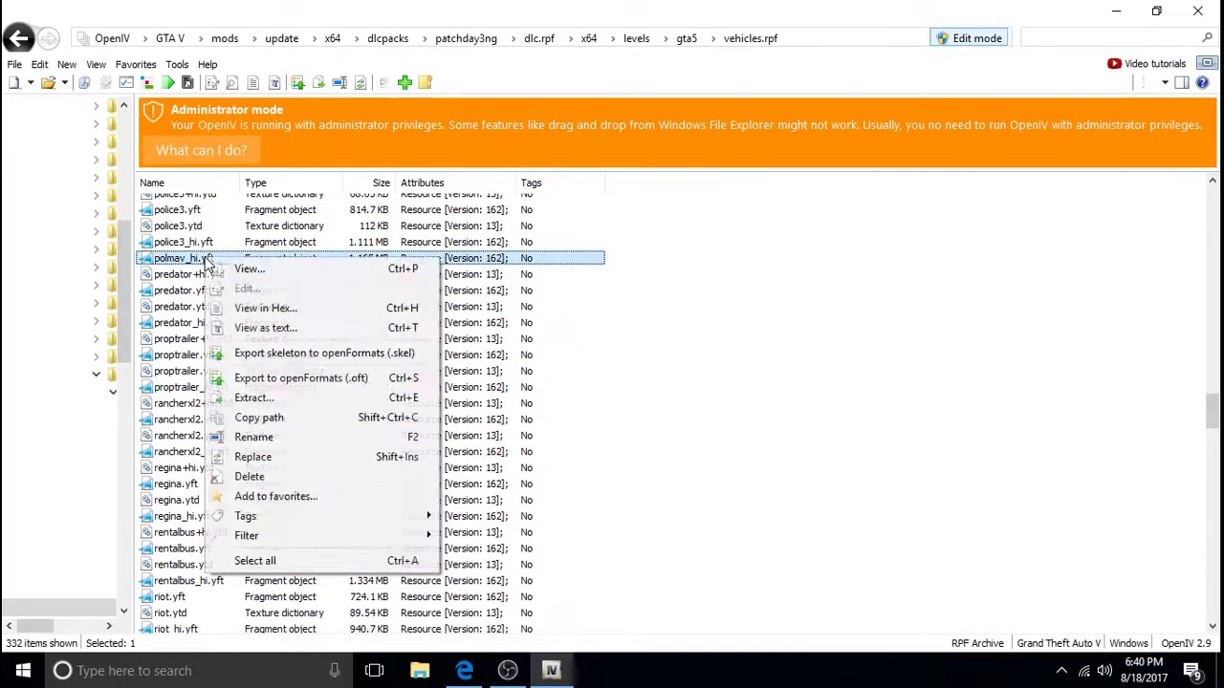
{"action": "left_click", "coordinate": [250, 477]}
{"action": "scroll", "coordinate": [631, 409], "scroll_direction": "down", "scroll_amount": 12}
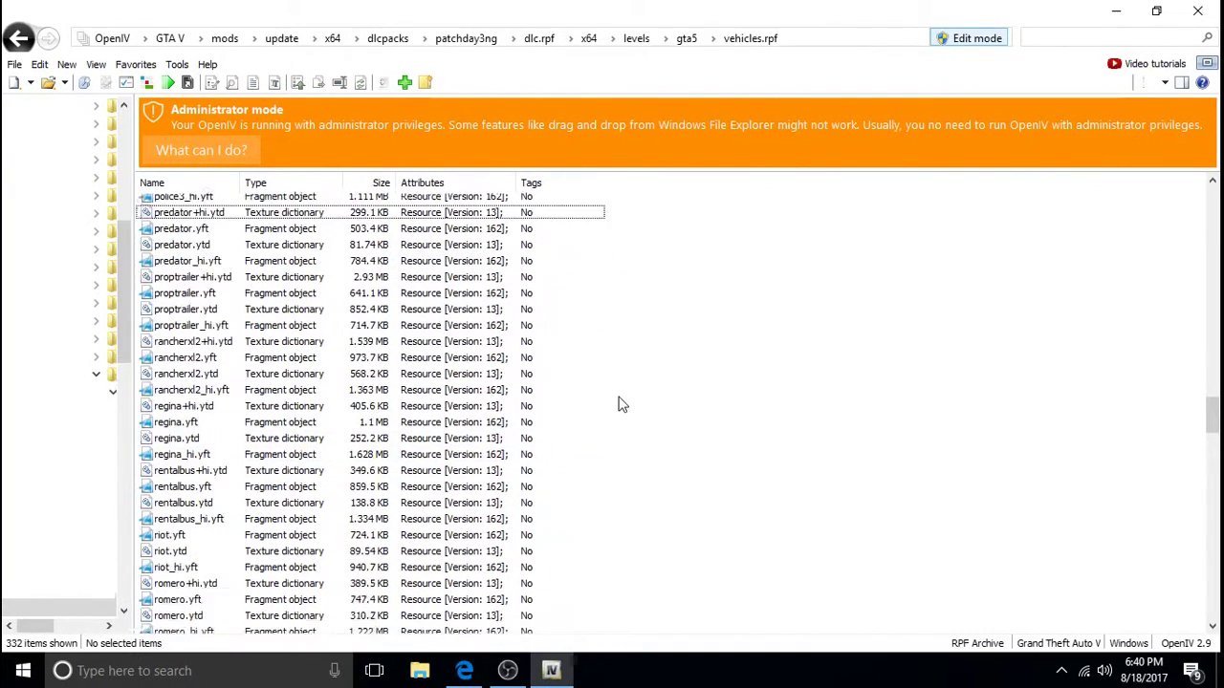
Add polmav.yft from the Desktop polmav folder into vehicles.rpf
{"action": "scroll", "coordinate": [614, 402], "scroll_direction": "down", "scroll_amount": 20}
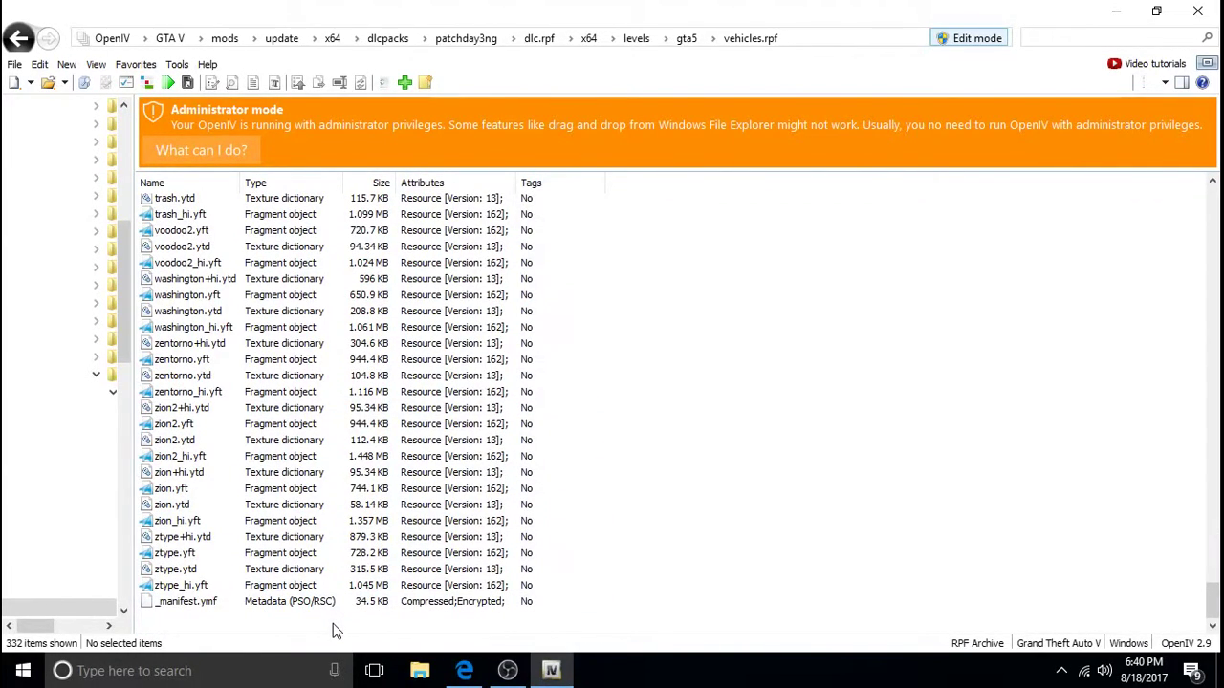
{"action": "right_click", "coordinate": [335, 631]}
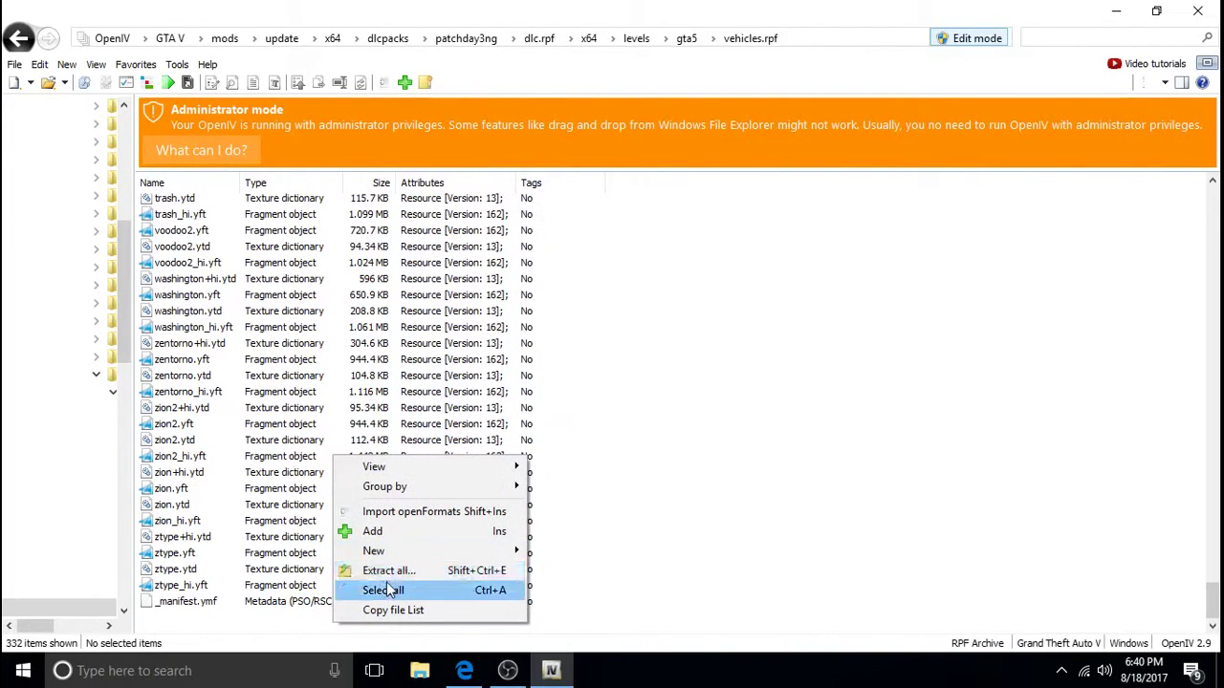
{"action": "left_click", "coordinate": [390, 532]}
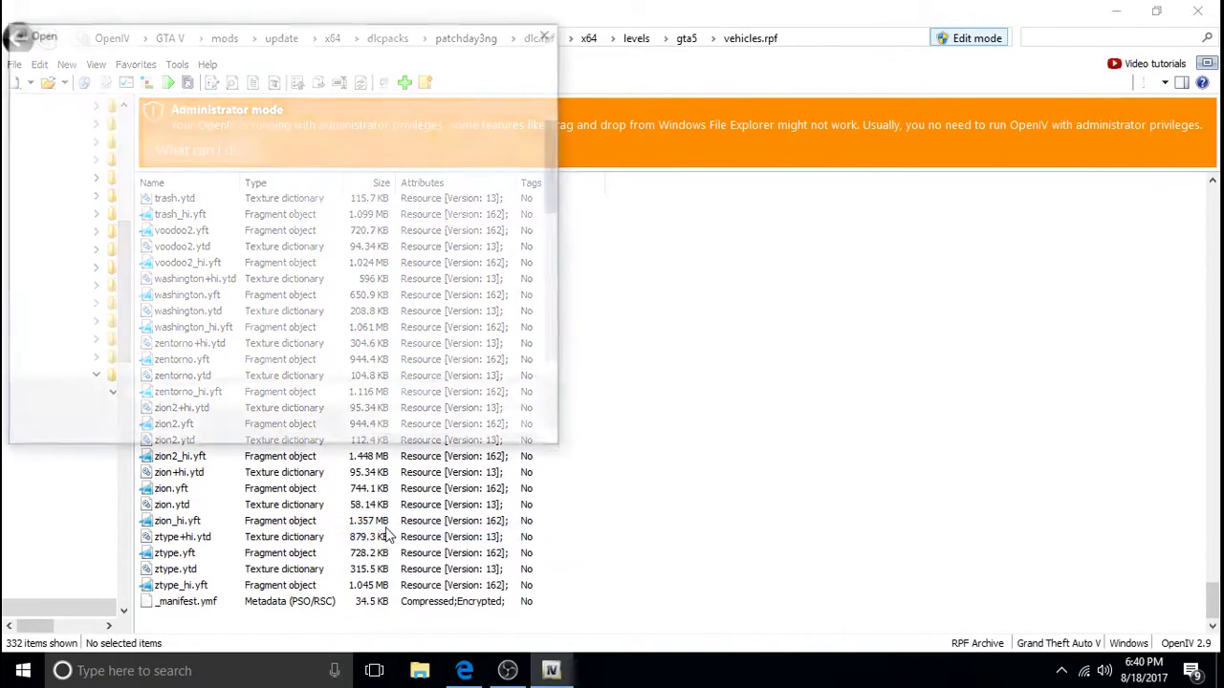
{"action": "left_click", "coordinate": [101, 206]}
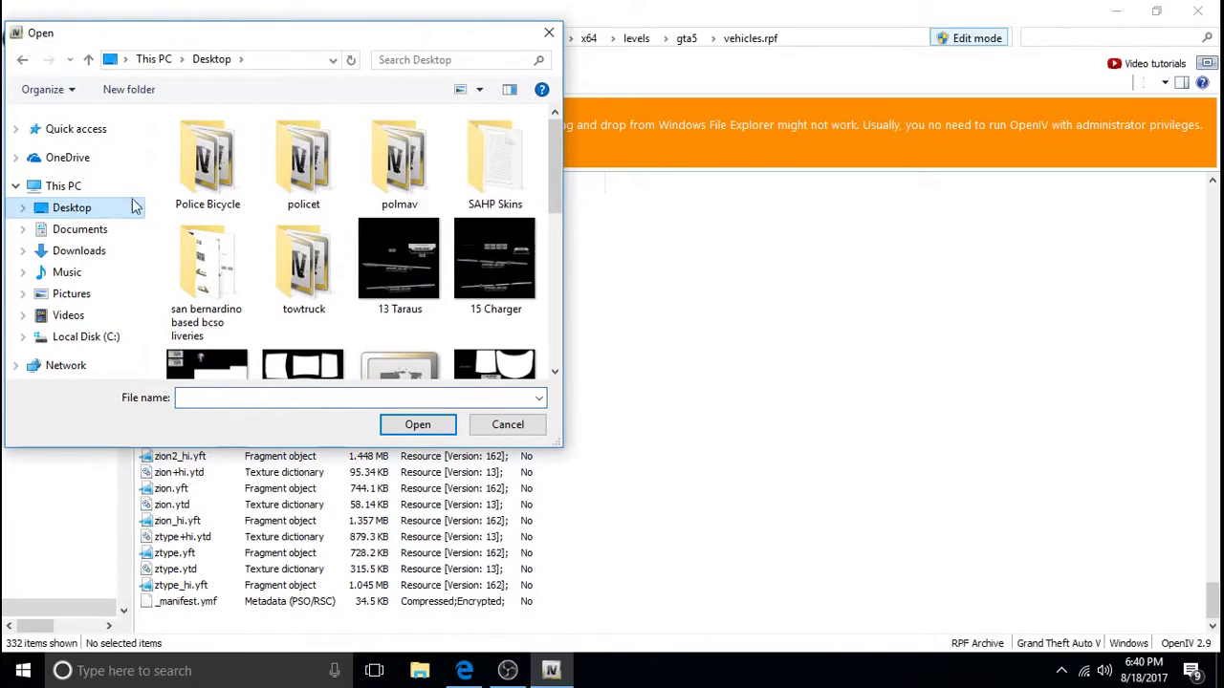
{"action": "double_click", "coordinate": [402, 175]}
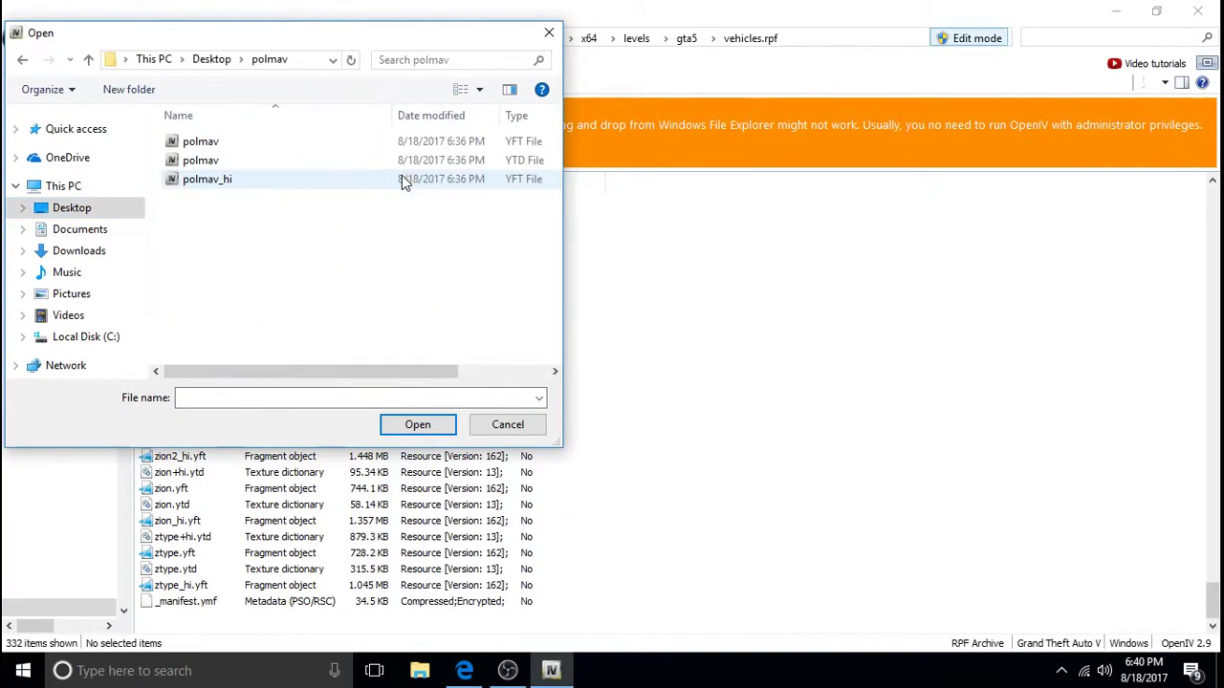
{"action": "left_click", "coordinate": [240, 142]}
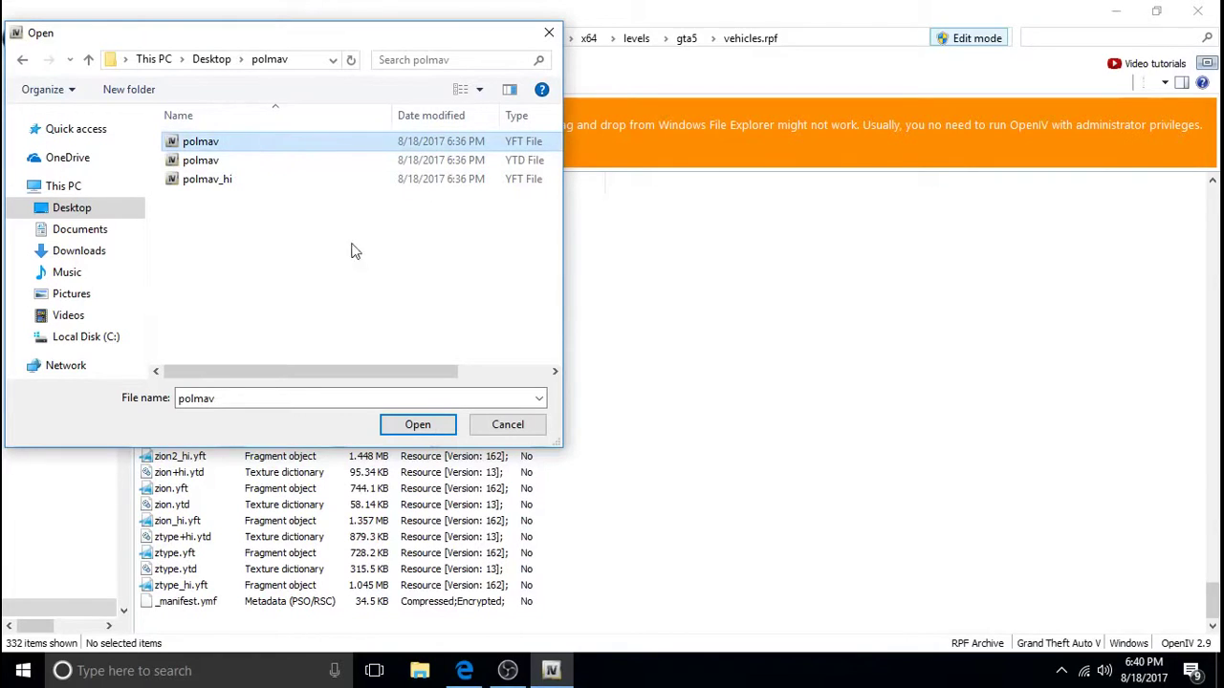
{"action": "left_click", "coordinate": [409, 429]}
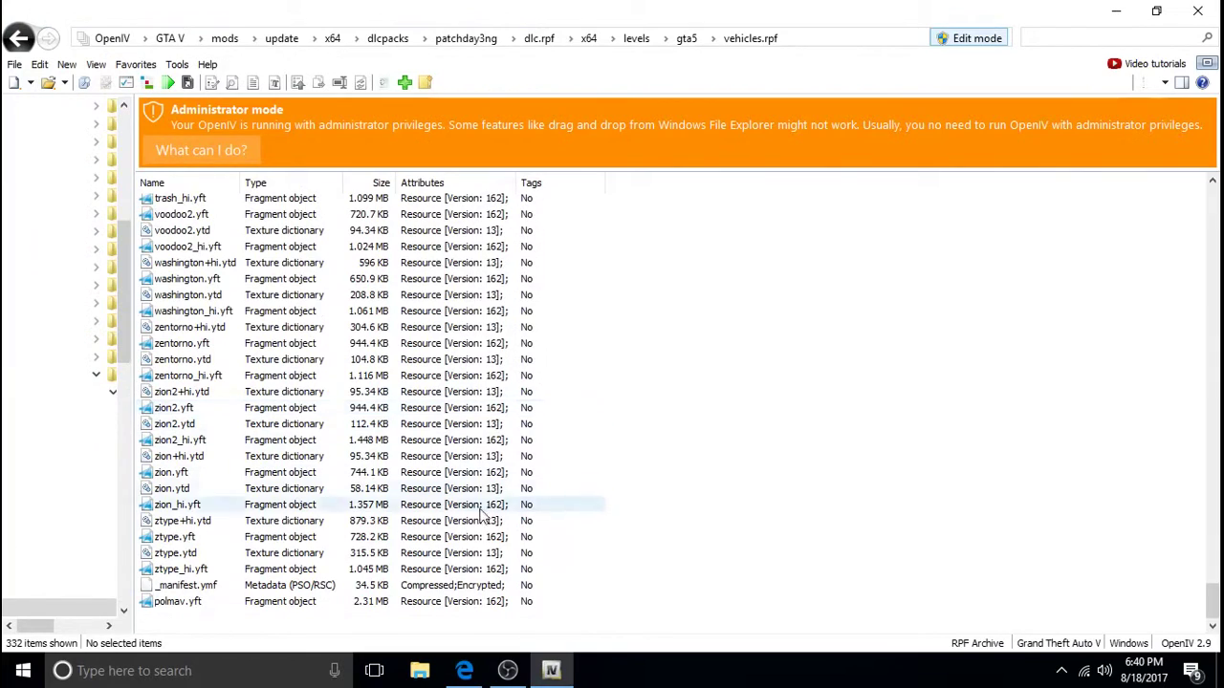
Add polmav.ytd and polmav_hi.yft from the same folder
{"action": "right_click", "coordinate": [350, 622]}
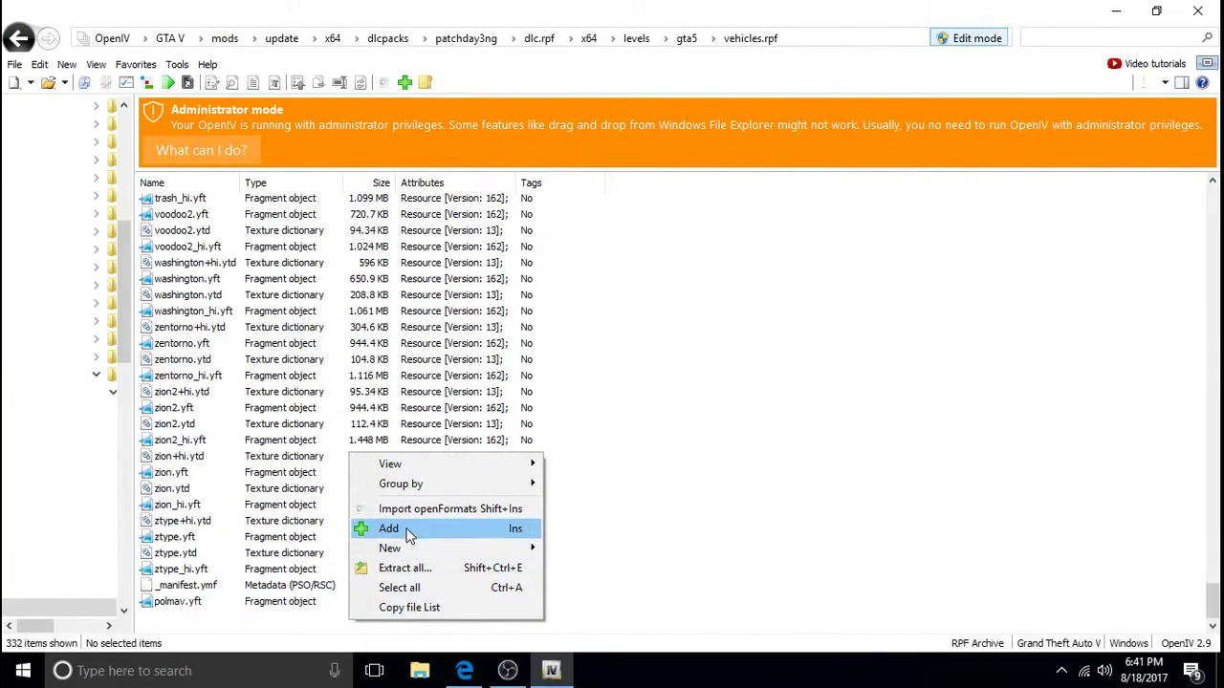
{"action": "left_click", "coordinate": [388, 529]}
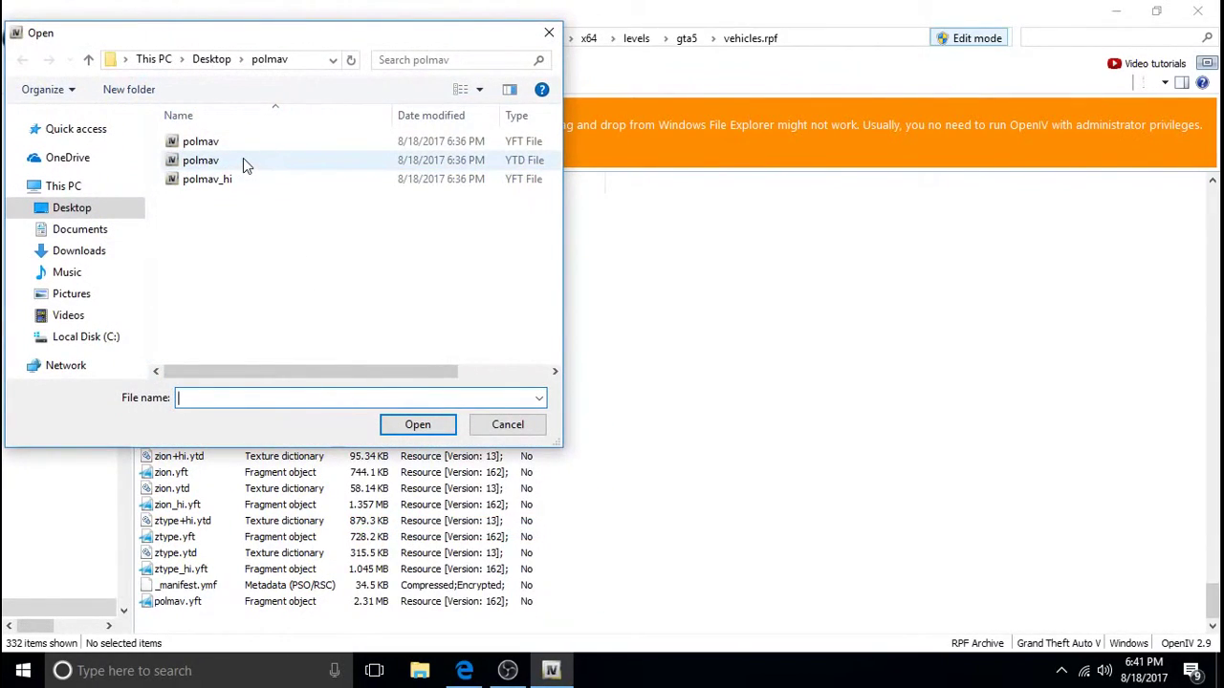
{"action": "left_click", "coordinate": [242, 162]}
{"action": "left_click", "coordinate": [417, 426]}
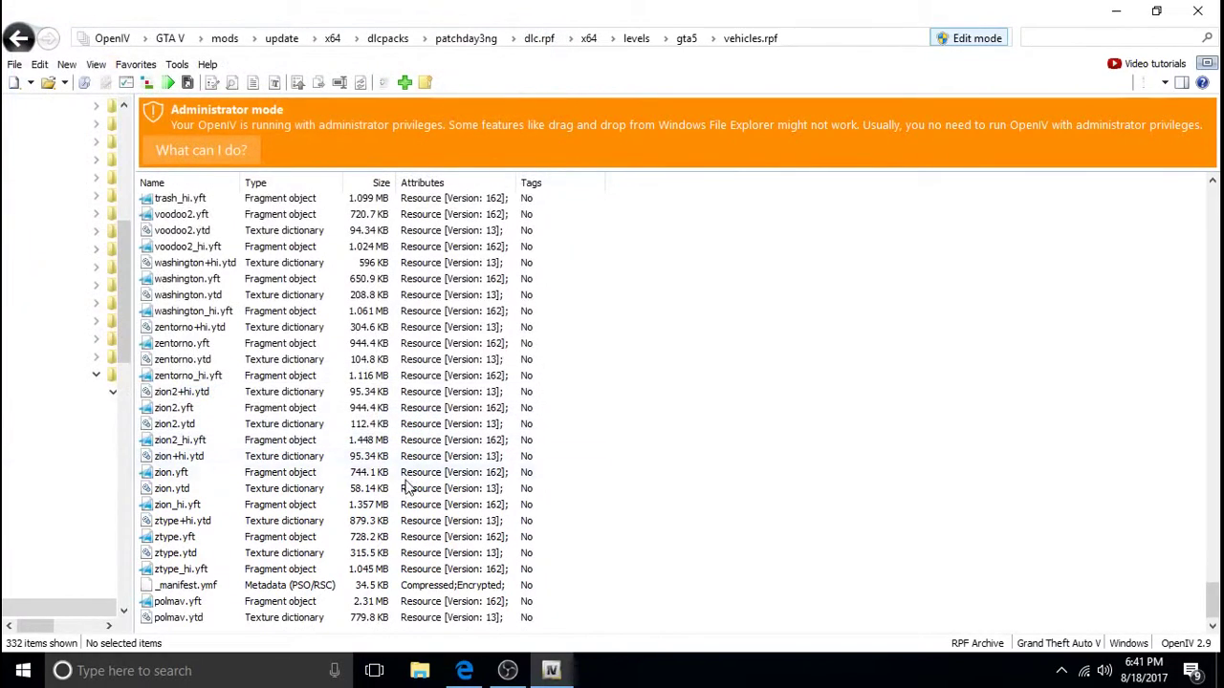
{"action": "scroll", "coordinate": [406, 487], "scroll_direction": "down", "scroll_amount": 1}
{"action": "right_click", "coordinate": [264, 623]}
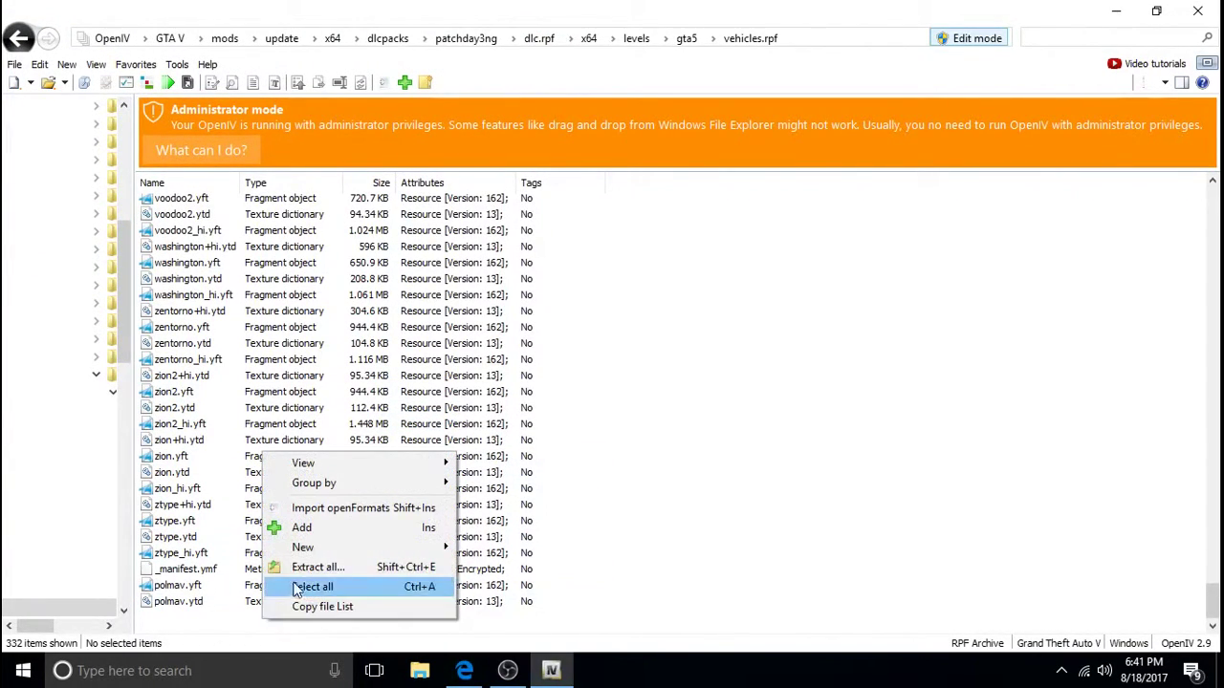
{"action": "left_click", "coordinate": [315, 526]}
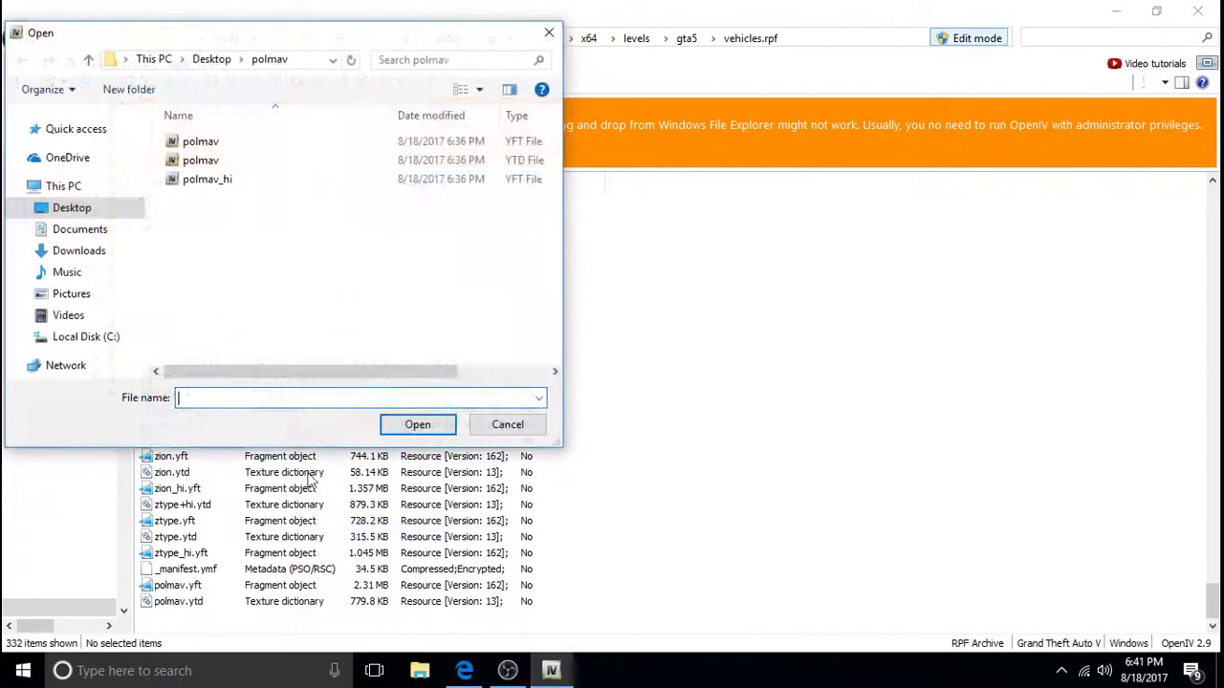
{"action": "left_click", "coordinate": [226, 182]}
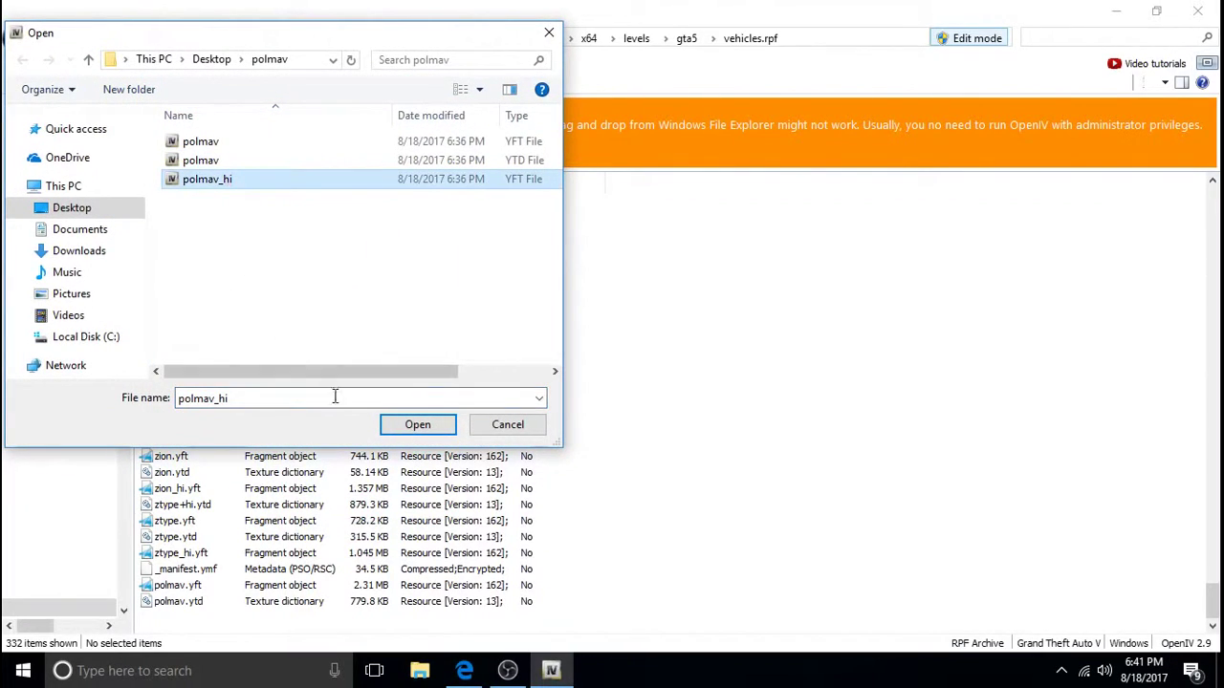
{"action": "left_click", "coordinate": [416, 427]}
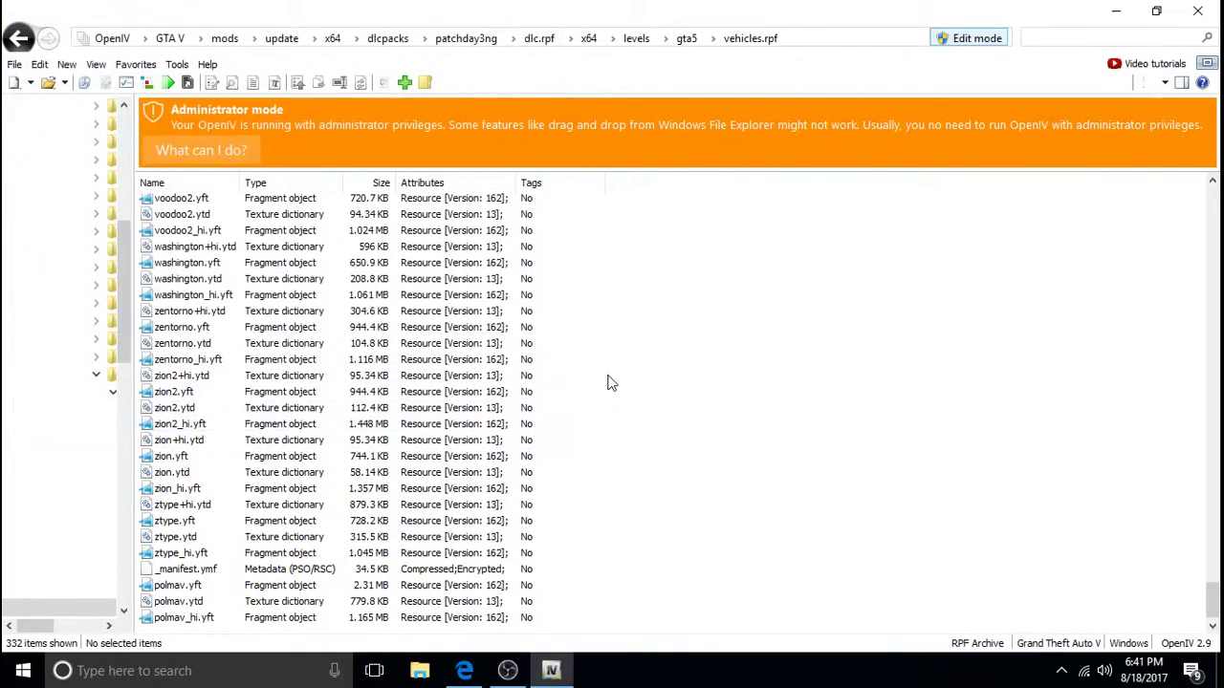
Go back up out of vehicles.rpf to the dlcpacks folder
{"action": "left_click", "coordinate": [20, 38]}
{"action": "left_click", "coordinate": [20, 38]}
{"action": "left_click", "coordinate": [20, 38]}
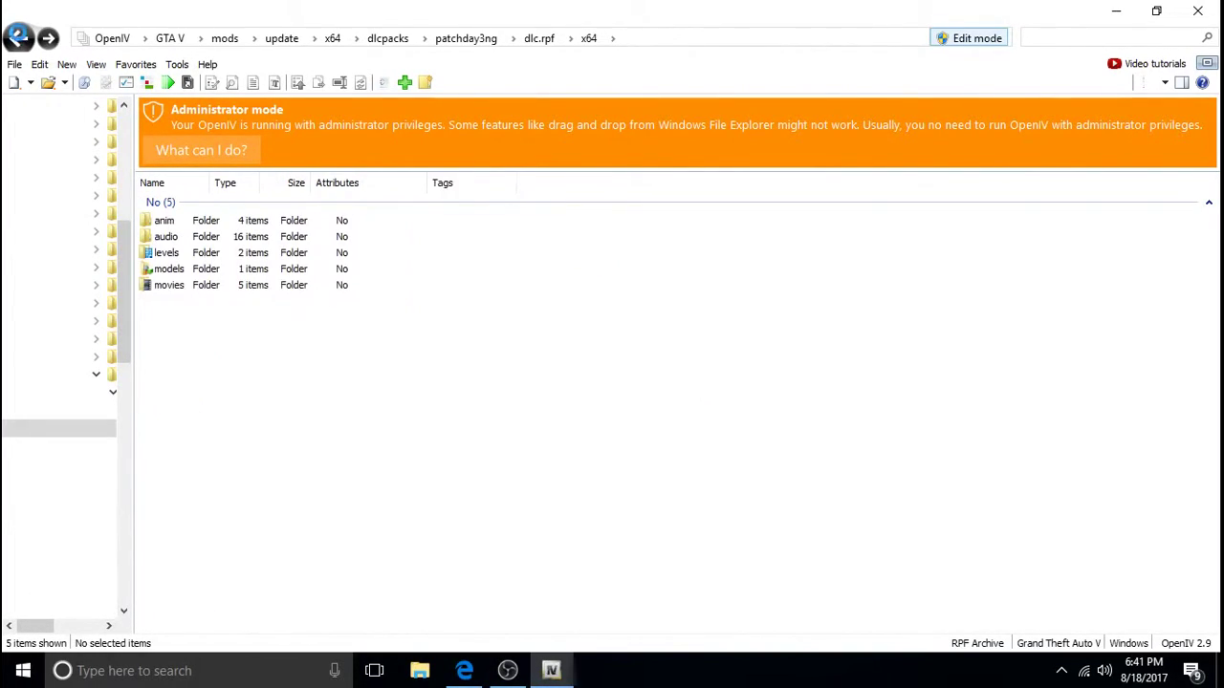
{"action": "left_click", "coordinate": [20, 38]}
{"action": "left_click", "coordinate": [19, 39]}
{"action": "left_click", "coordinate": [19, 38]}
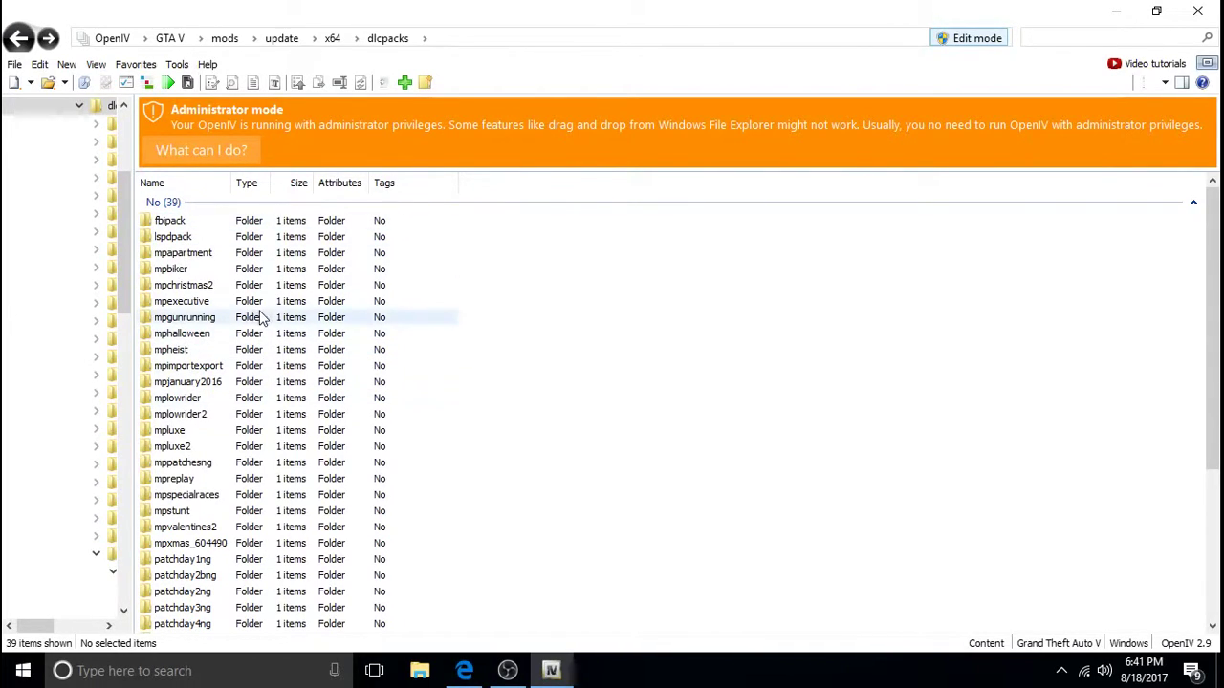
Open patchday15ng\dlc.rpf\x64\levels\gta5\vehicles.rpf to list its 17 files
{"action": "scroll", "coordinate": [246, 276], "scroll_direction": "down", "scroll_amount": 5}
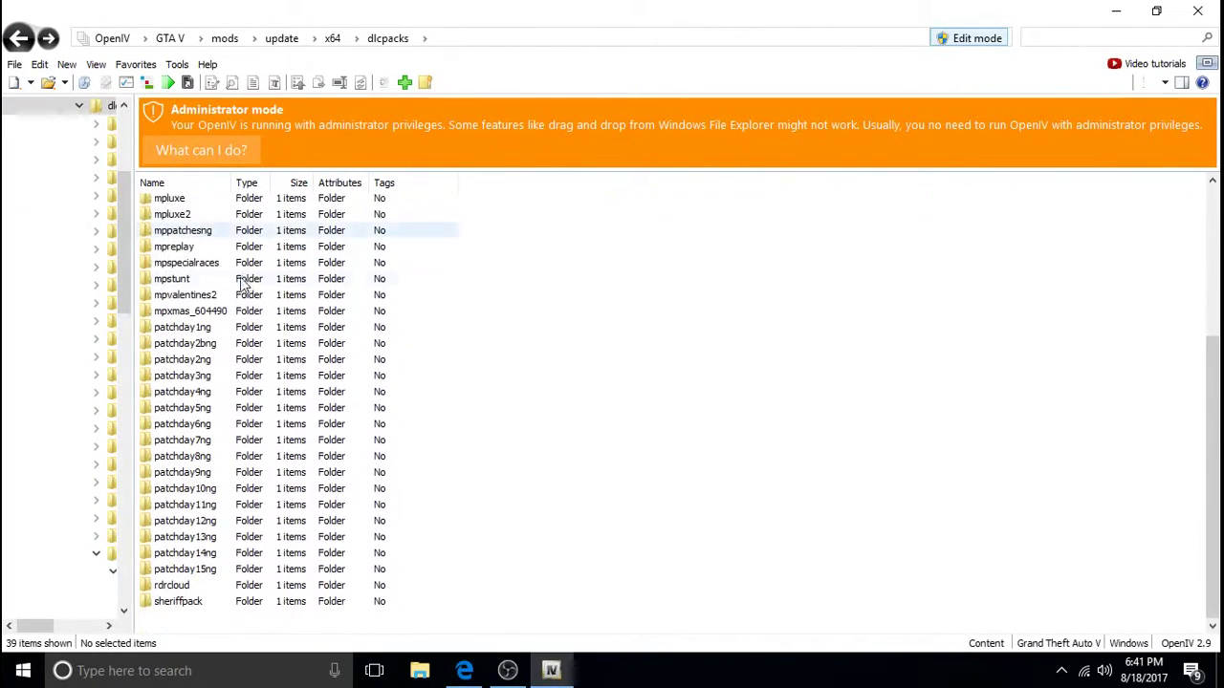
{"action": "double_click", "coordinate": [216, 567]}
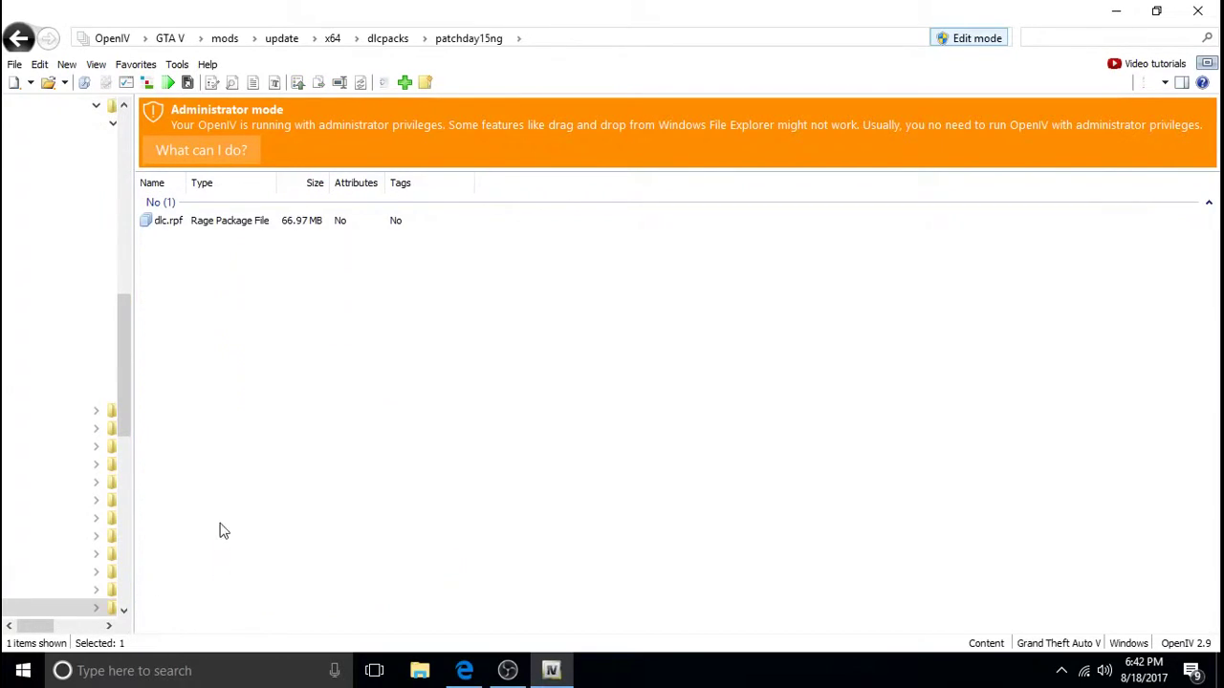
{"action": "double_click", "coordinate": [265, 225]}
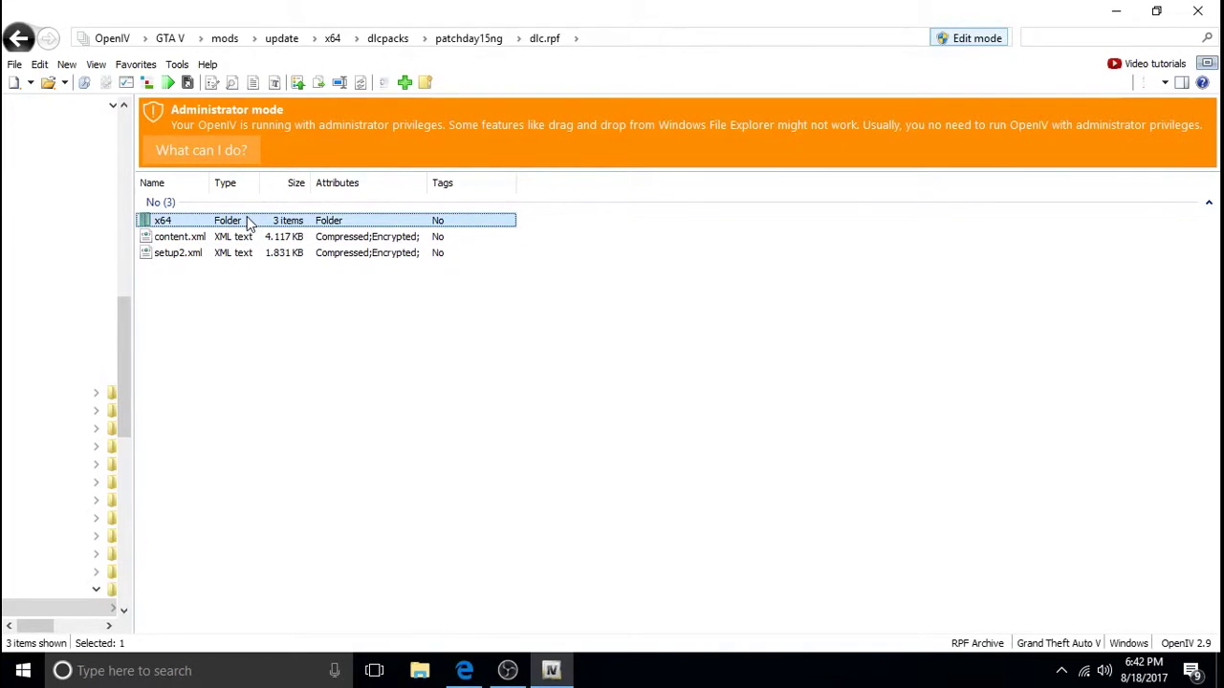
{"action": "left_click", "coordinate": [246, 218]}
{"action": "double_click", "coordinate": [247, 220]}
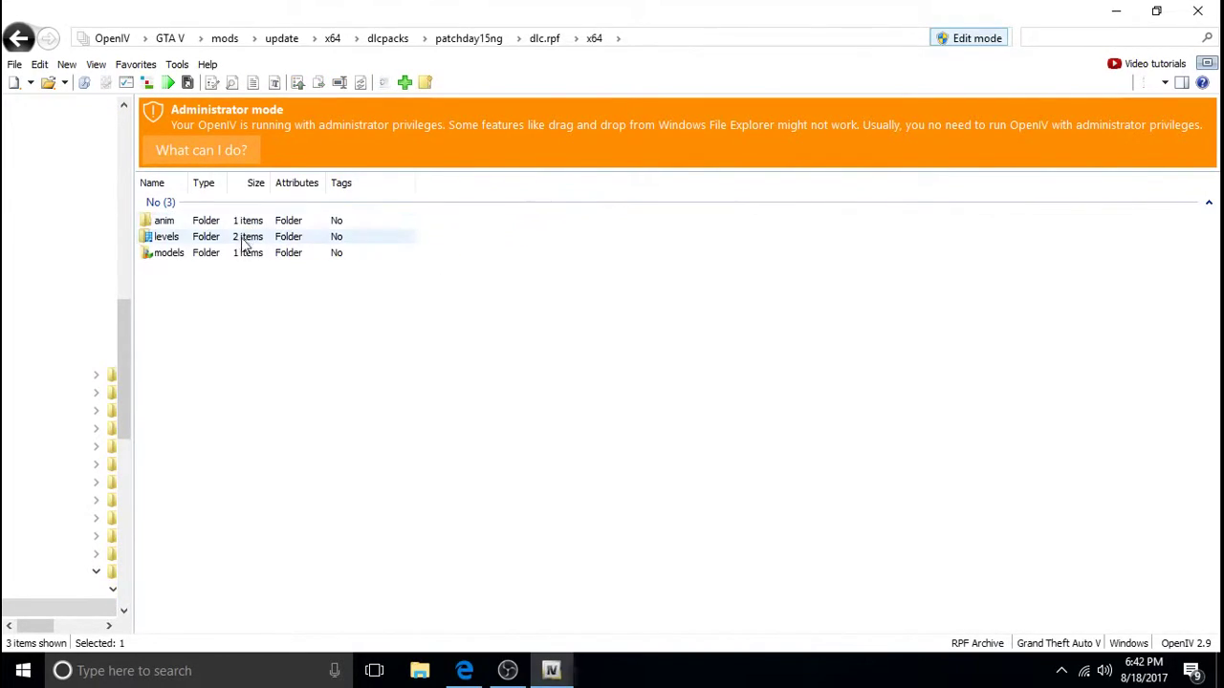
{"action": "left_click", "coordinate": [240, 241]}
{"action": "double_click", "coordinate": [239, 241]}
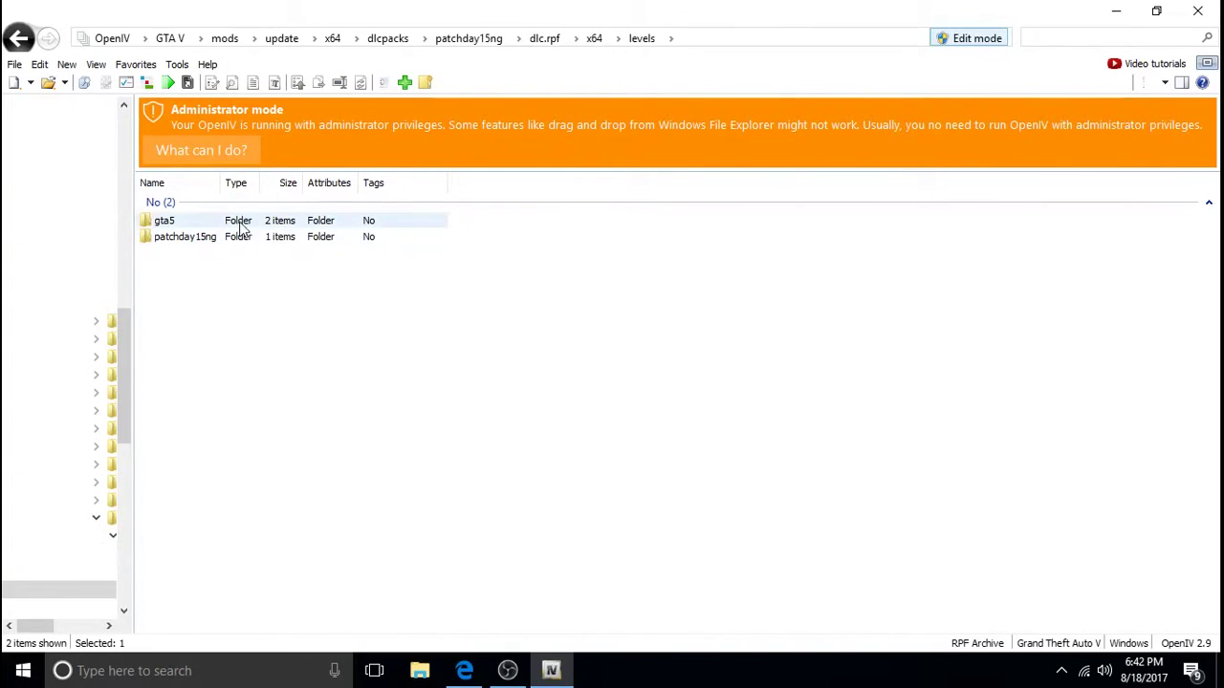
{"action": "left_click", "coordinate": [240, 226]}
{"action": "double_click", "coordinate": [240, 225]}
{"action": "left_click", "coordinate": [238, 239]}
{"action": "double_click", "coordinate": [238, 239]}
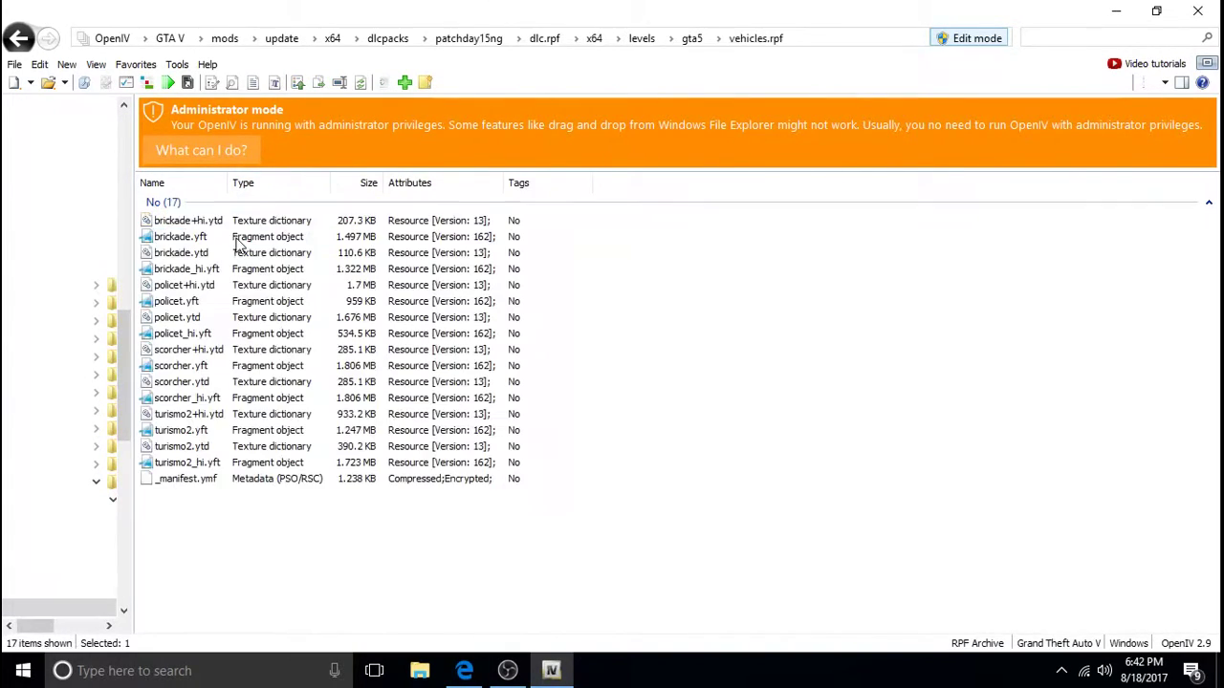
Delete scorcher+hi.ytd and scorcher.yft from vehicles.rpf
{"action": "left_click", "coordinate": [203, 352]}
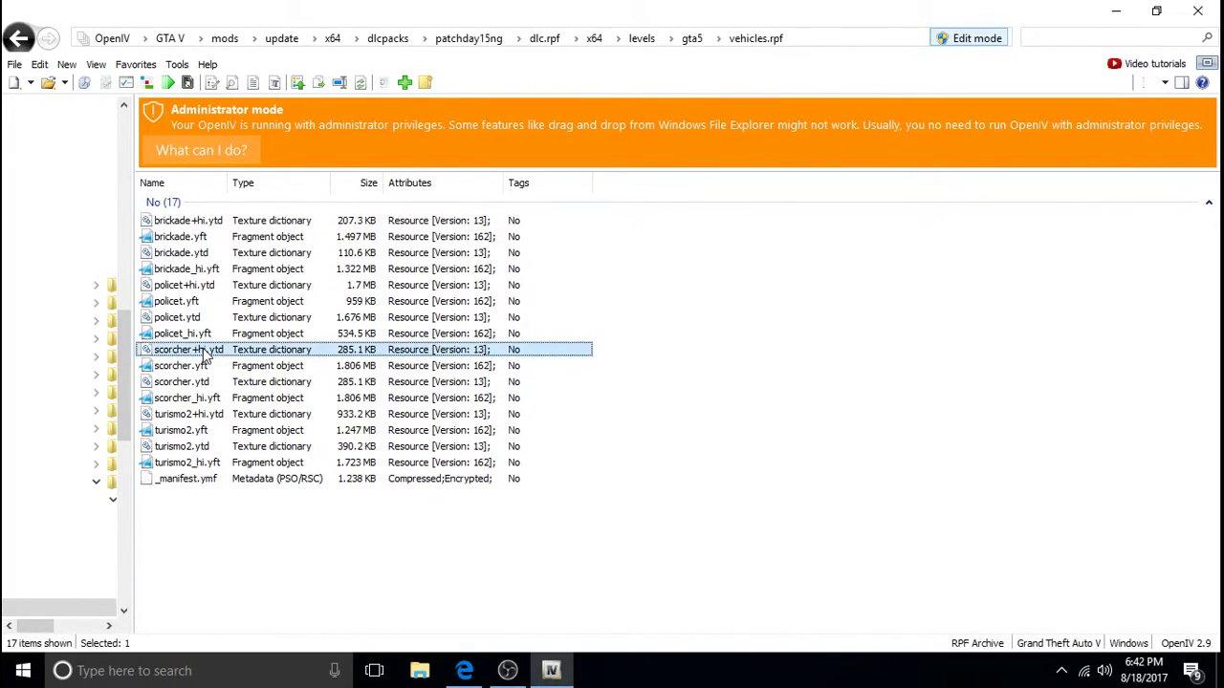
{"action": "right_click", "coordinate": [202, 349]}
{"action": "left_click", "coordinate": [248, 543]}
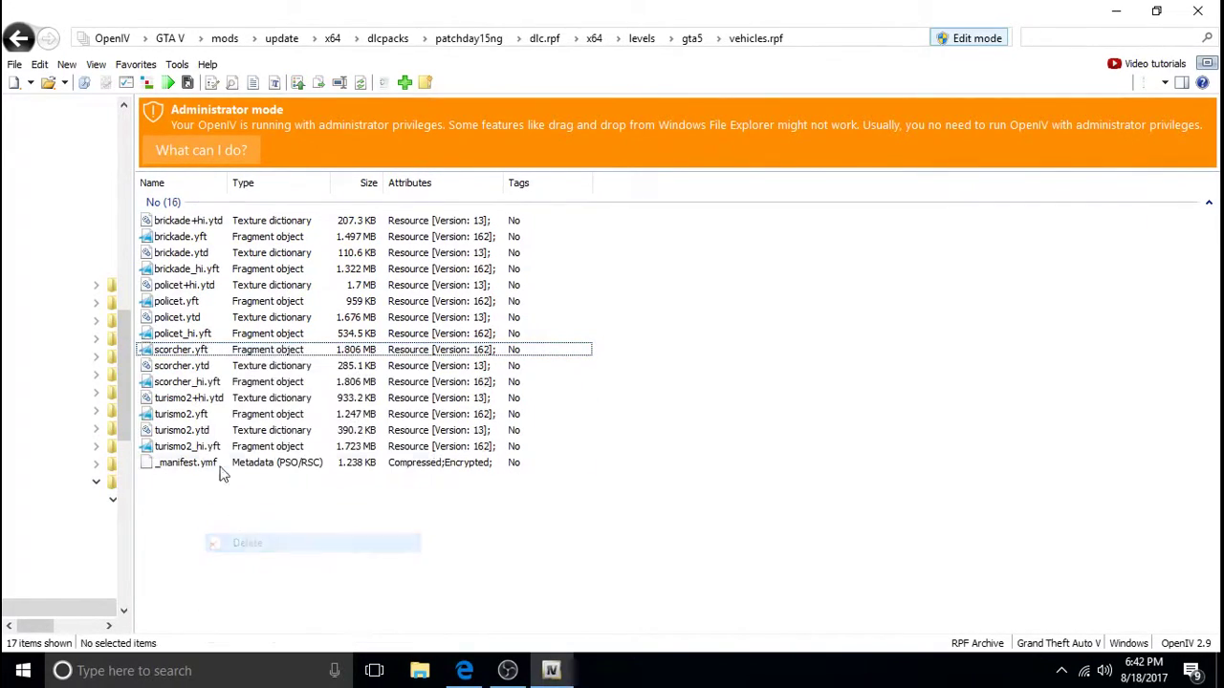
{"action": "left_click", "coordinate": [212, 351]}
{"action": "right_click", "coordinate": [216, 352]}
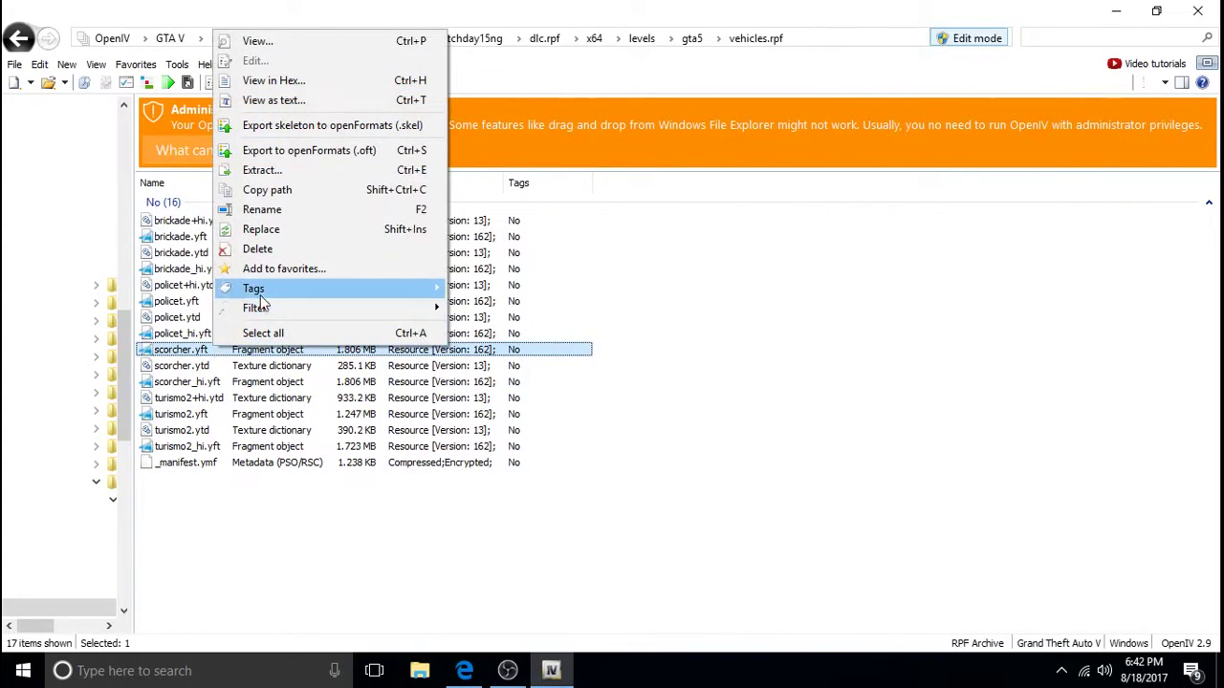
{"action": "left_click", "coordinate": [279, 248]}
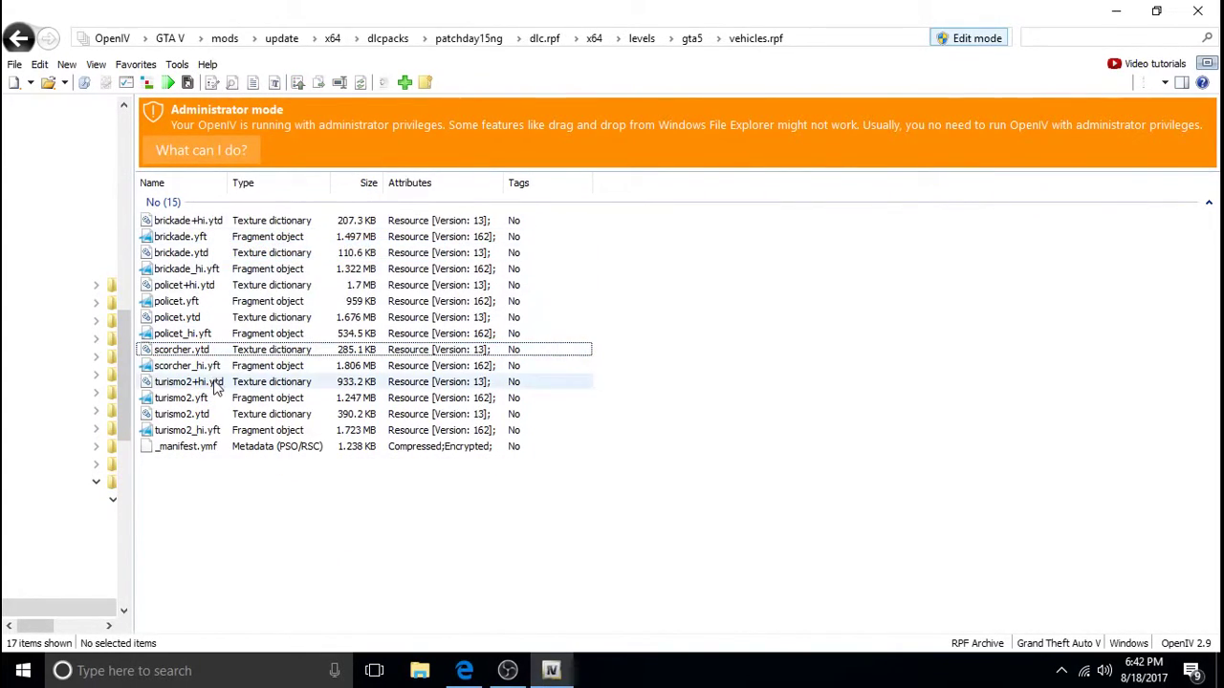
Delete scorcher.ytd and scorcher_hi.yft, leaving 13 items
{"action": "left_click", "coordinate": [219, 351]}
{"action": "right_click", "coordinate": [220, 350]}
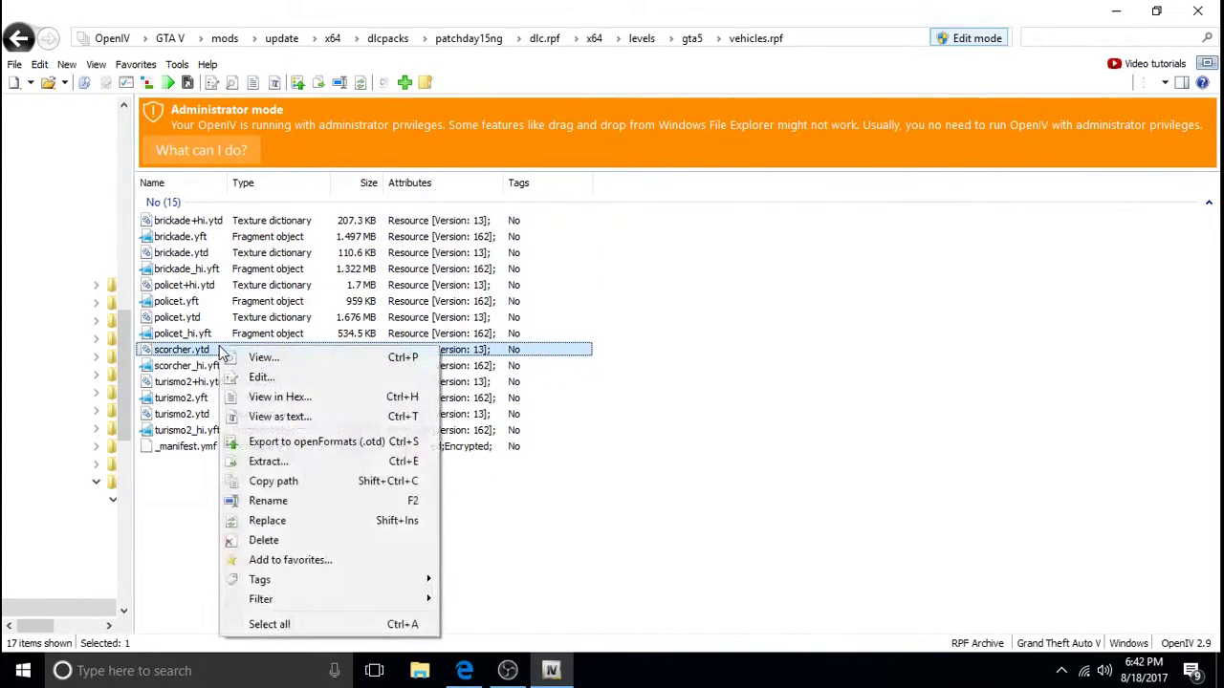
{"action": "left_click", "coordinate": [271, 545]}
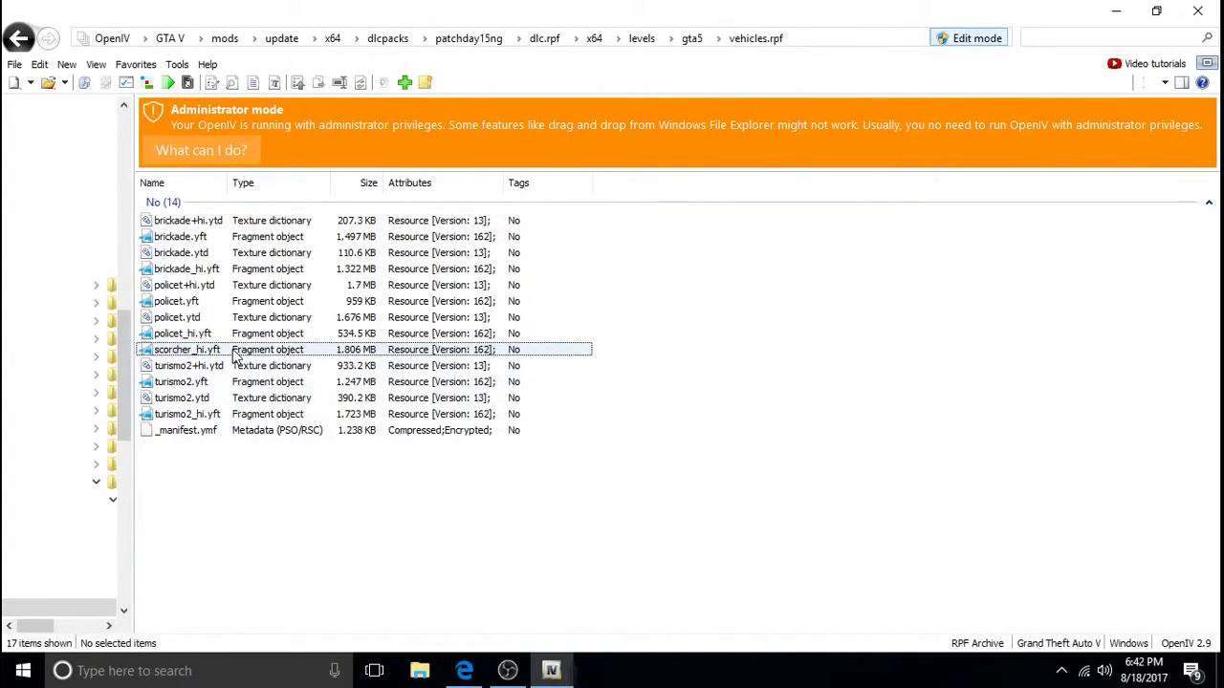
{"action": "left_click", "coordinate": [234, 351]}
{"action": "right_click", "coordinate": [235, 351]}
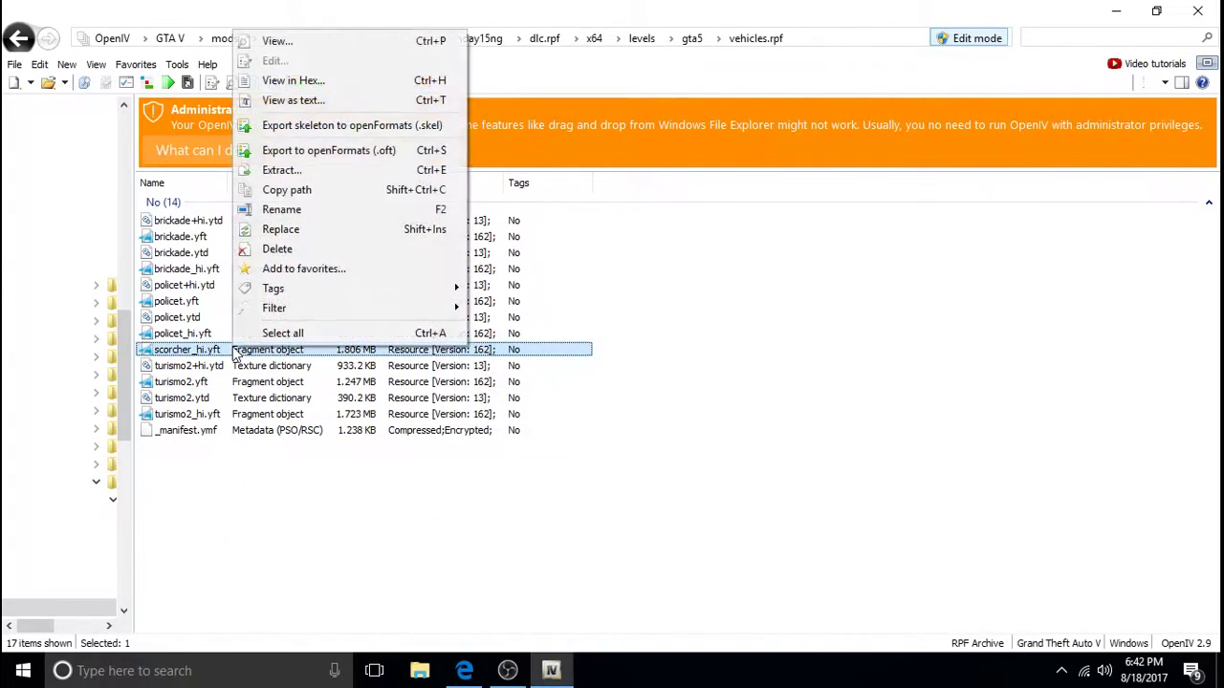
{"action": "left_click", "coordinate": [294, 252]}
{"action": "right_click", "coordinate": [242, 469]}
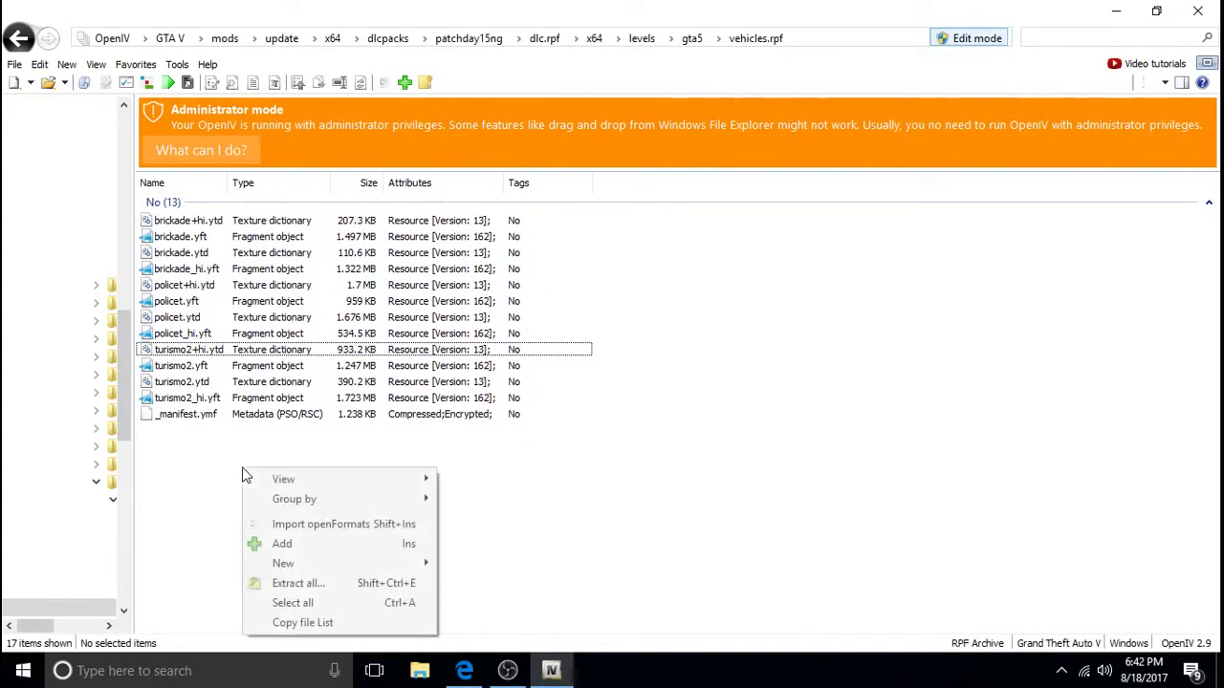
Add scorcher.yft and scorcher.ytd from the Desktop Police Bicycle folder
{"action": "left_click", "coordinate": [292, 545]}
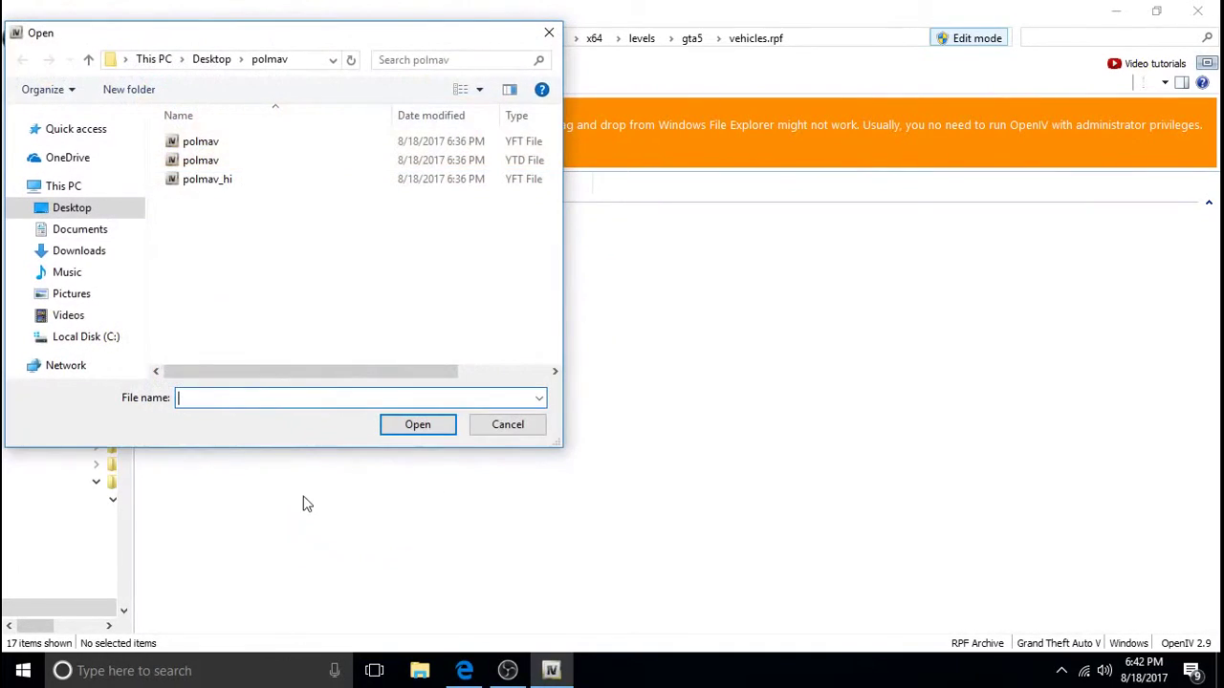
{"action": "left_click", "coordinate": [86, 212]}
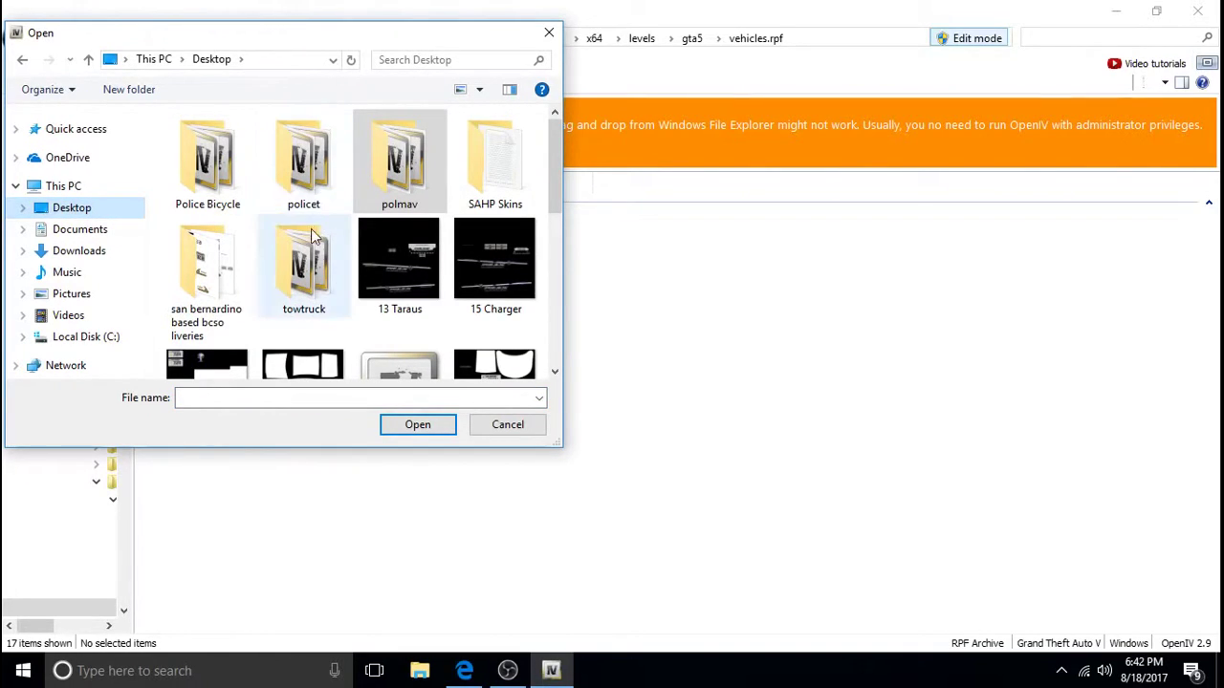
{"action": "double_click", "coordinate": [213, 172]}
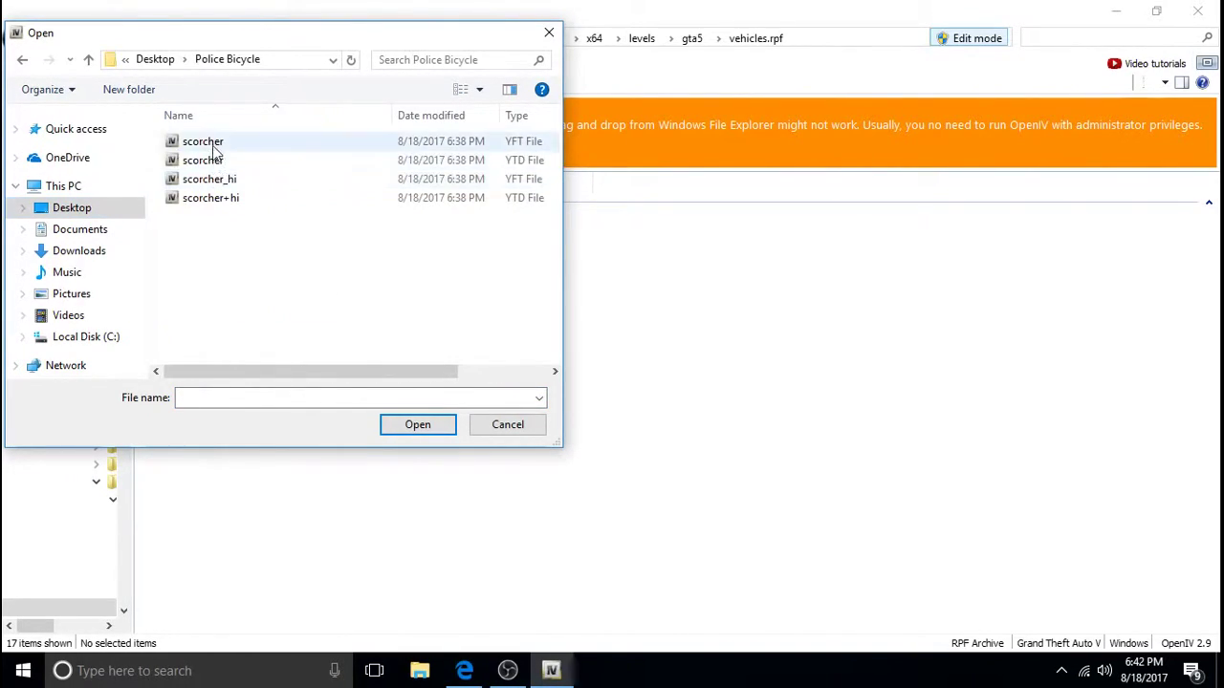
{"action": "left_click", "coordinate": [216, 144]}
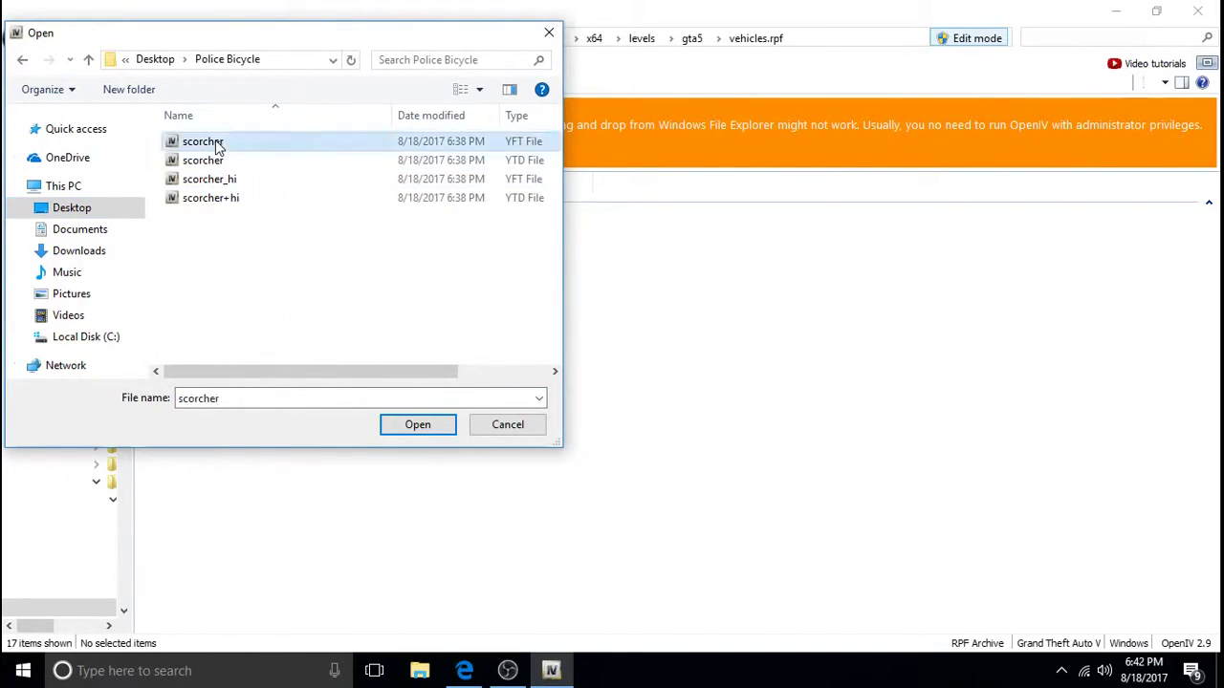
{"action": "left_click", "coordinate": [419, 426]}
{"action": "right_click", "coordinate": [286, 473]}
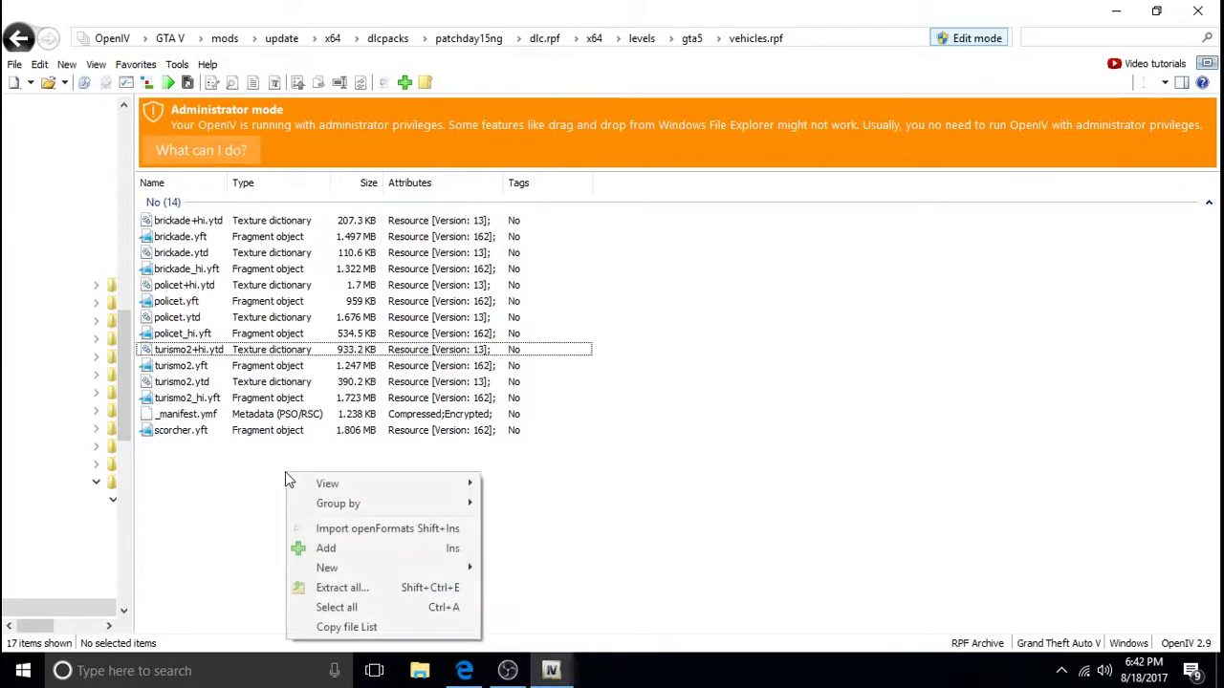
{"action": "left_click", "coordinate": [326, 547]}
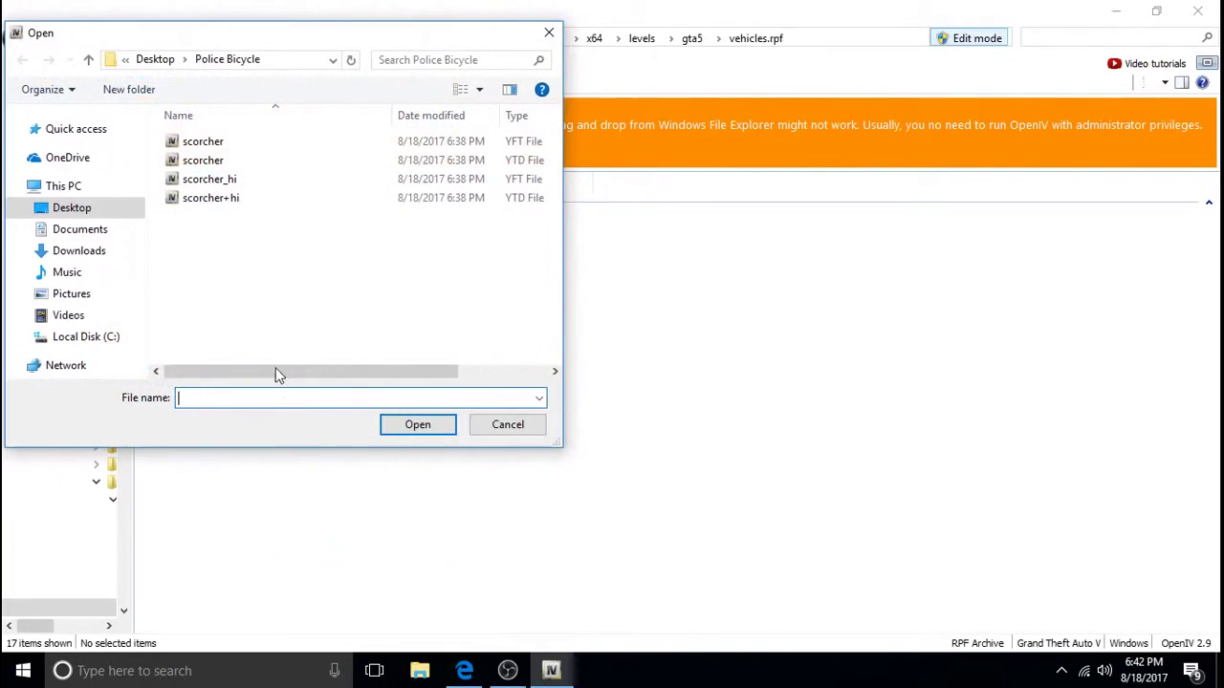
{"action": "left_click", "coordinate": [225, 160]}
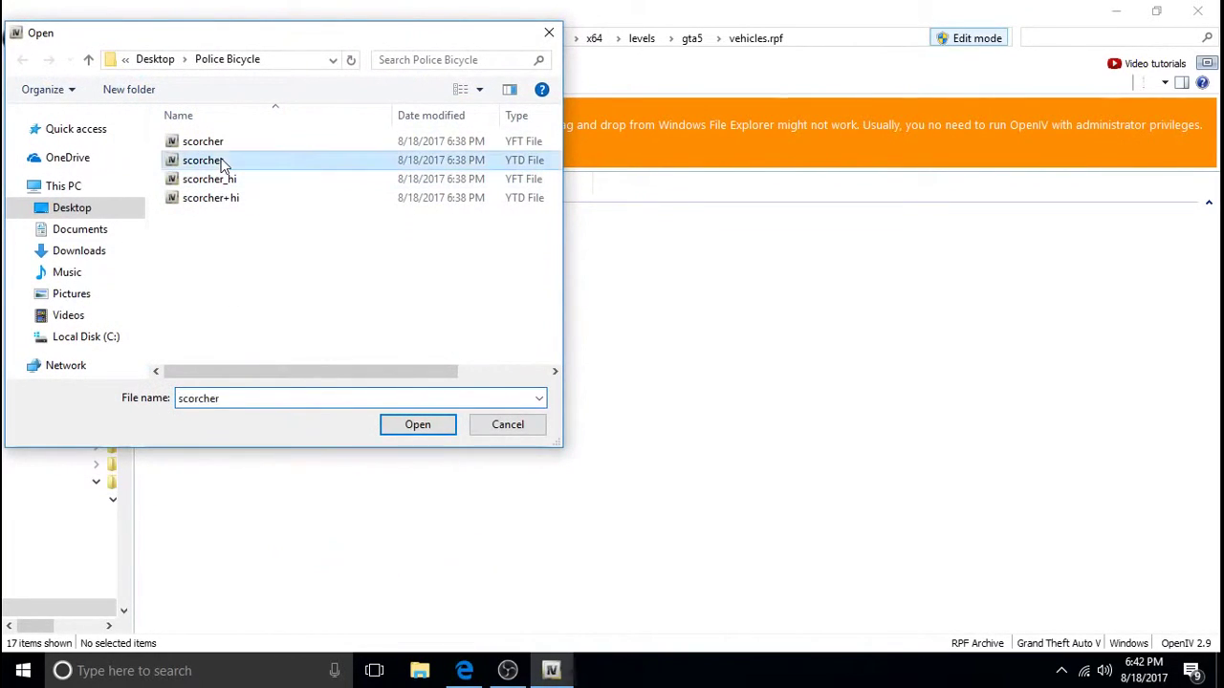
{"action": "left_click", "coordinate": [415, 435]}
Add scorcher_hi.yft and scorcher+hi.ytd, bringing the archive to 17 entries
{"action": "right_click", "coordinate": [263, 492]}
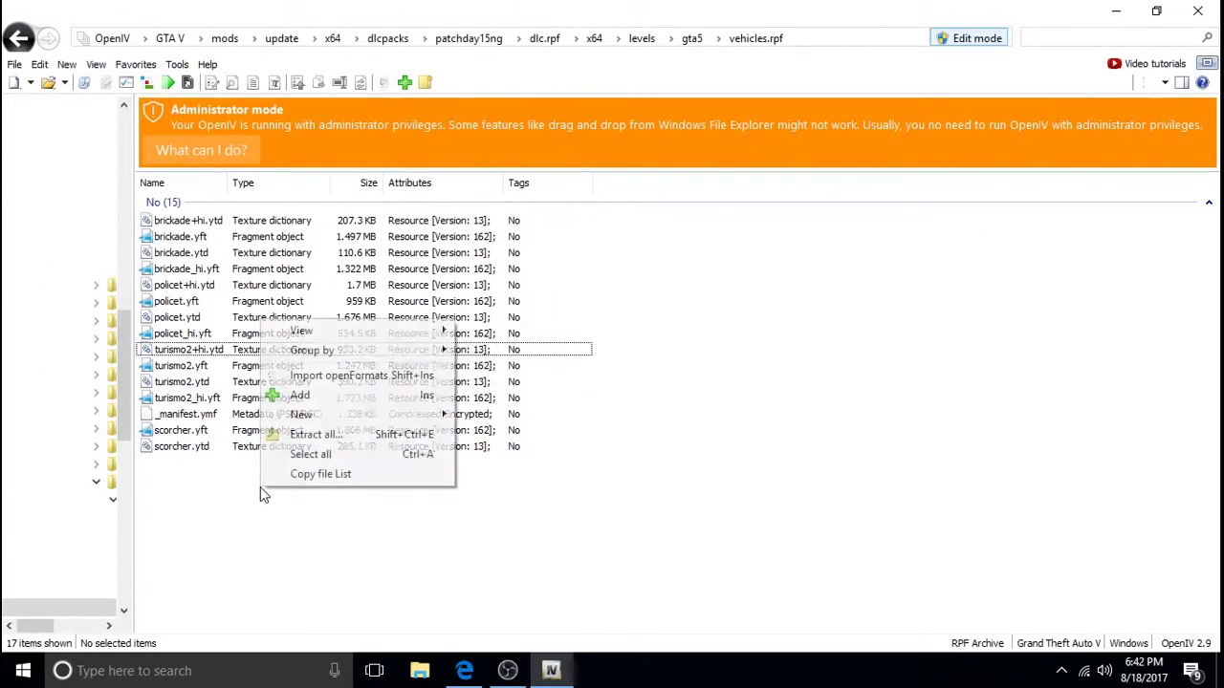
{"action": "left_click", "coordinate": [311, 397]}
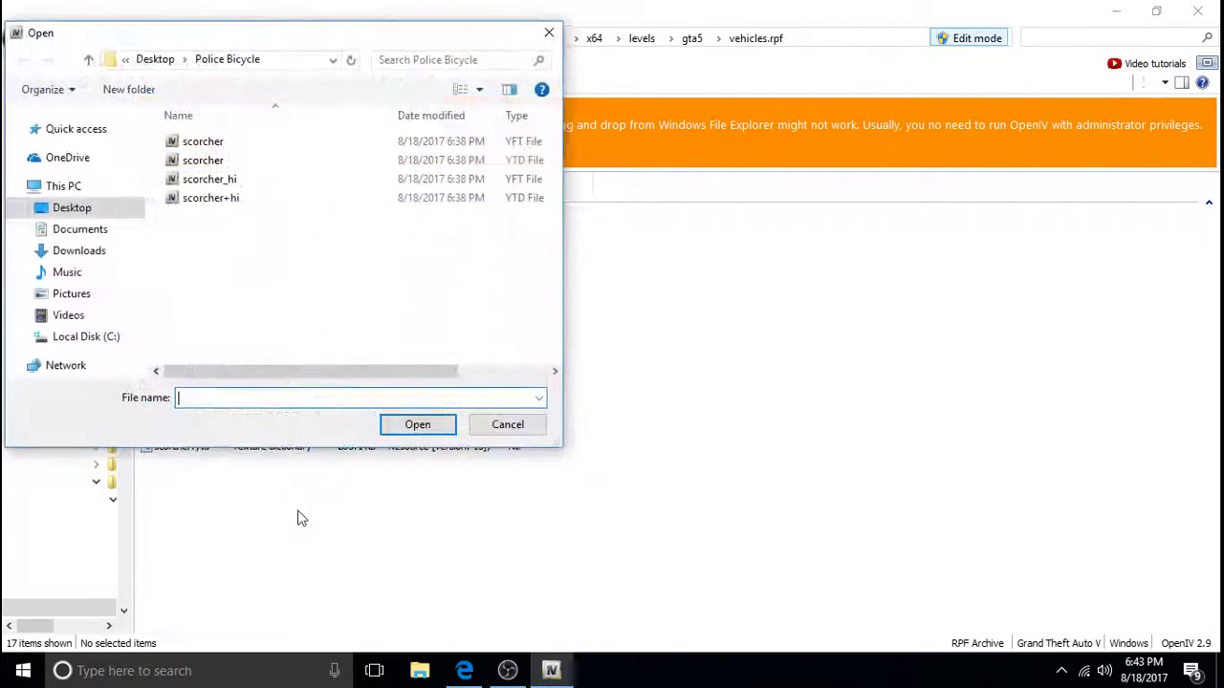
{"action": "left_click", "coordinate": [224, 180]}
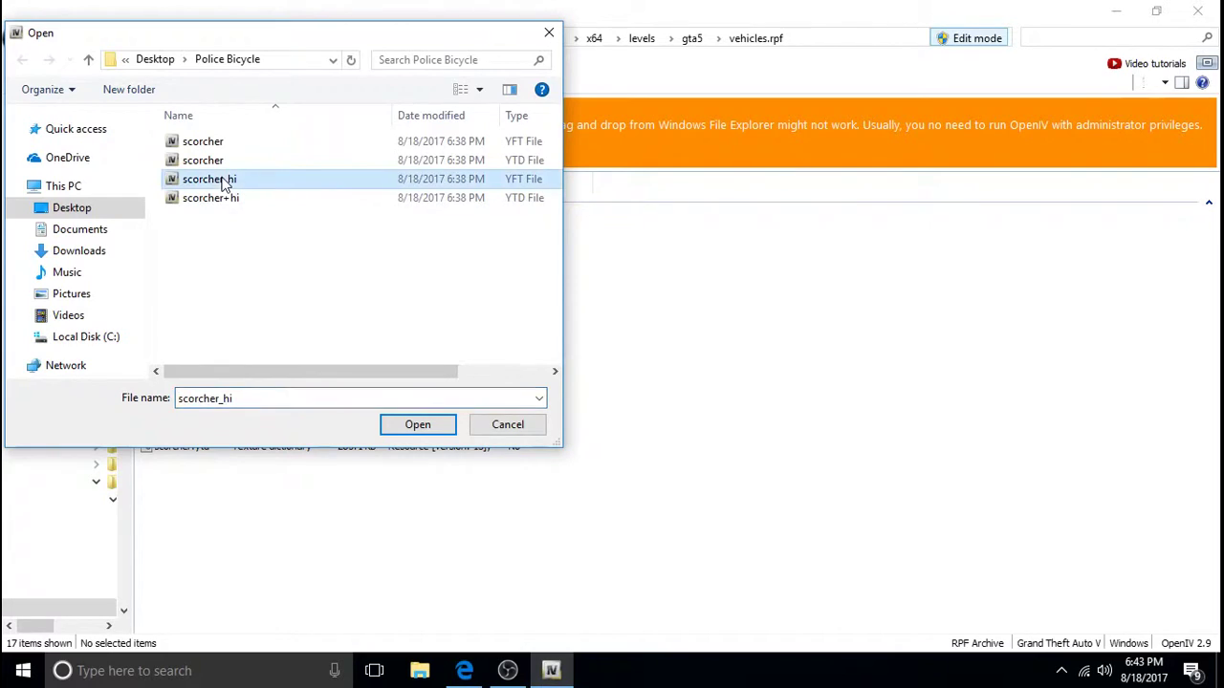
{"action": "left_click", "coordinate": [413, 425]}
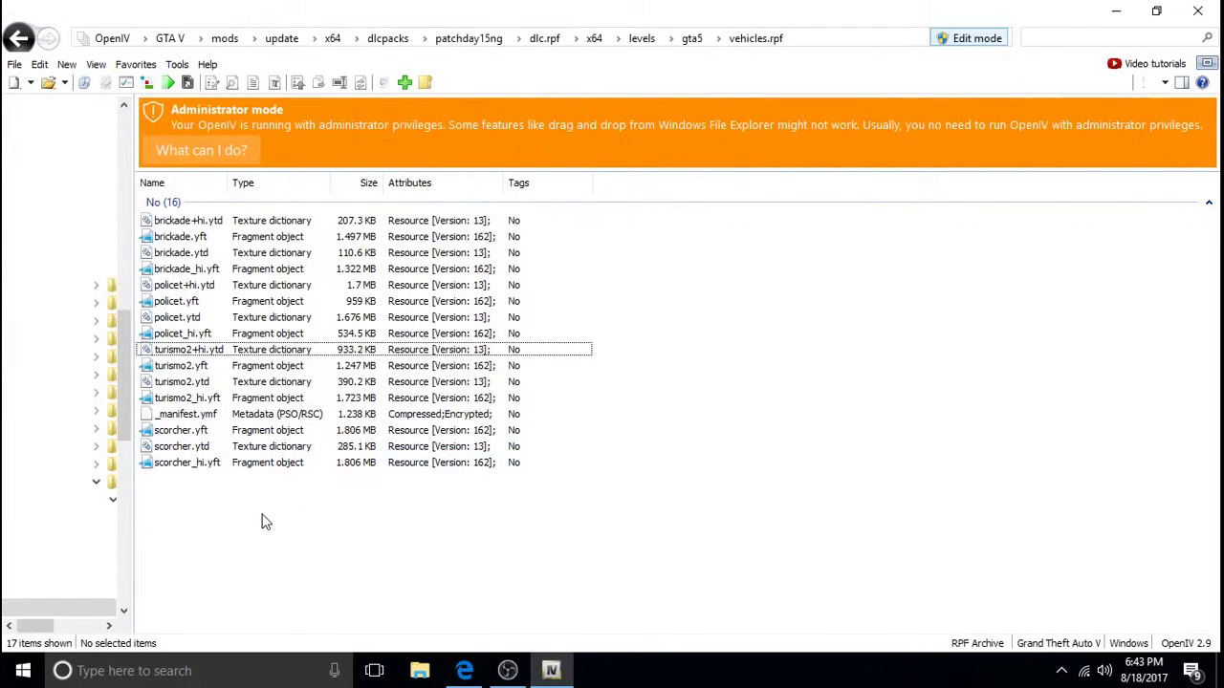
{"action": "right_click", "coordinate": [265, 521]}
{"action": "left_click", "coordinate": [306, 426]}
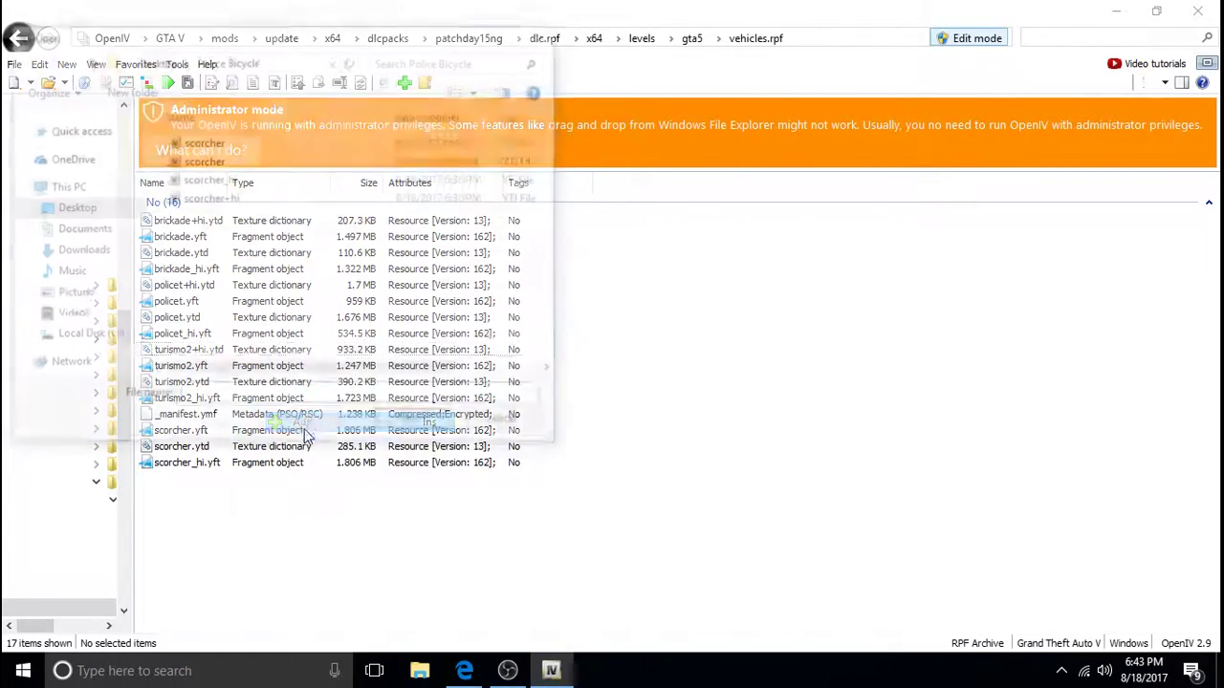
{"action": "left_click", "coordinate": [234, 200]}
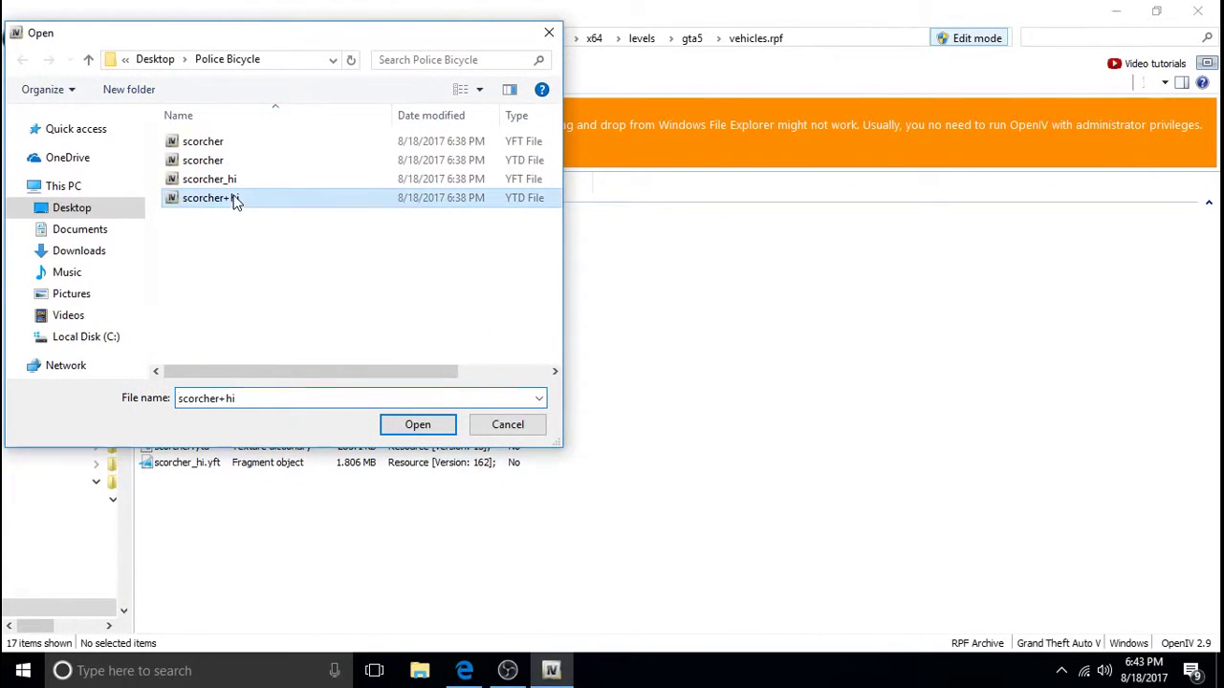
{"action": "left_click", "coordinate": [415, 429]}
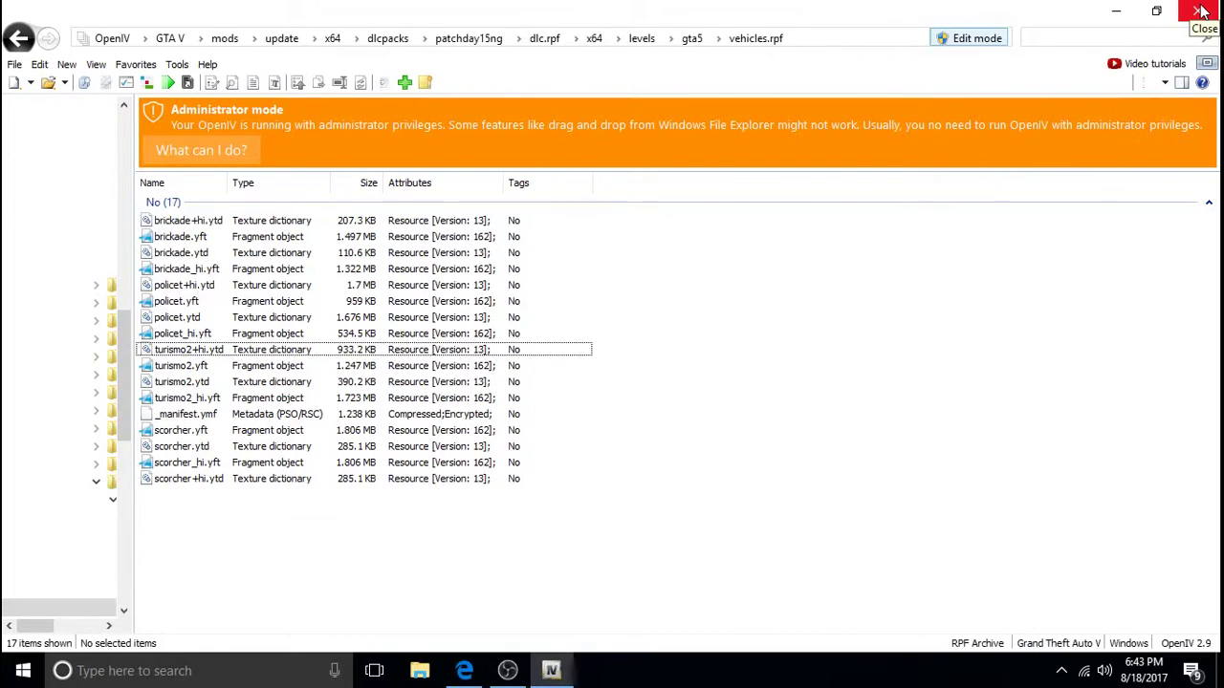
Close OpenIV and start GTA V from the RAGEPluginHook desktop shortcut
{"action": "left_click", "coordinate": [1200, 11]}
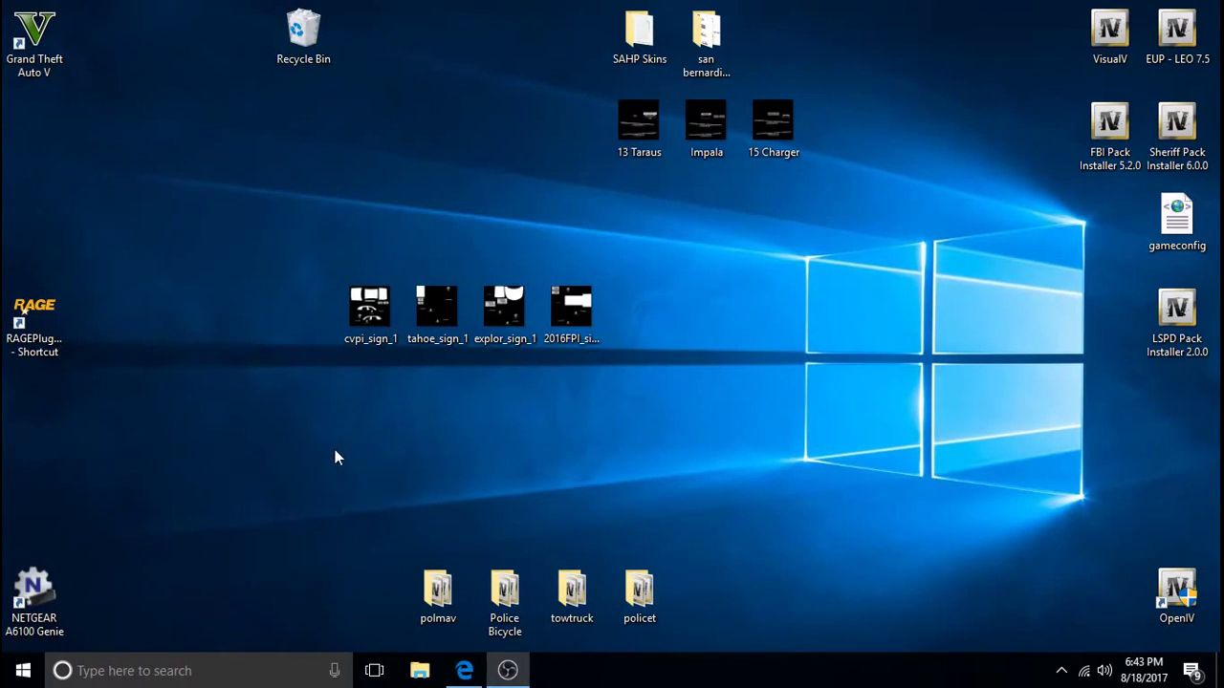
{"action": "double_click", "coordinate": [43, 336]}
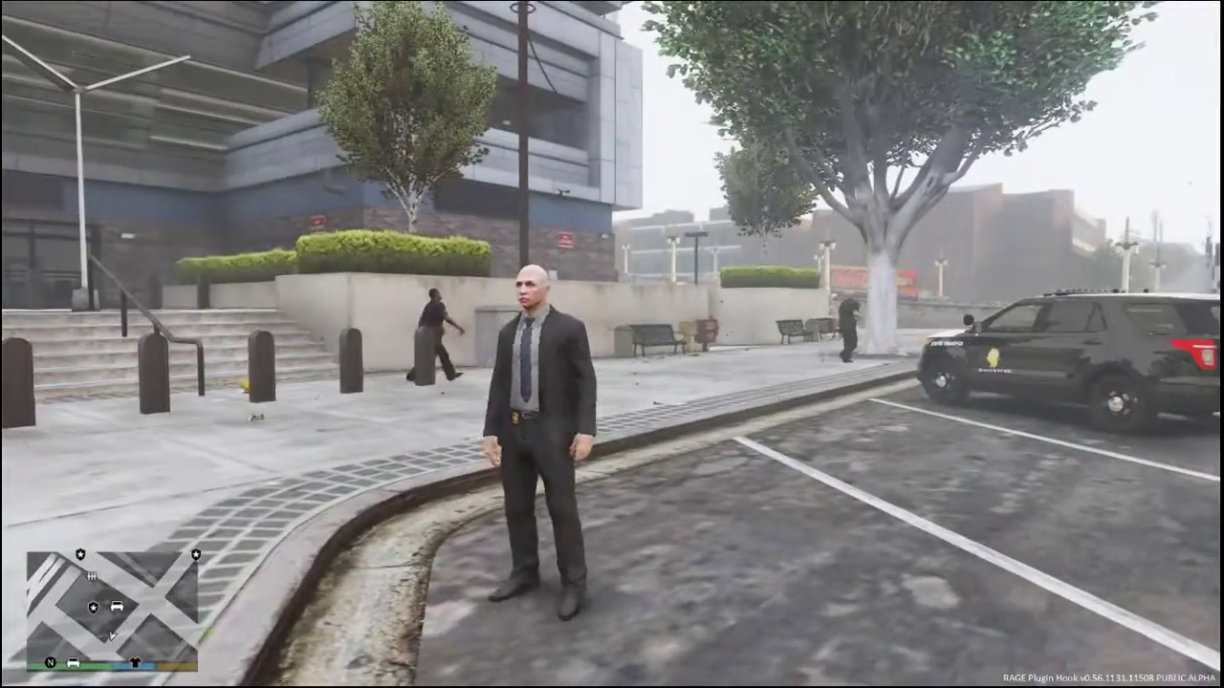
Walk the character along the sidewalk into the lot with the parked police cruisers
{"action": "key", "text": "w"}
{"action": "key", "text": "w"}
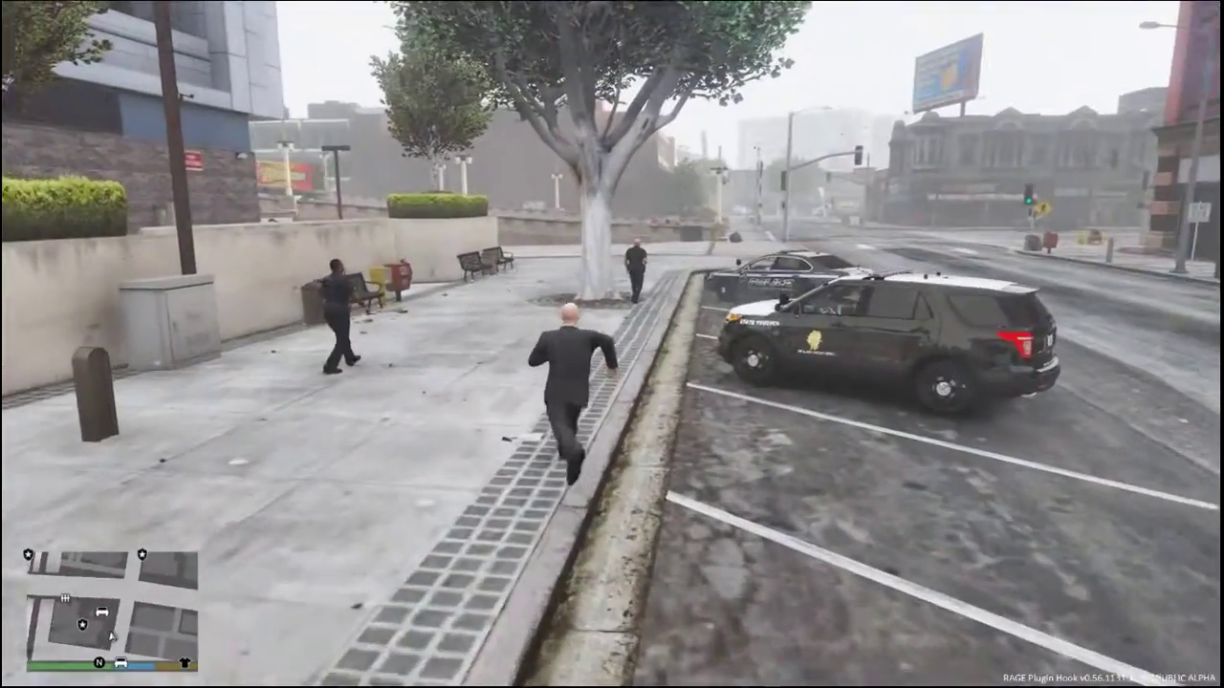
{"action": "key", "text": "w"}
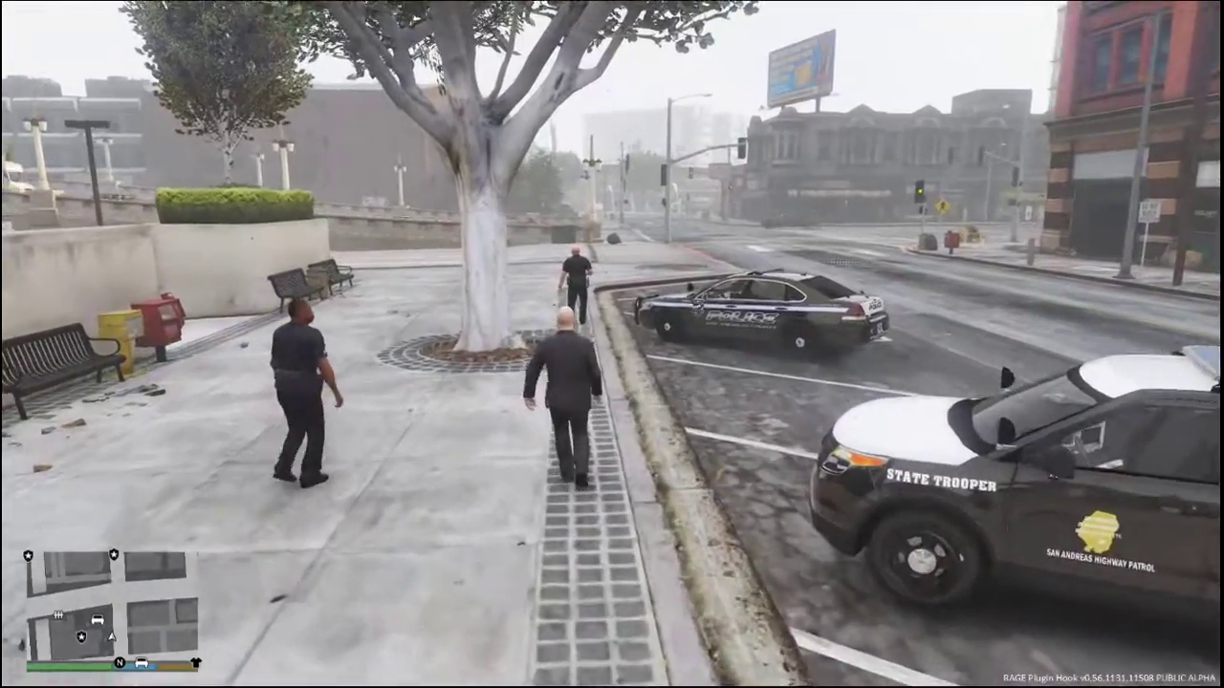
{"action": "key", "text": "a"}
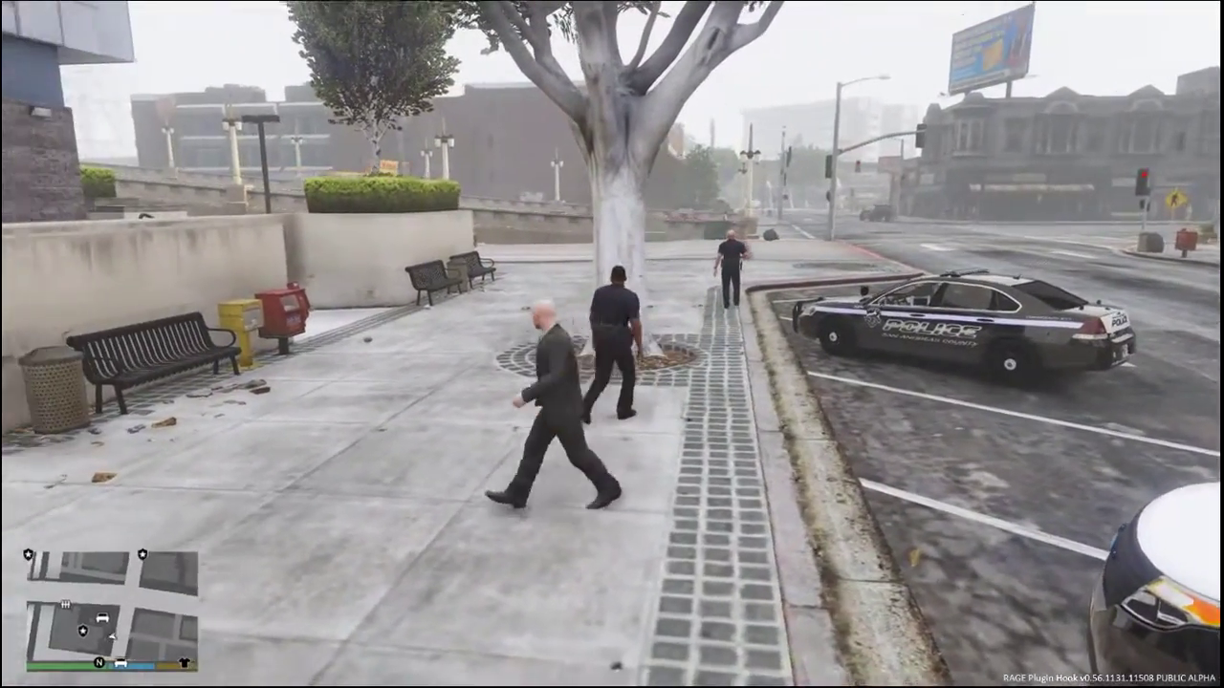
{"action": "key", "text": "w"}
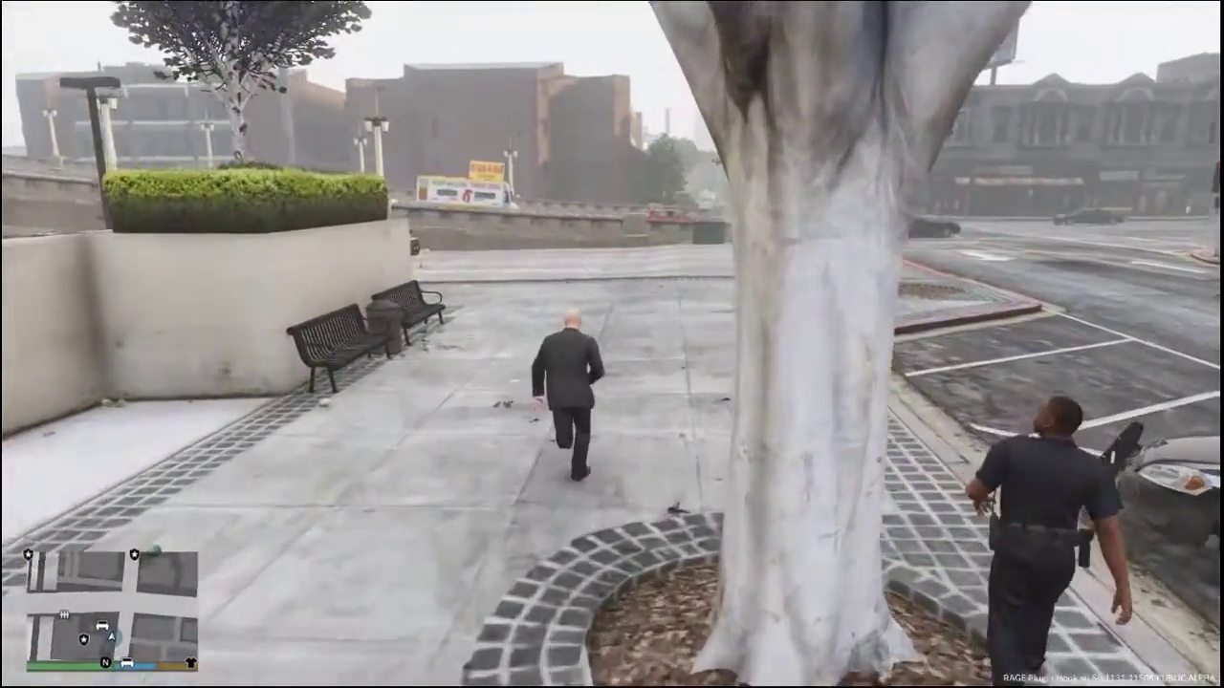
{"action": "key", "text": "a"}
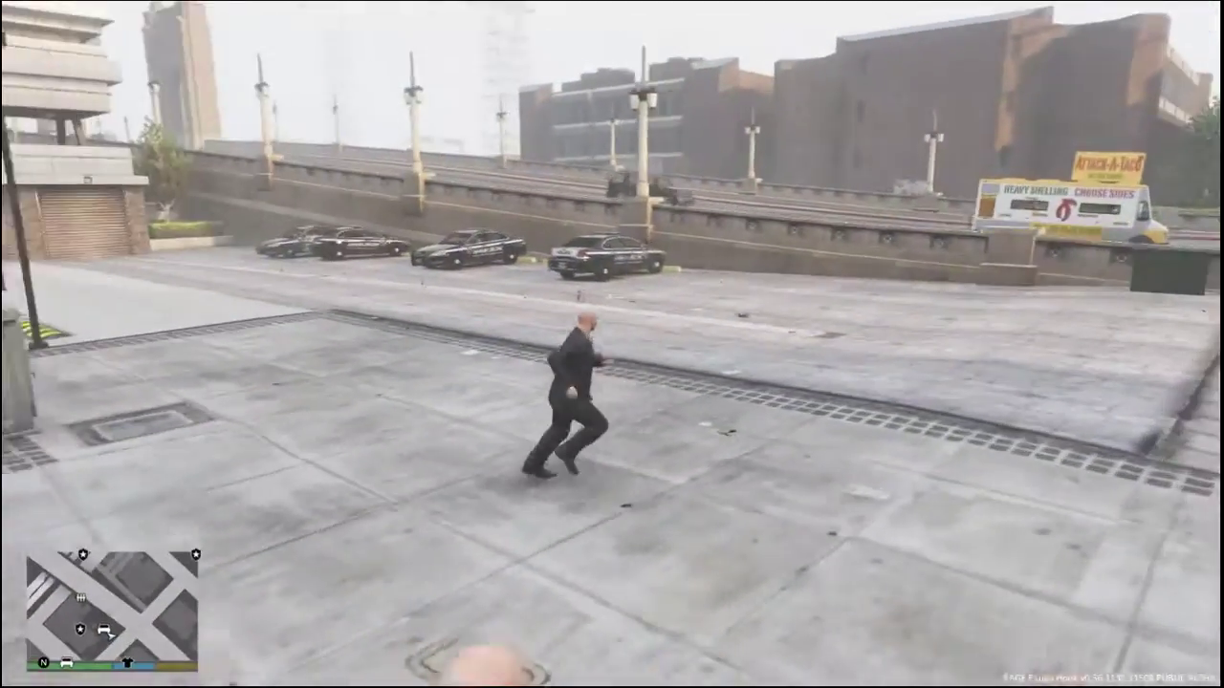
{"action": "key", "text": "a"}
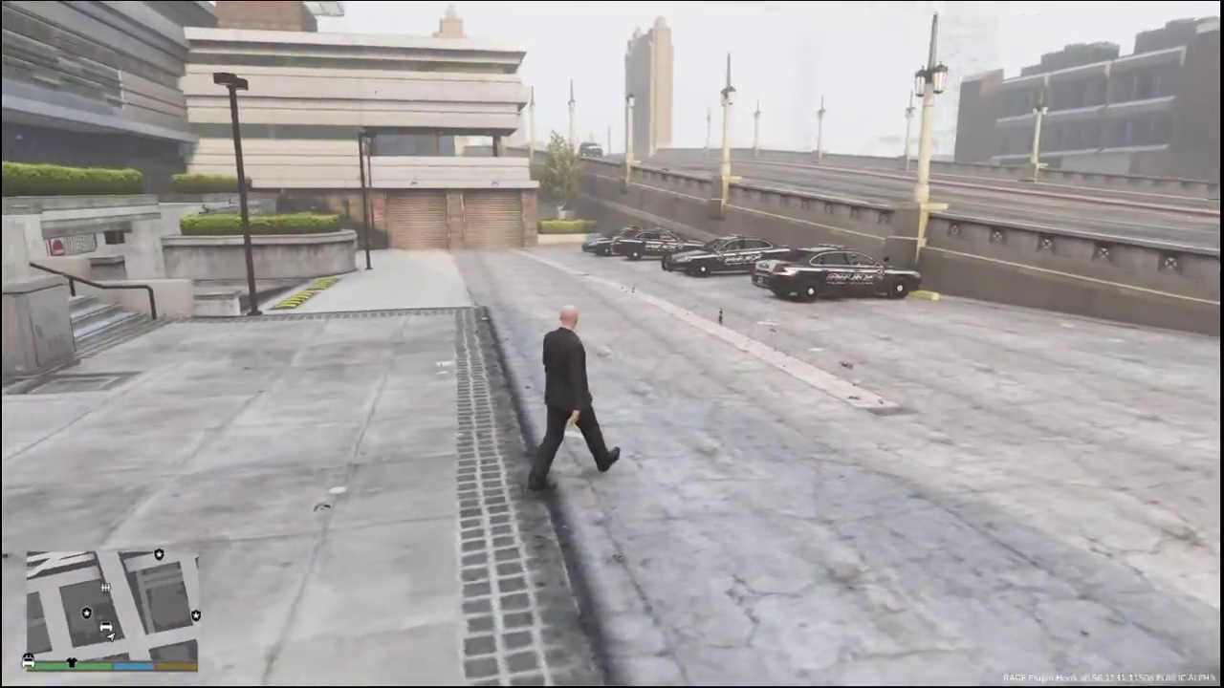
{"action": "key", "text": "w"}
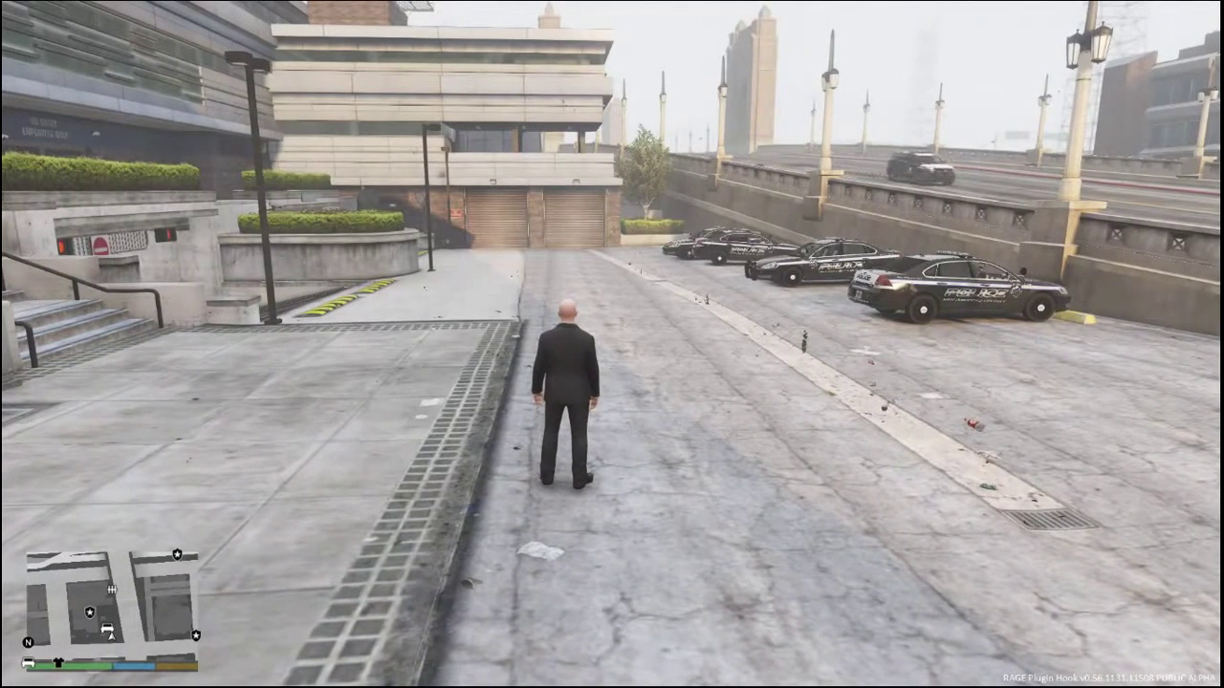
Spawn the POLMAV helicopter with 'spawn pol', tab-completed, in the RAGE Plugin Hook console
{"action": "key", "text": "F4"}
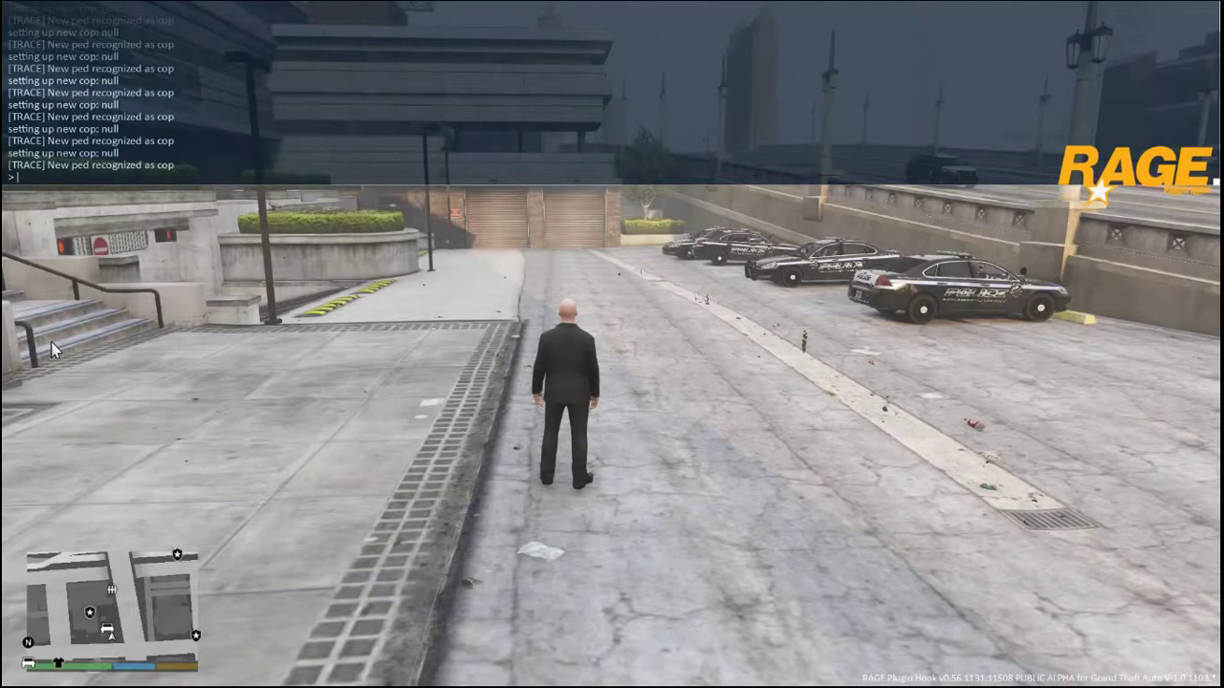
{"action": "type", "text": "s"}
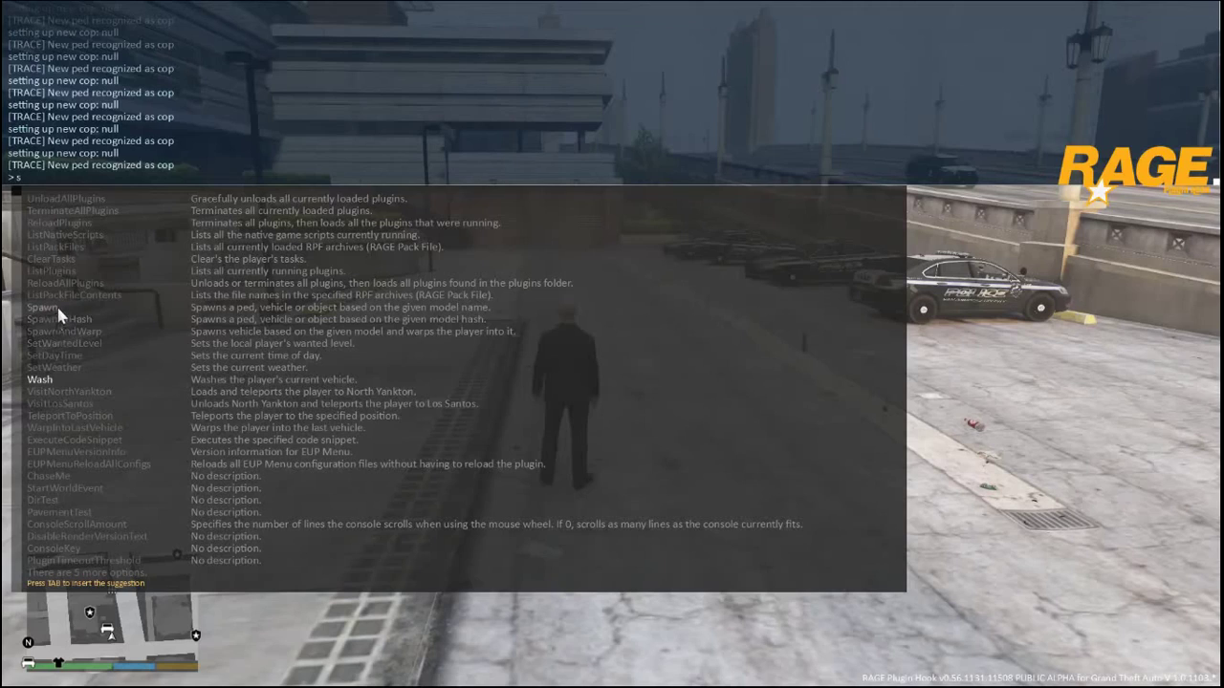
{"action": "type", "text": "pawn"}
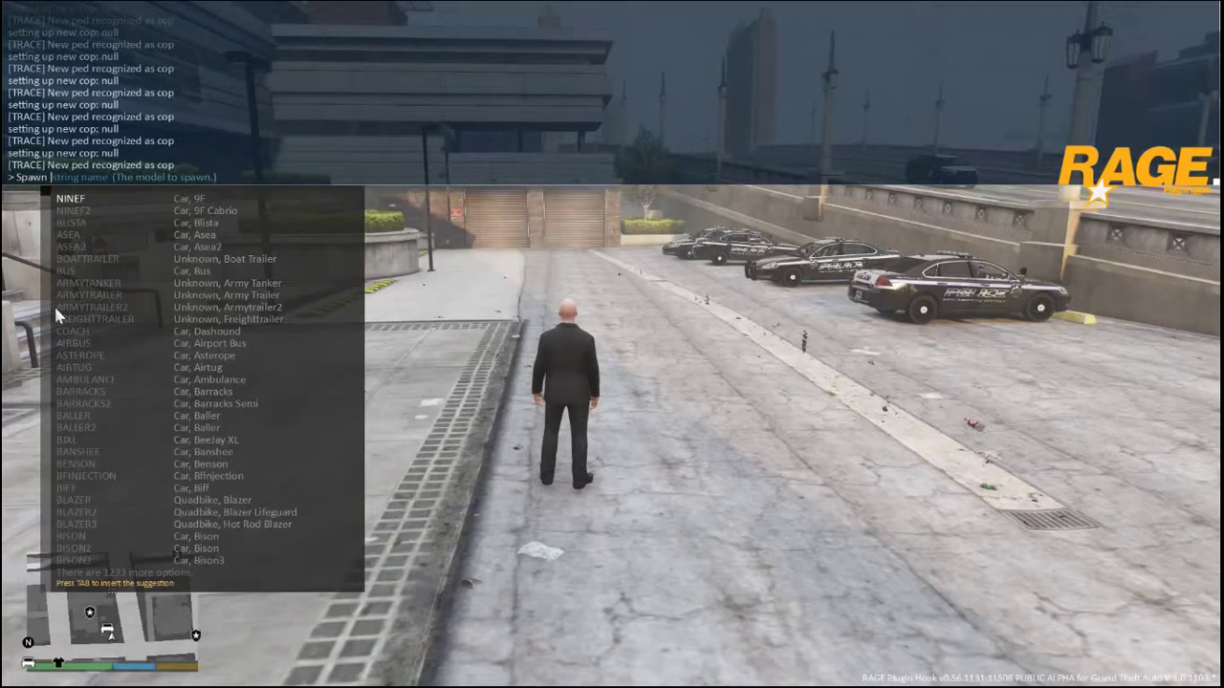
{"action": "type", "text": "l"}
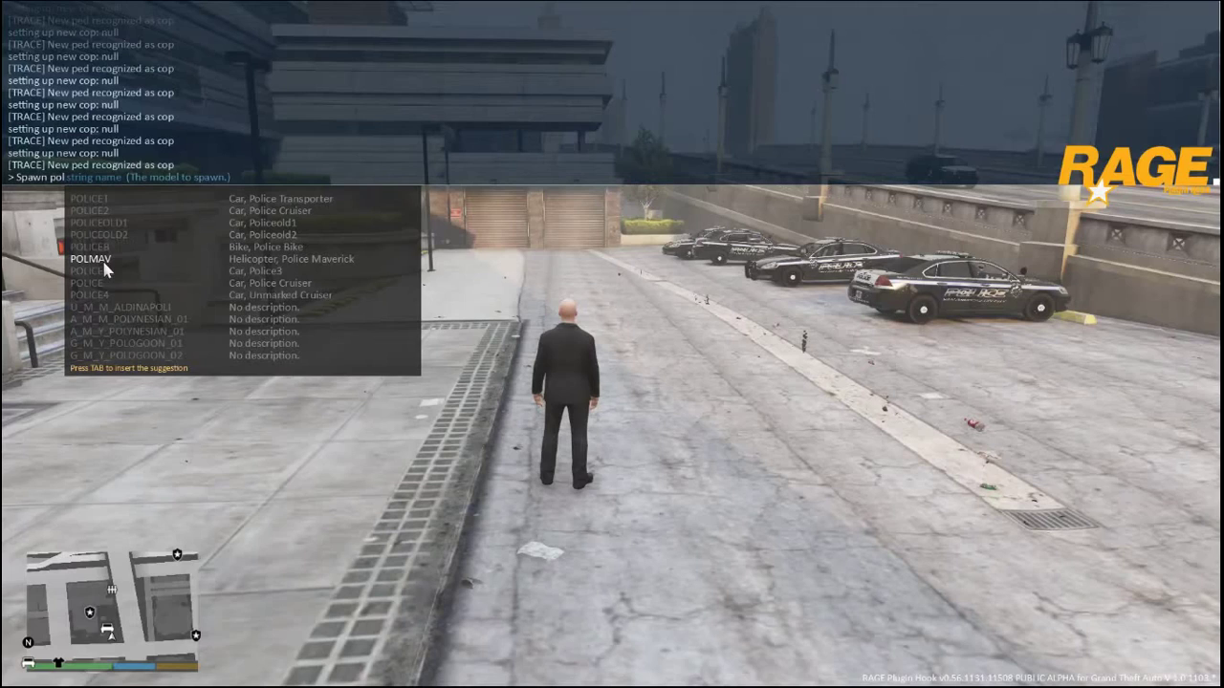
{"action": "key", "text": "Tab"}
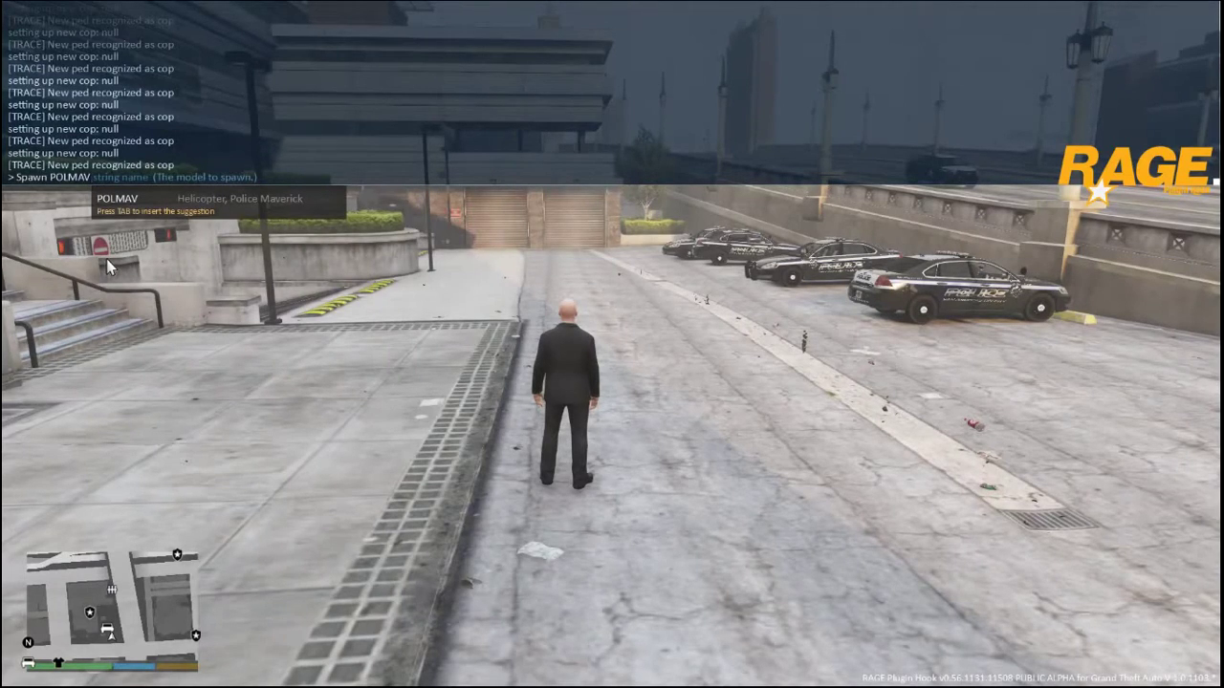
{"action": "key", "text": "Return"}
Close the console, walk up to the police helicopter, then walk off across the plaza
{"action": "key", "text": "F4"}
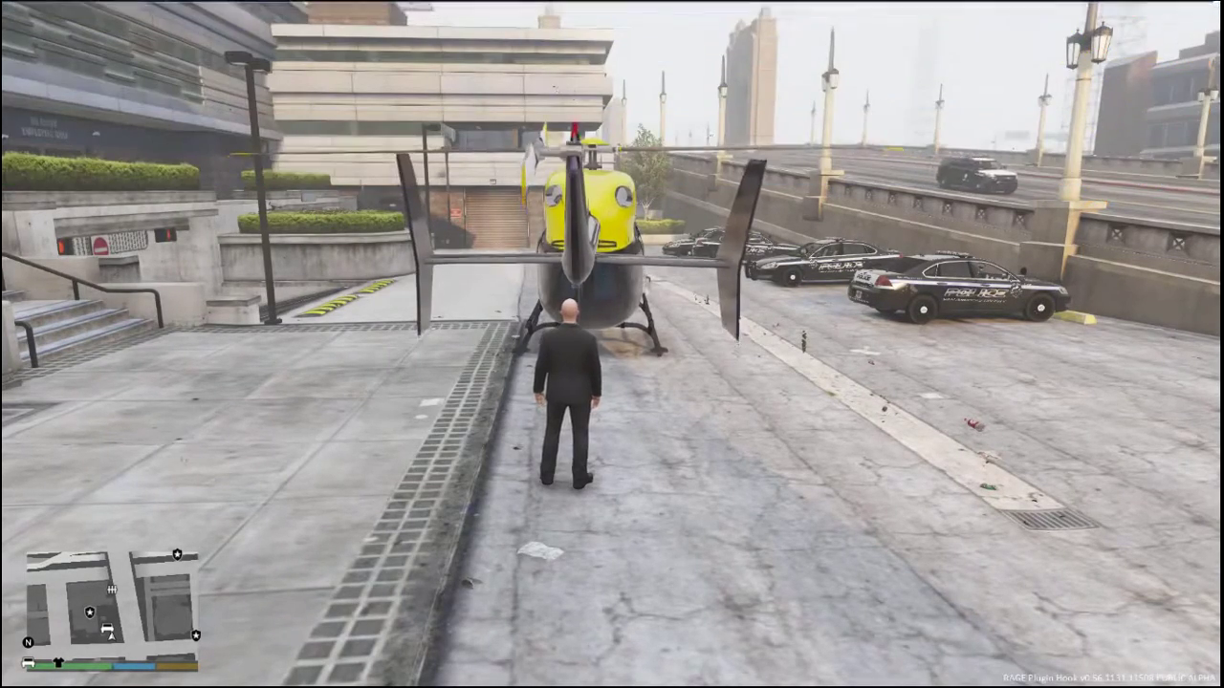
{"action": "key", "text": "a"}
{"action": "key", "text": "w"}
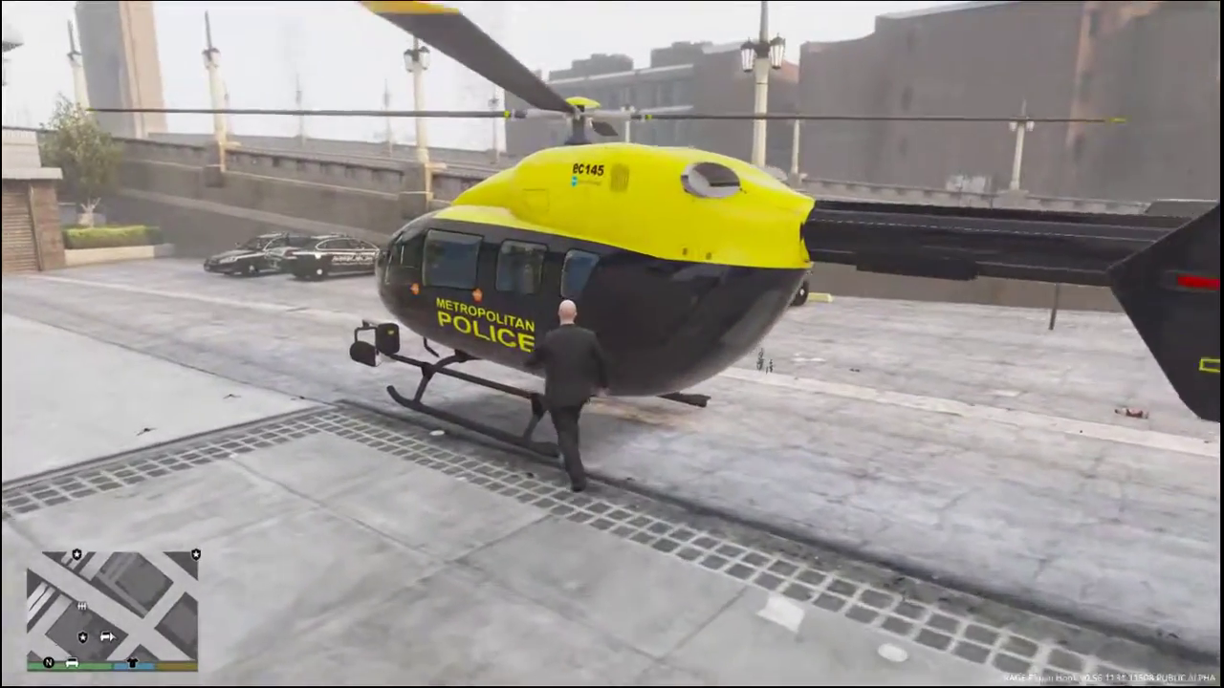
{"action": "key", "text": "f"}
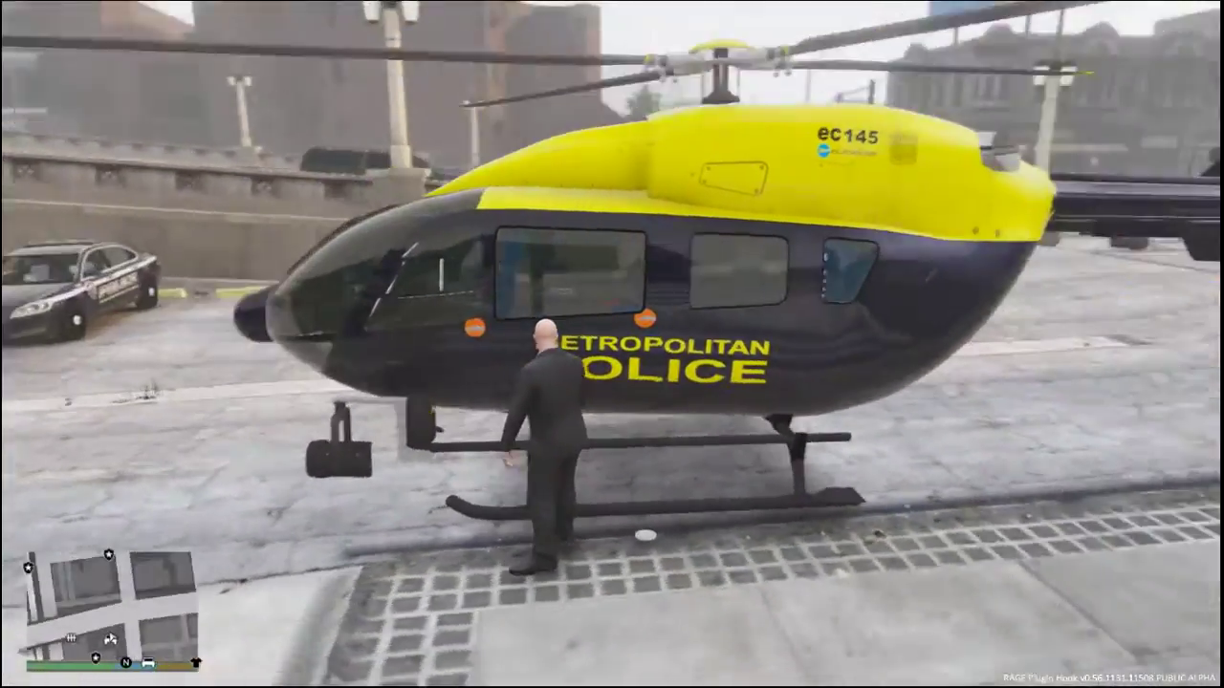
{"action": "key", "text": "w"}
{"action": "key", "text": "w"}
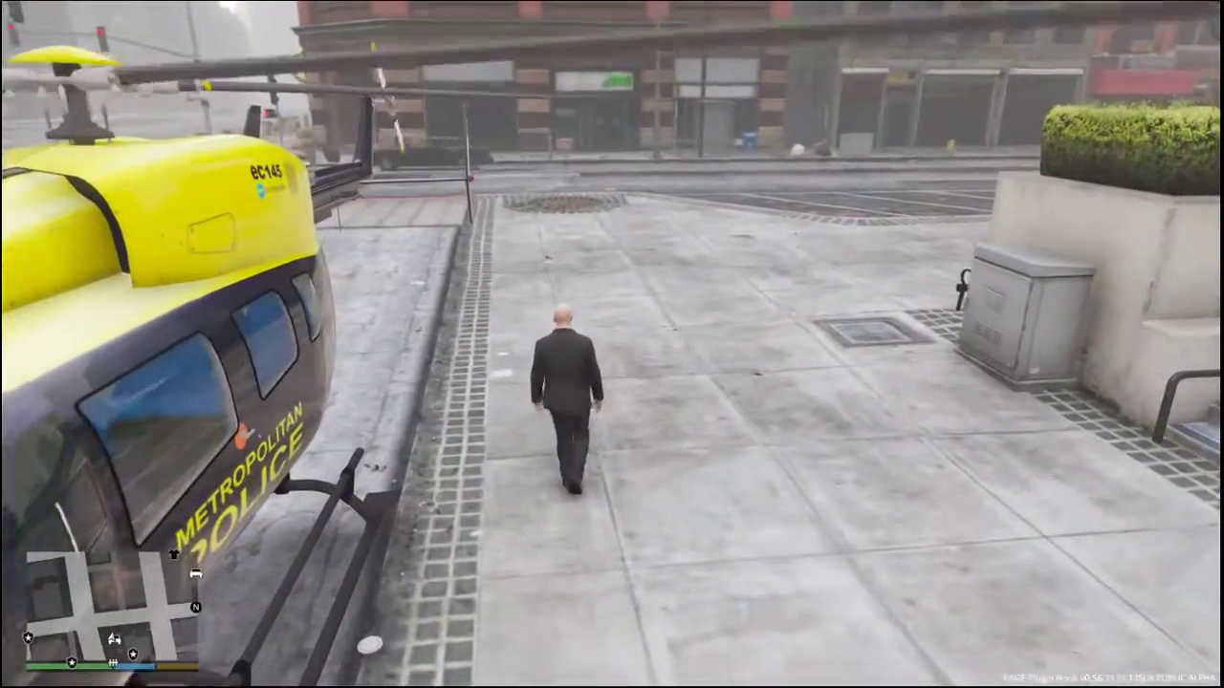
{"action": "key", "text": "w"}
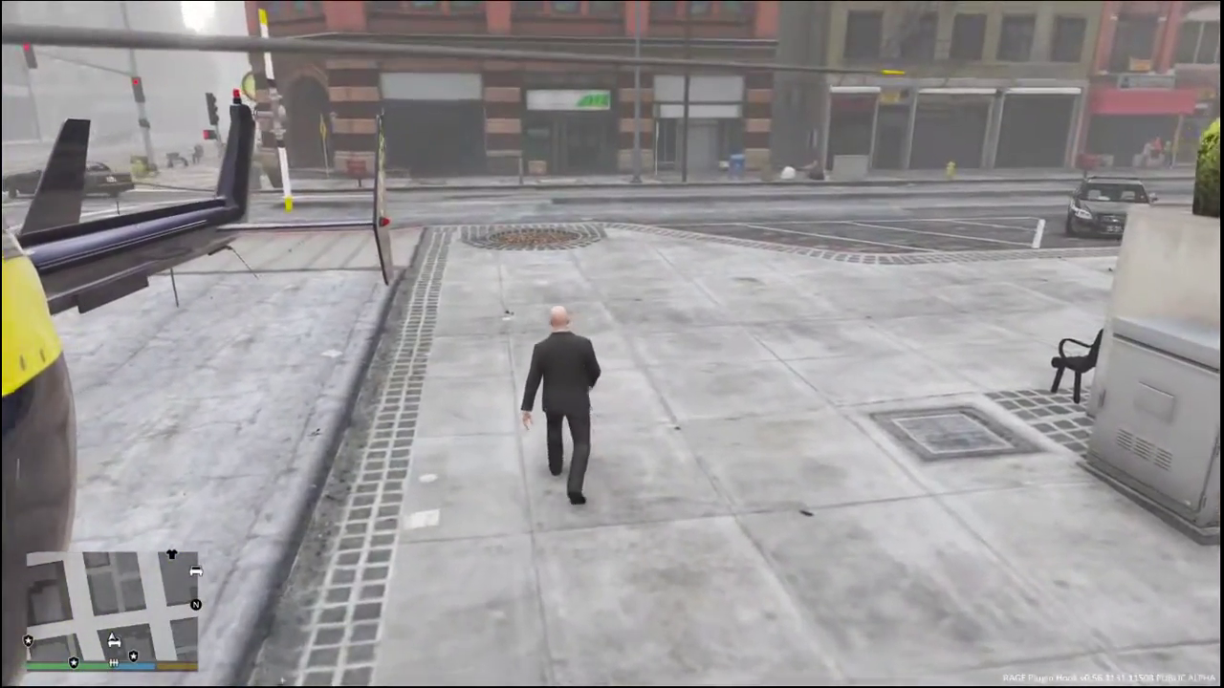
Run 'Spawn SCORCHER' in the RAGE Plugin Hook console to place the police bike ahead
{"action": "key", "text": "F4"}
{"action": "type", "text": "s"}
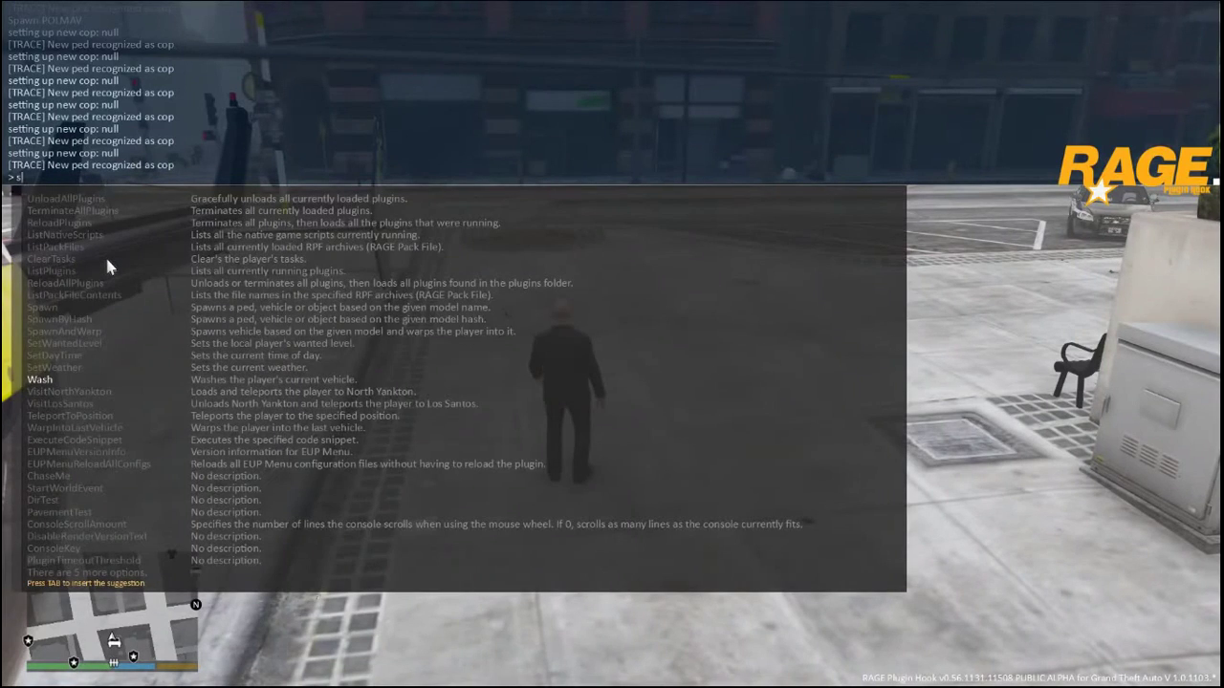
{"action": "left_click", "coordinate": [56, 308]}
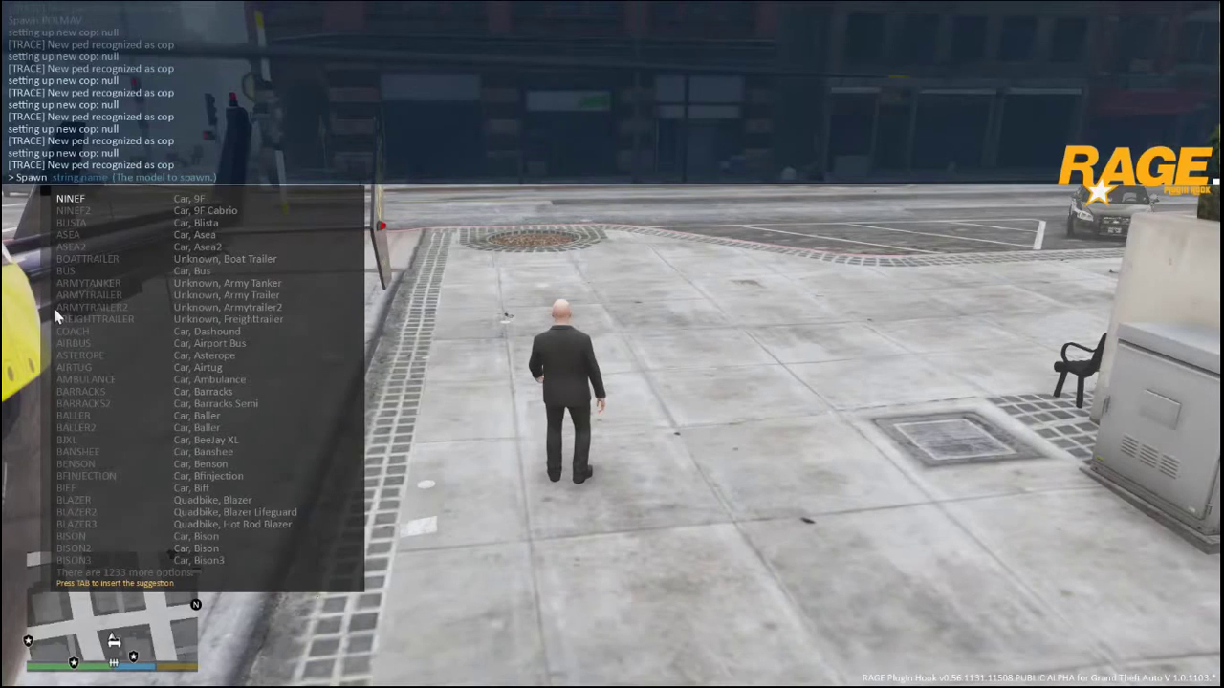
{"action": "type", "text": "sc"}
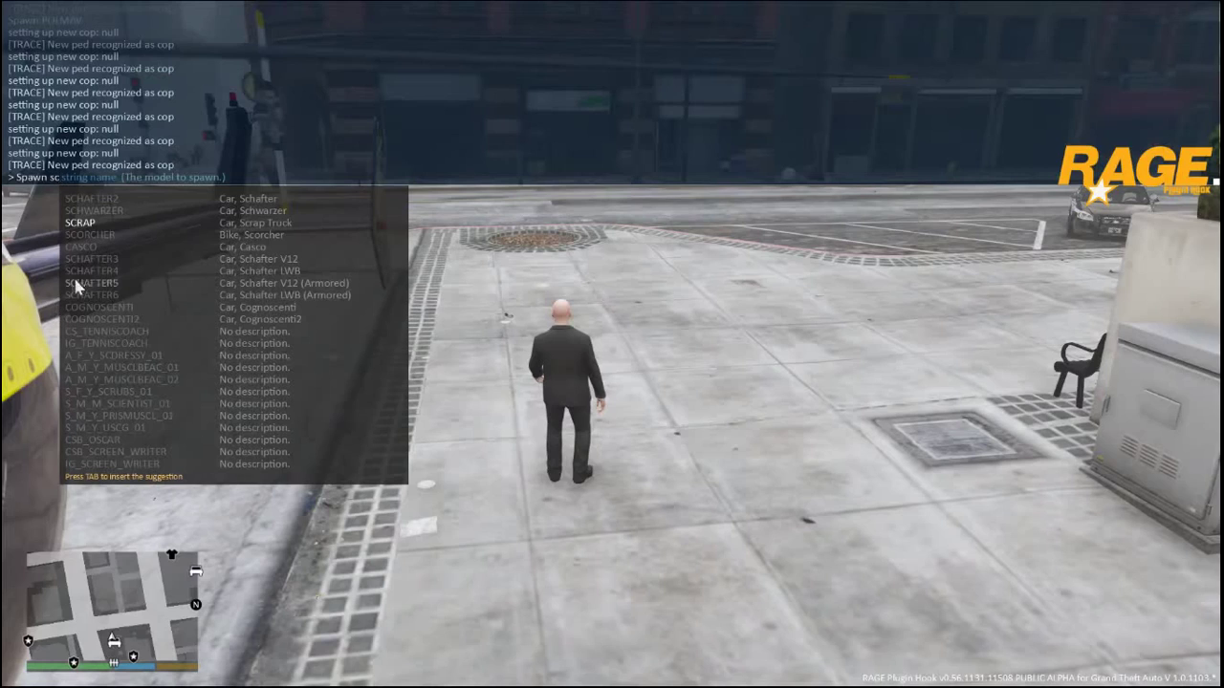
{"action": "left_click", "coordinate": [113, 236]}
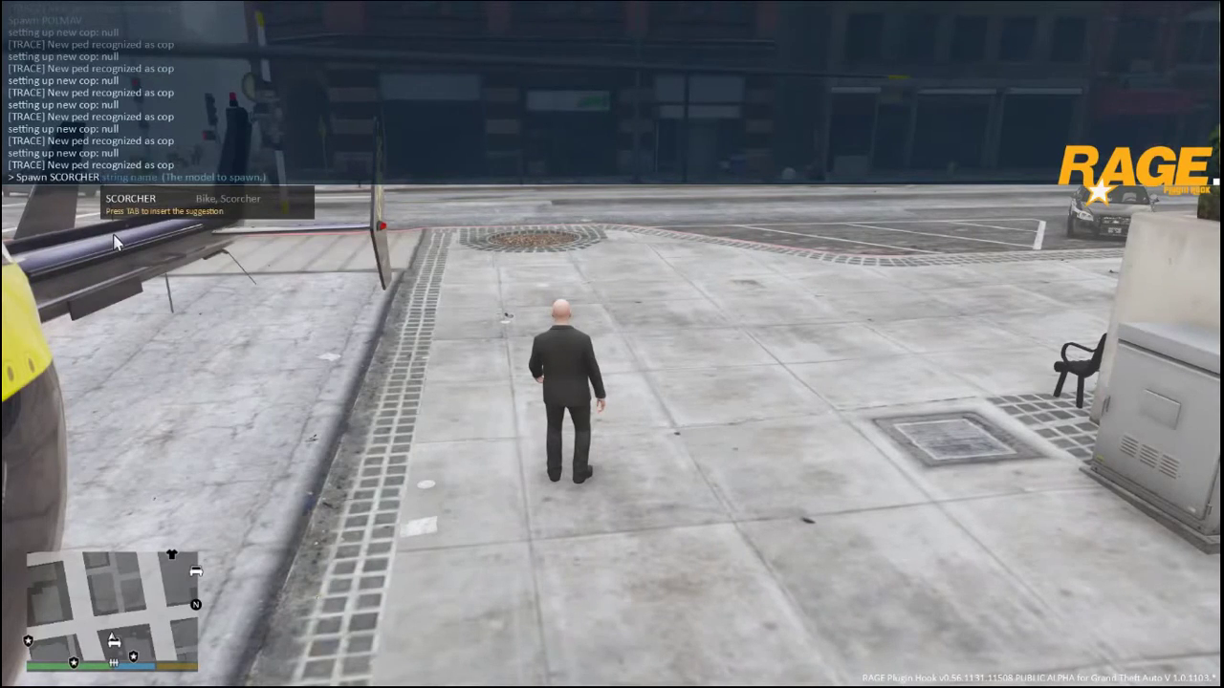
{"action": "key", "text": "Return"}
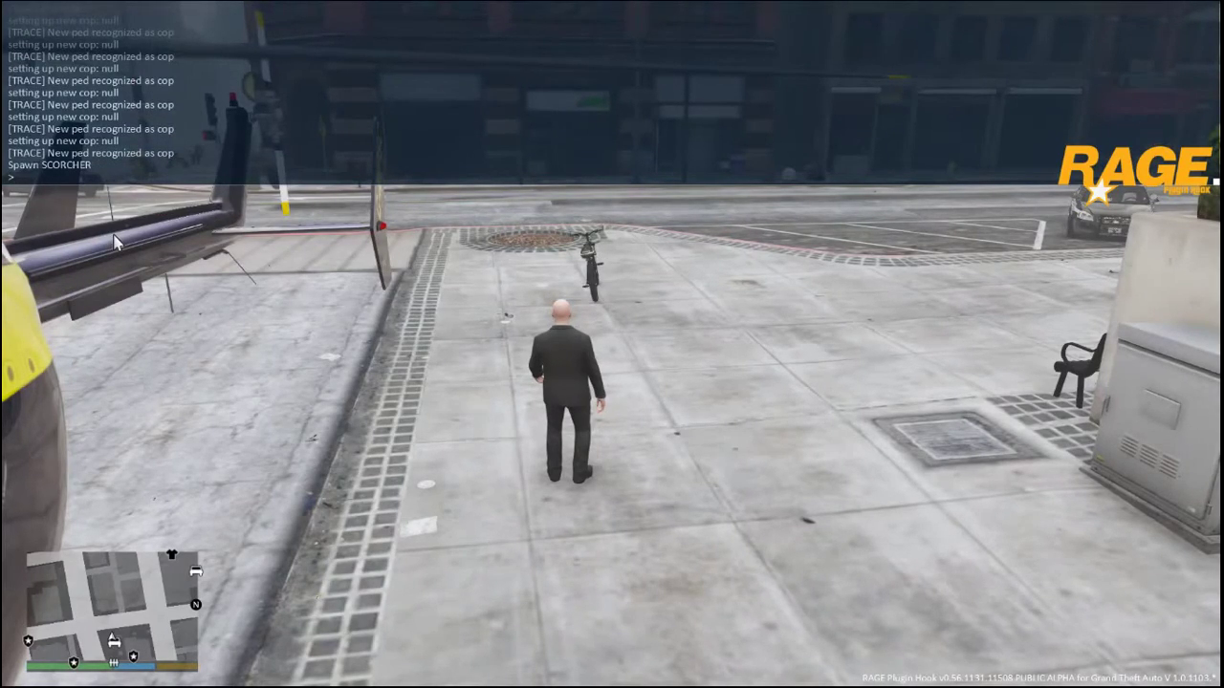
Close the console, walk up to the spawned Scorcher and climb onto it
{"action": "key", "text": "F4"}
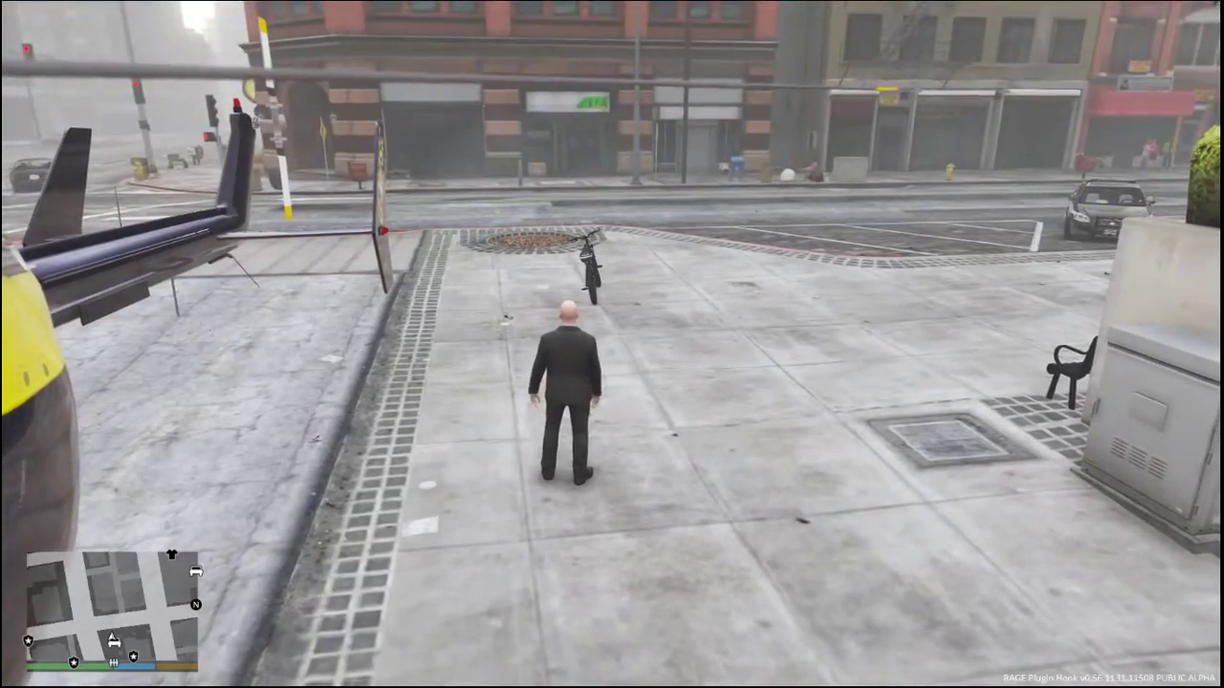
{"action": "key", "text": "a"}
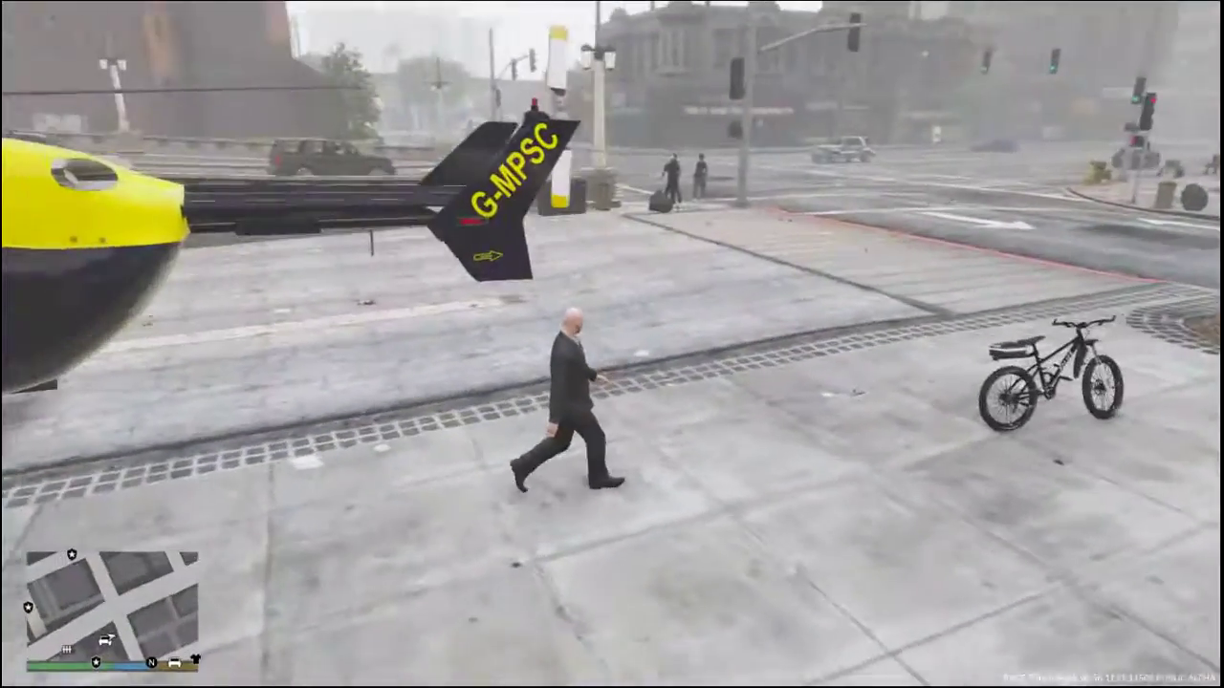
{"action": "key", "text": "w"}
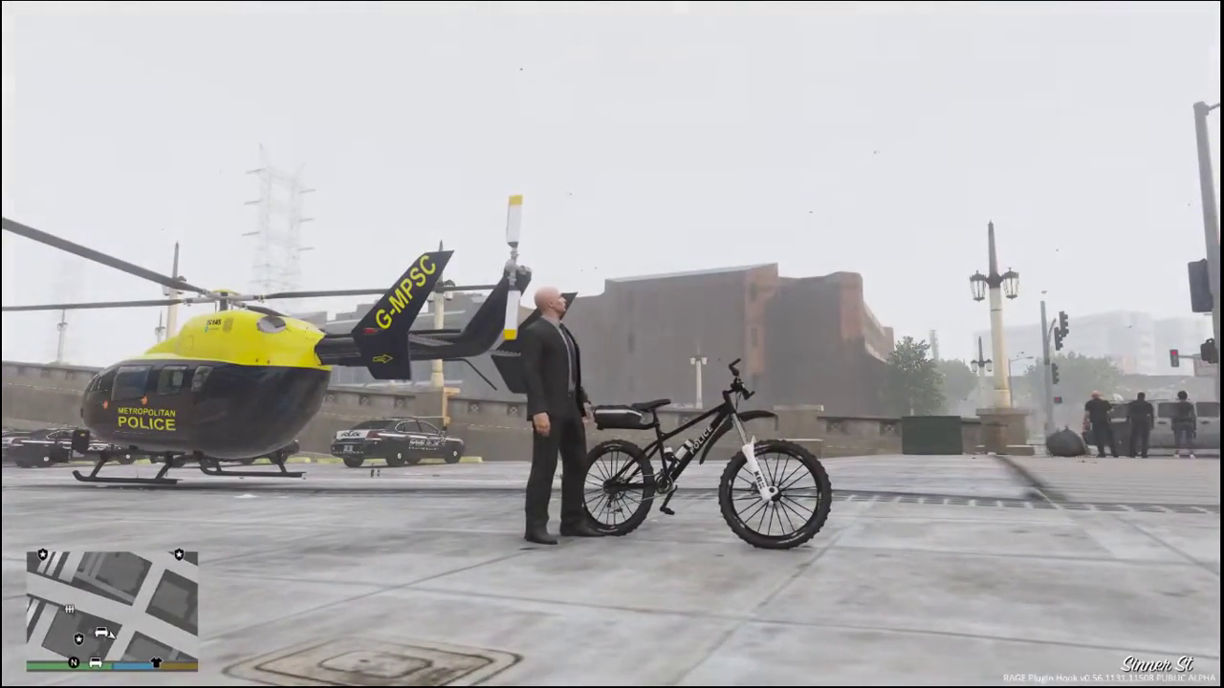
{"action": "key", "text": "f"}
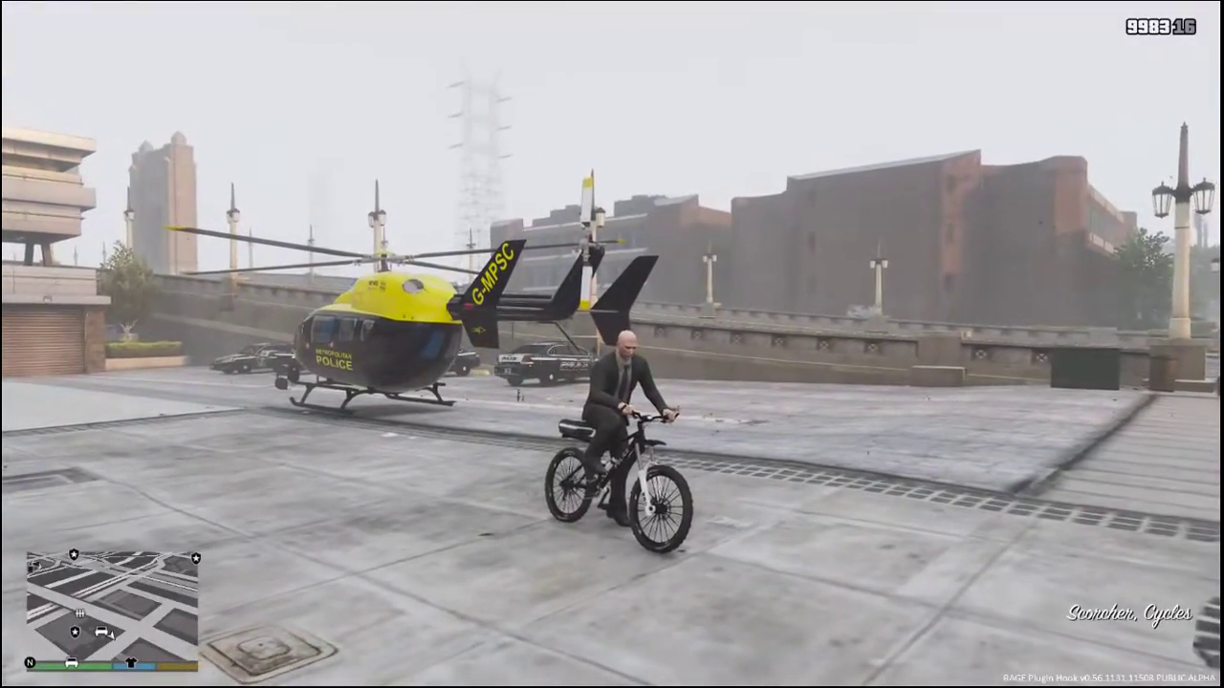
Ride the bike toward the street corner, back to the helicopter, then get off
{"action": "key", "text": "w"}
{"action": "key", "text": "d"}
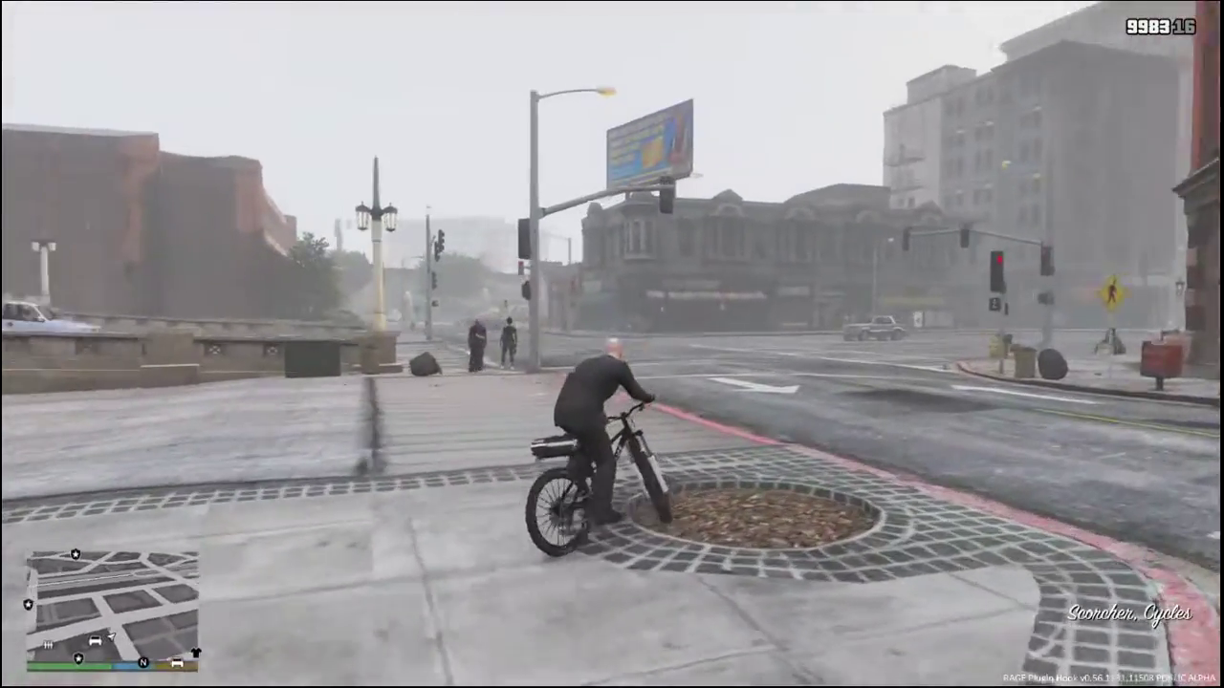
{"action": "key", "text": "a"}
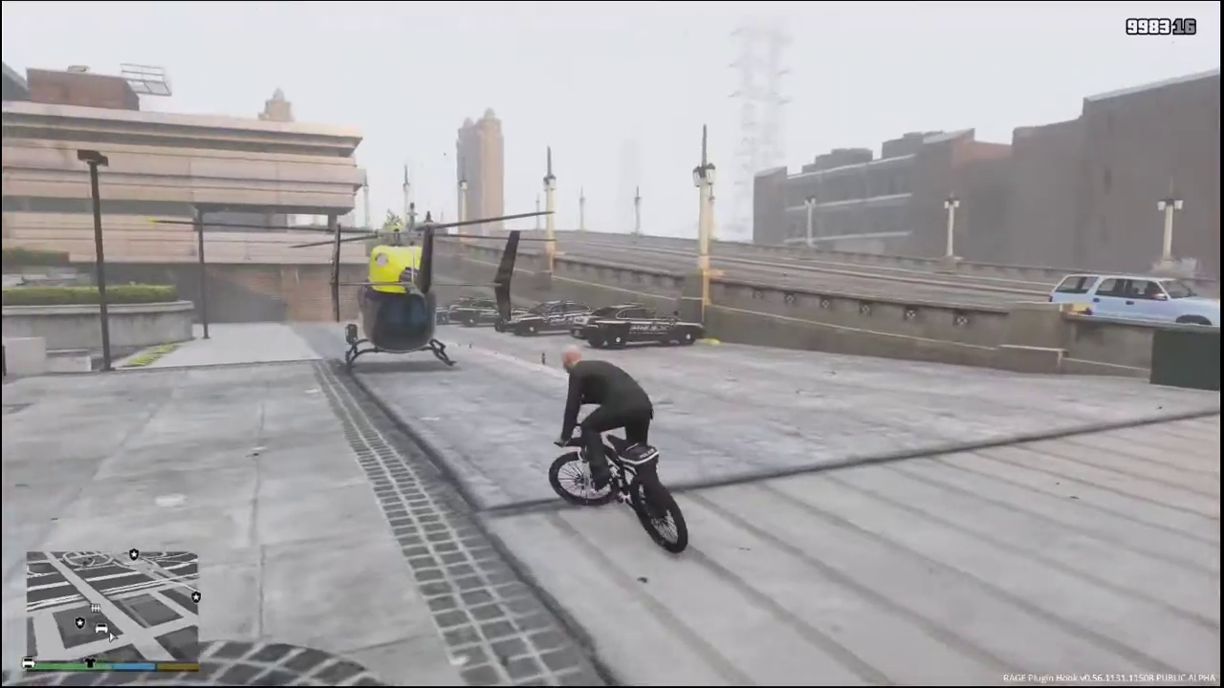
{"action": "key", "text": "a"}
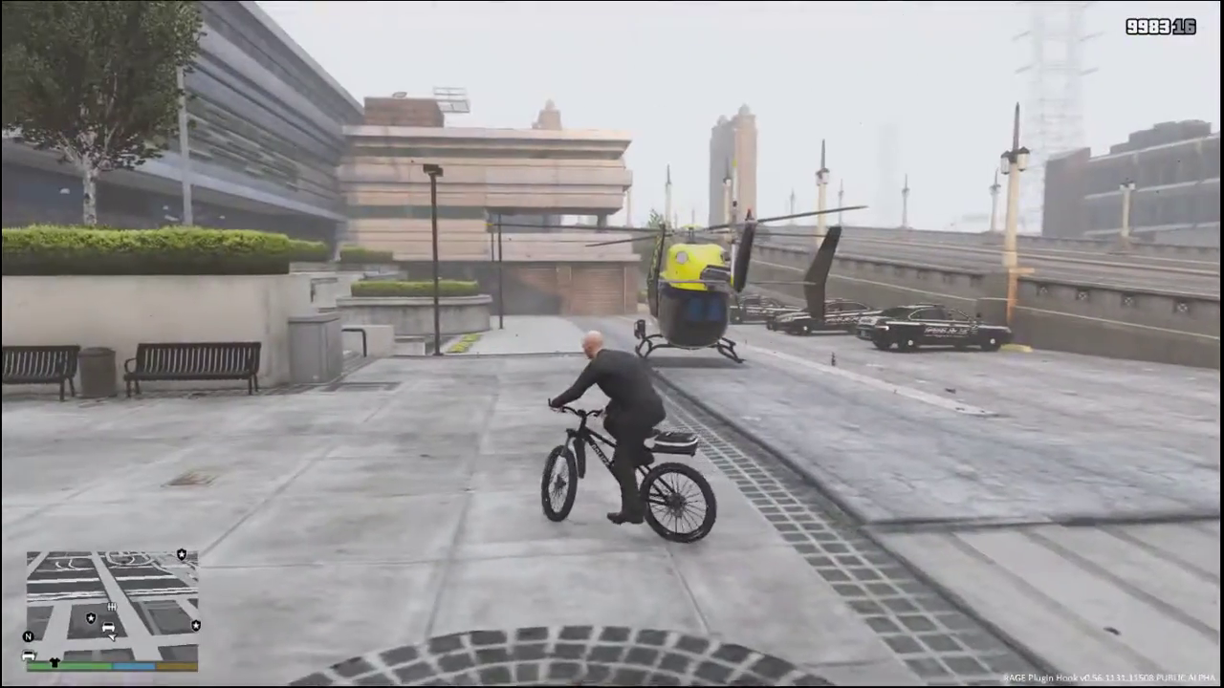
{"action": "key", "text": "f"}
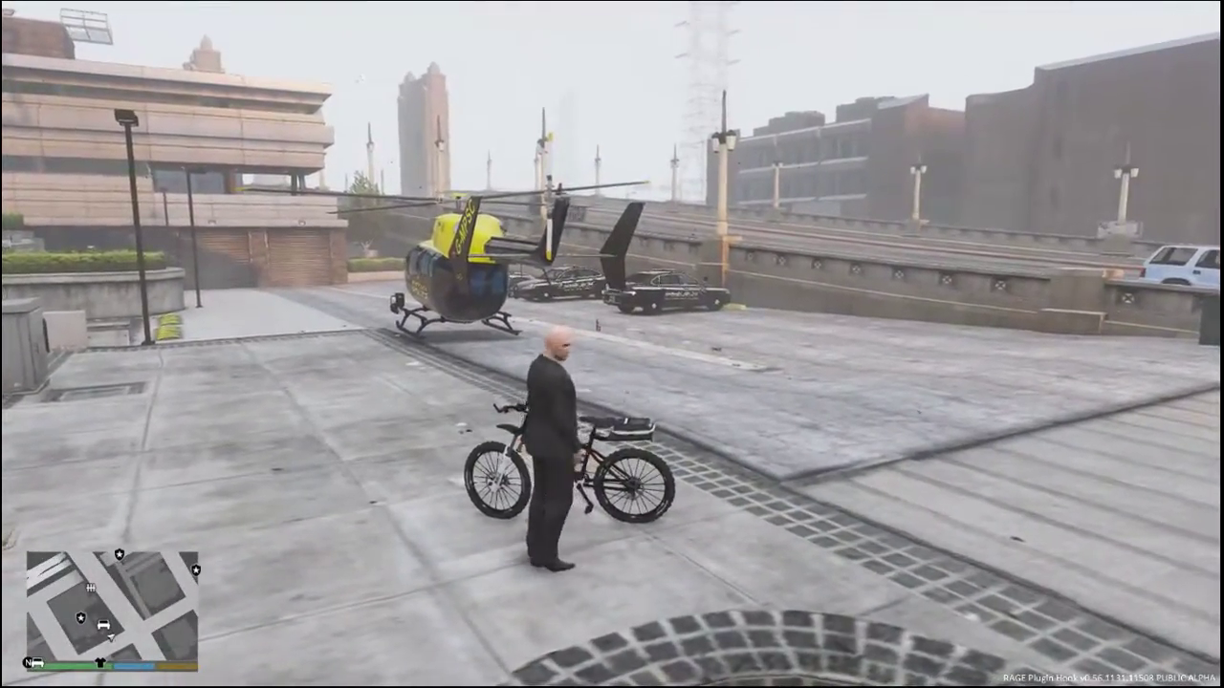